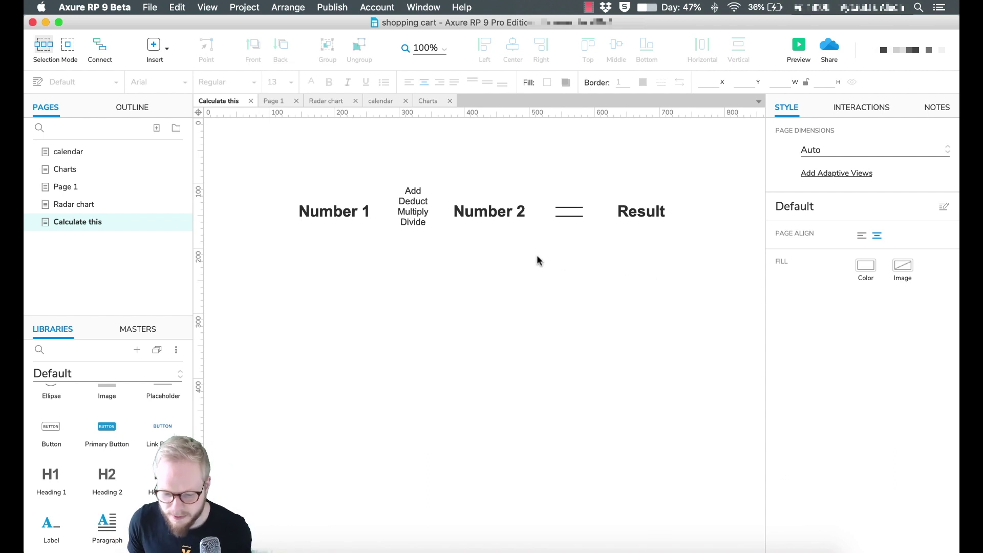
Append a '...' line beneath Divide in the Add/Deduct/Multiply/Divide operations text.
{"action": "left_click", "coordinate": [343, 218]}
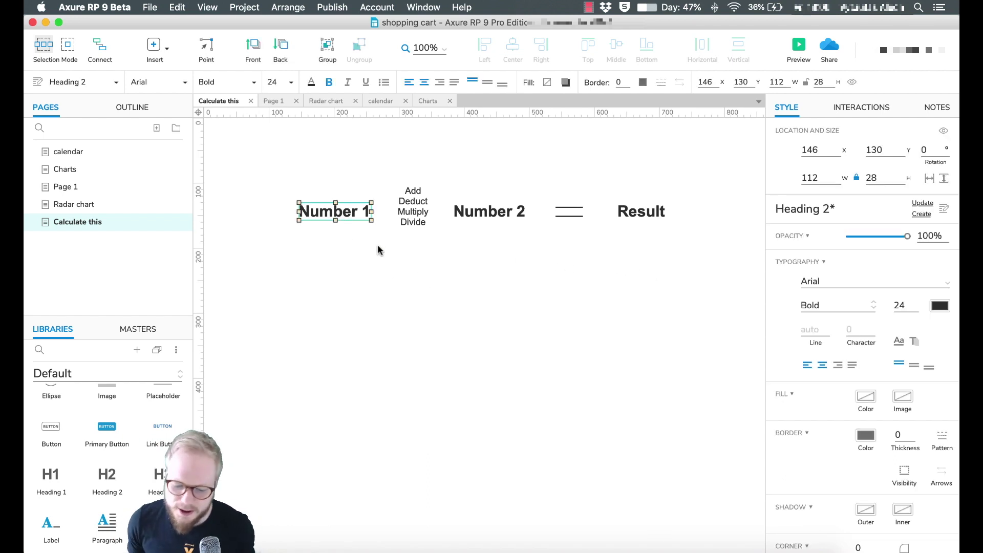
{"action": "double_click", "coordinate": [418, 221]}
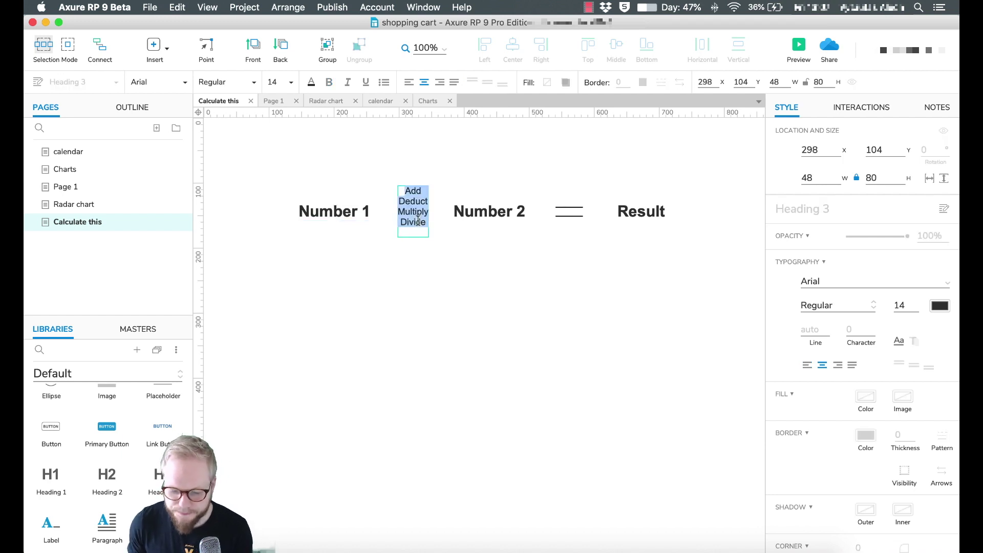
{"action": "left_click", "coordinate": [413, 231]}
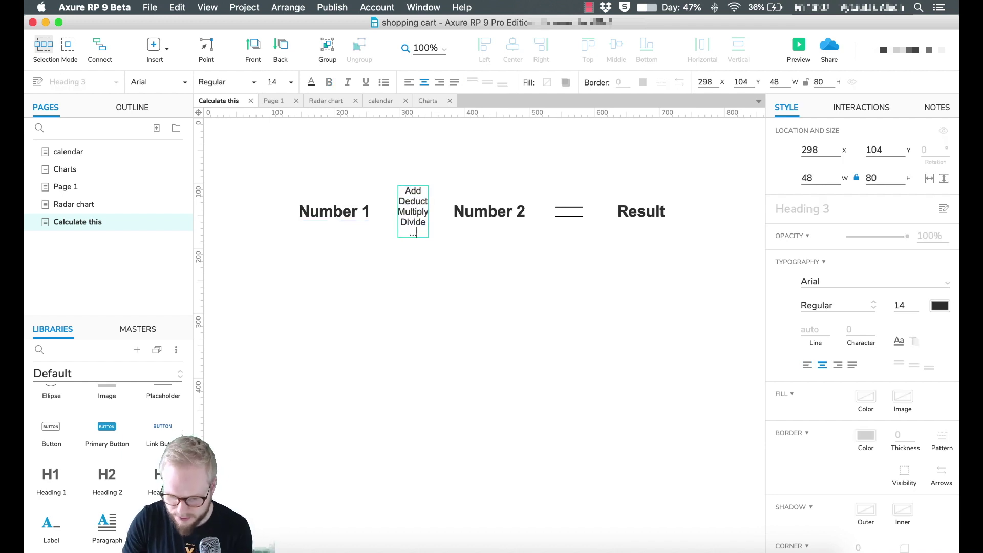
{"action": "left_click", "coordinate": [497, 304]}
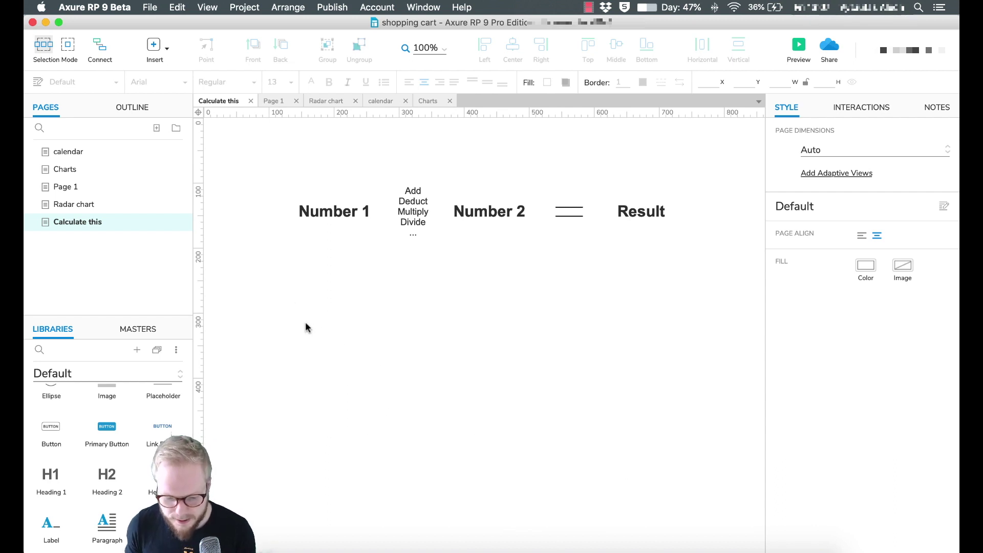
Copy the Result heading into a lower row and name the copy ++Result.
{"action": "scroll", "coordinate": [82, 419], "scroll_direction": "down", "scroll_amount": 1}
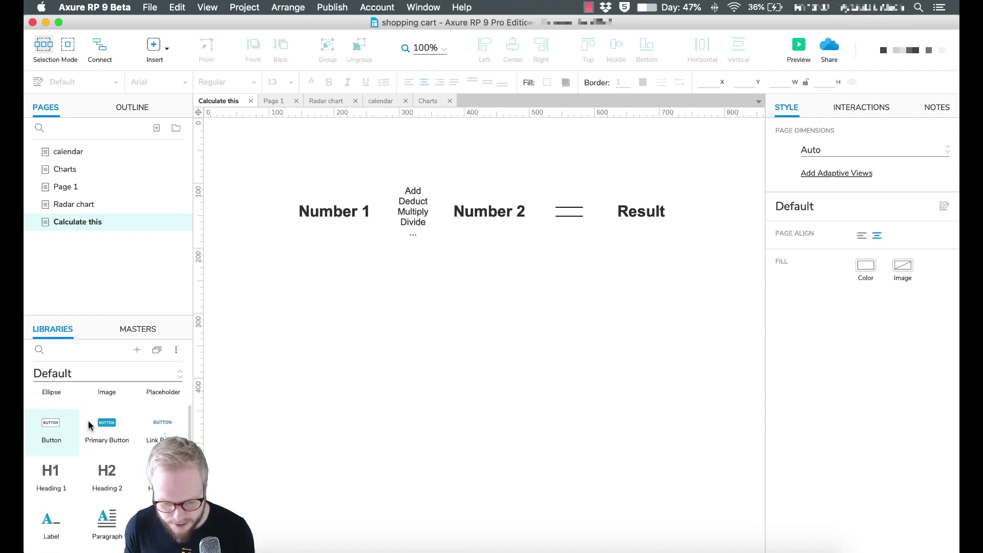
{"action": "scroll", "coordinate": [110, 441], "scroll_direction": "down", "scroll_amount": 3}
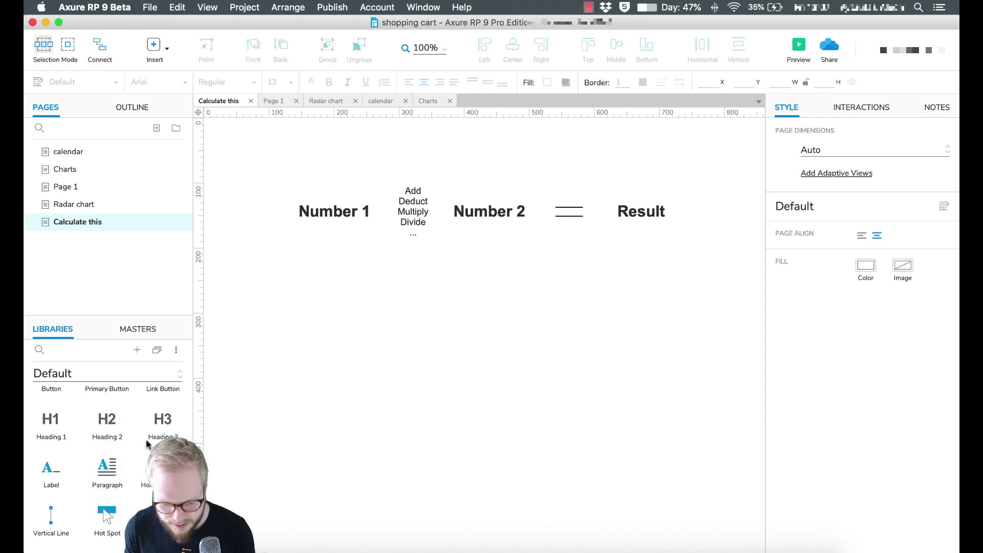
{"action": "left_click", "coordinate": [642, 215]}
{"action": "key", "text": "super+c"}
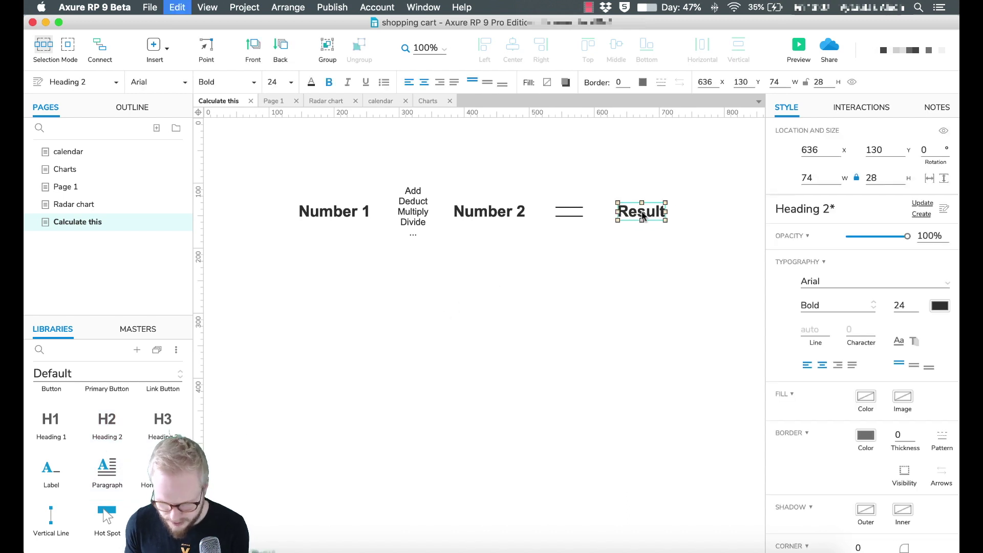
{"action": "left_click_drag", "start_coordinate": [642, 215], "coordinate": [643, 312]}
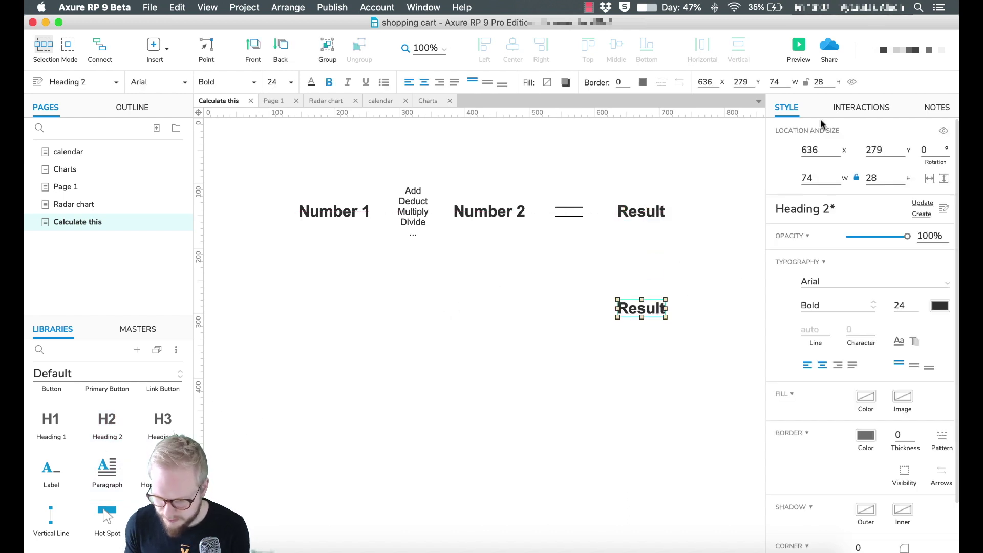
{"action": "left_click", "coordinate": [853, 109]}
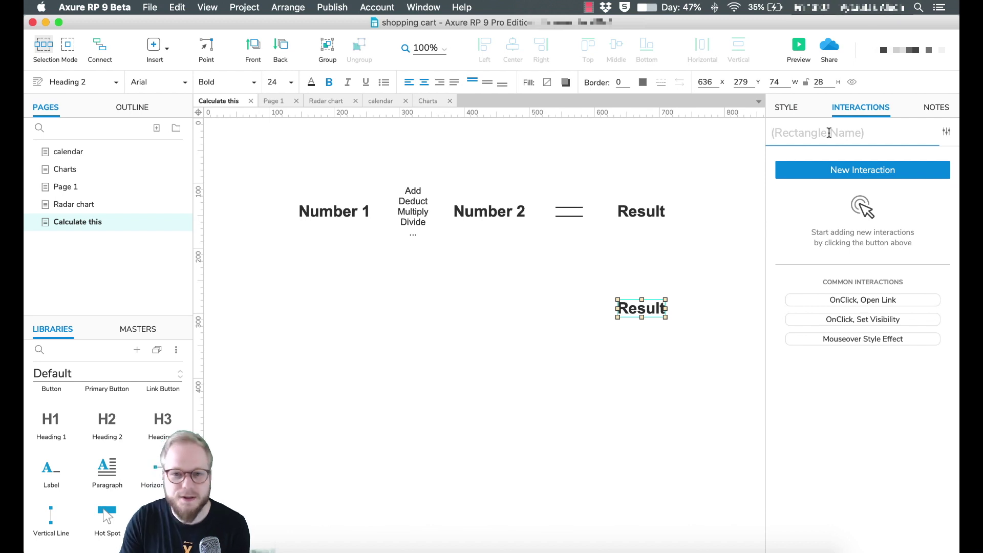
{"action": "left_click", "coordinate": [829, 133]}
{"action": "type", "text": "++R"}
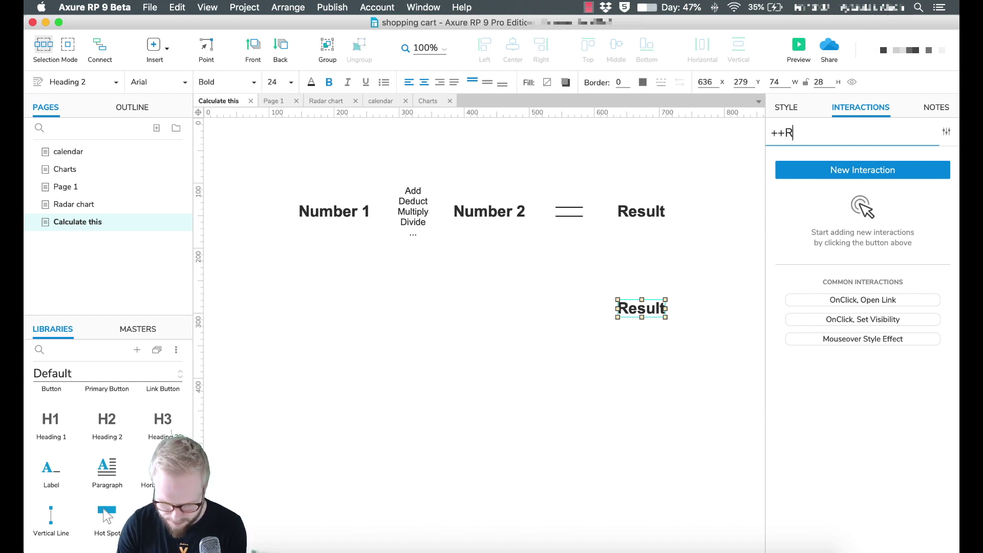
{"action": "type", "text": "esult"}
{"action": "left_click", "coordinate": [577, 246]}
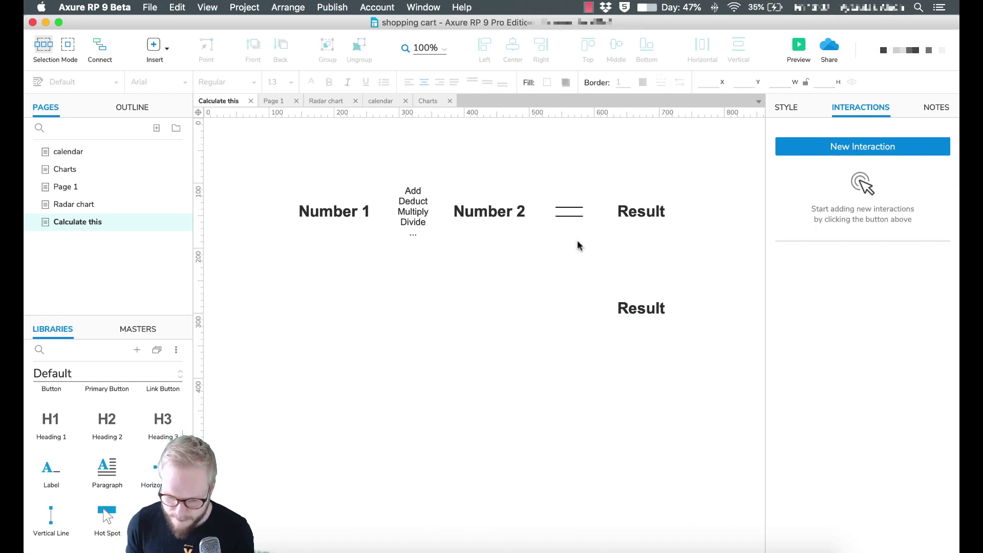
Duplicate the equals-sign image into the lower row beside the Result copy.
{"action": "left_click", "coordinate": [573, 213]}
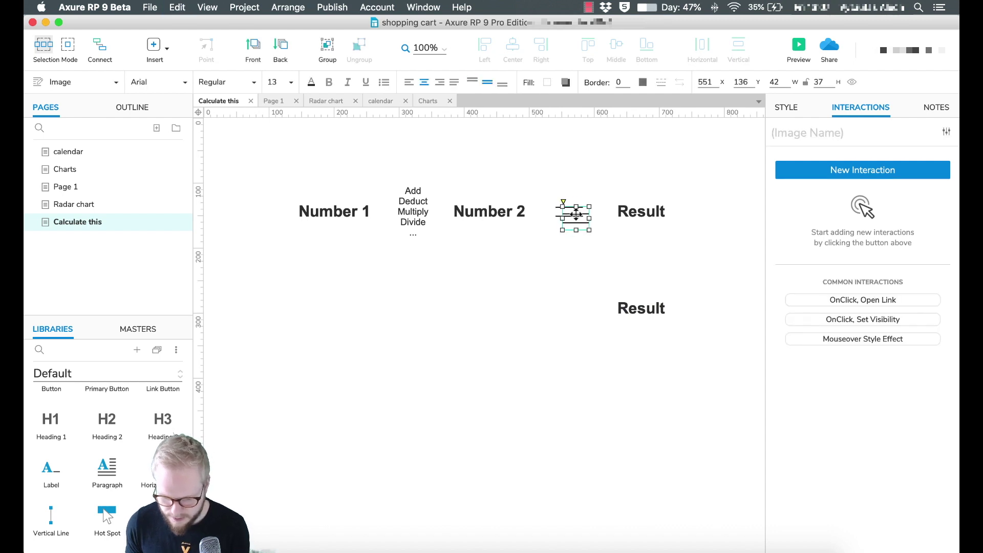
{"action": "left_click_drag", "start_coordinate": [576, 214], "coordinate": [576, 307]}
{"action": "left_click", "coordinate": [469, 301]}
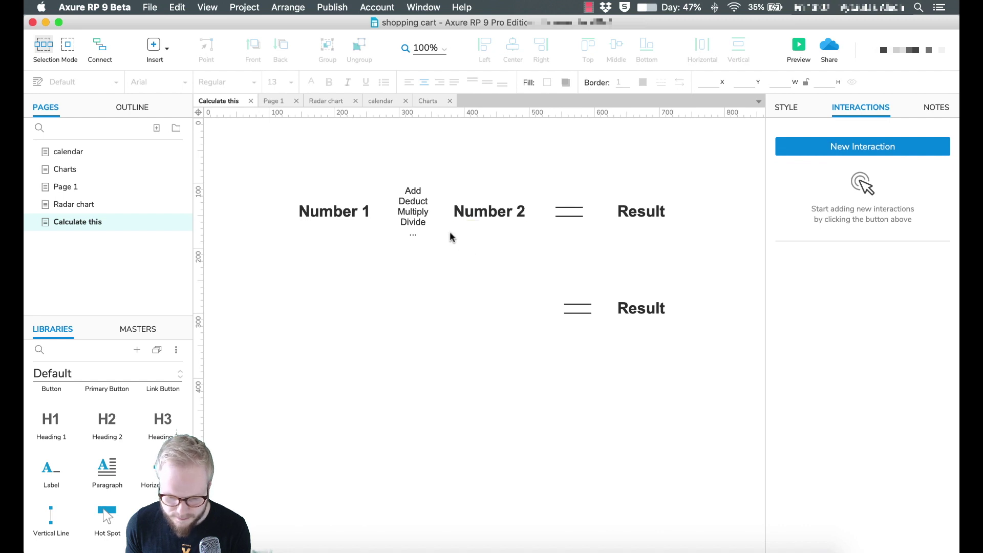
Add a Text Field under Number 1, sized 120×44.
{"action": "scroll", "coordinate": [121, 463], "scroll_direction": "down", "scroll_amount": 5}
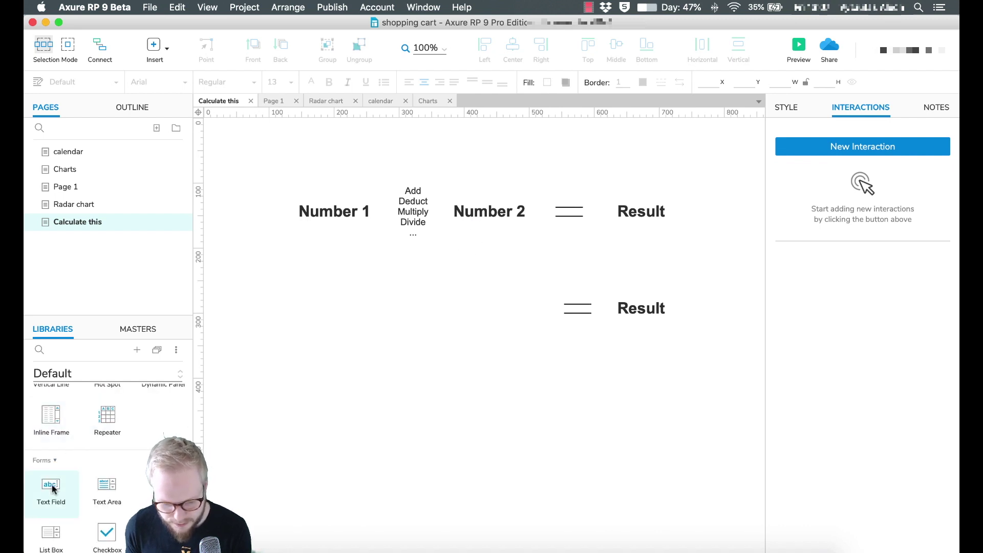
{"action": "left_click_drag", "start_coordinate": [51, 485], "coordinate": [303, 309]}
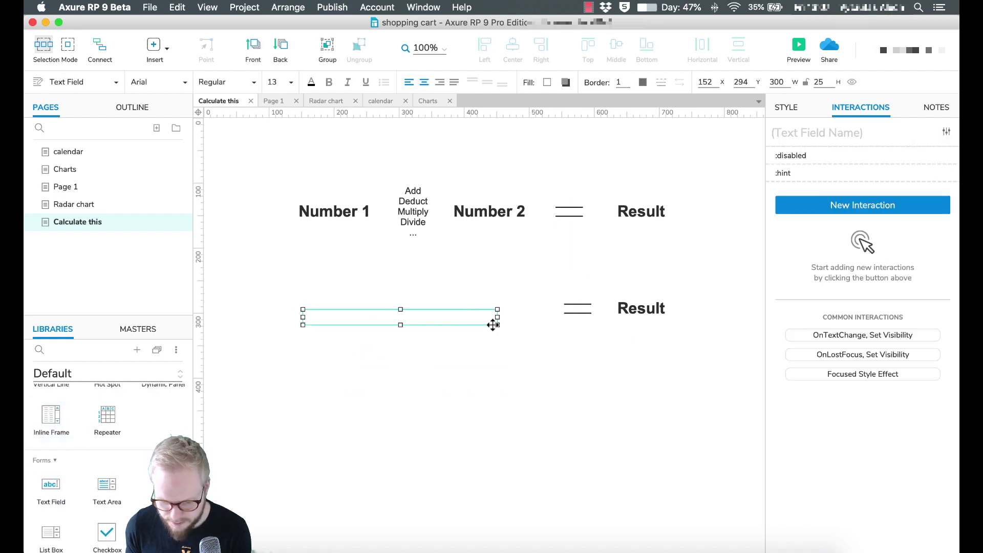
{"action": "left_click_drag", "start_coordinate": [489, 328], "coordinate": [505, 313]}
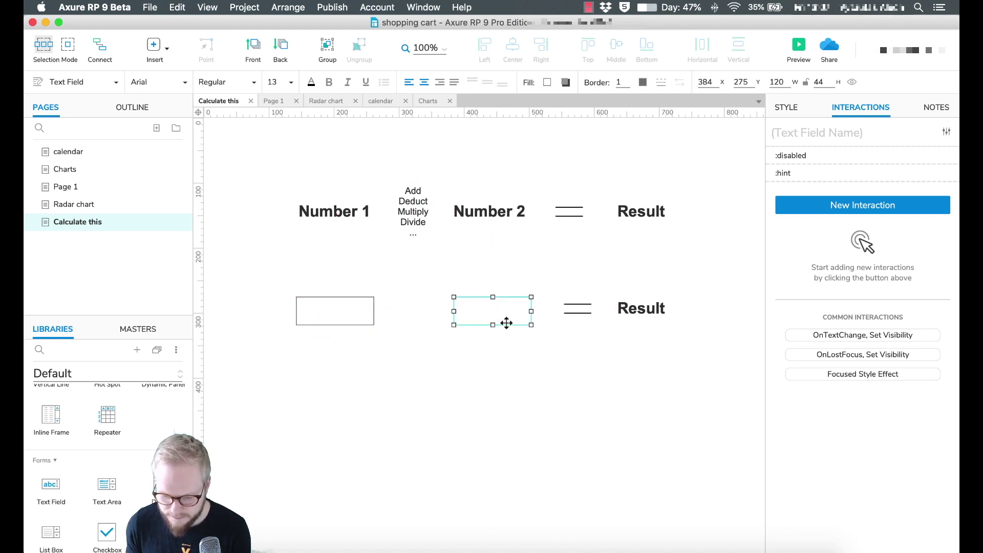
{"action": "left_click", "coordinate": [342, 313]}
Set both text fields' font size to 28.
{"action": "left_click", "coordinate": [476, 307]}
{"action": "left_click", "coordinate": [354, 302], "text": "shift"}
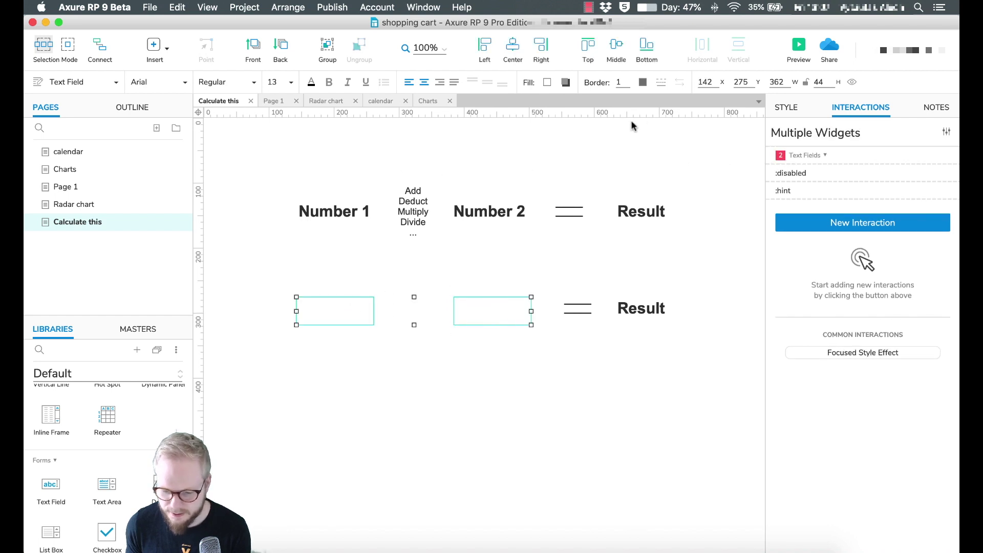
{"action": "left_click", "coordinate": [281, 82]}
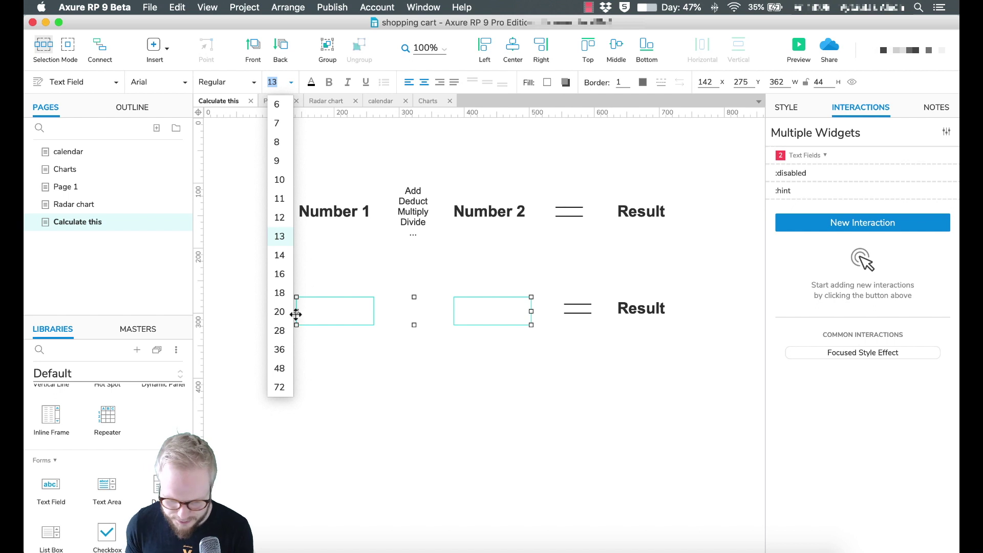
{"action": "left_click", "coordinate": [281, 331]}
Clear the sample digits from the first field and reselect both fields.
{"action": "double_click", "coordinate": [321, 309]}
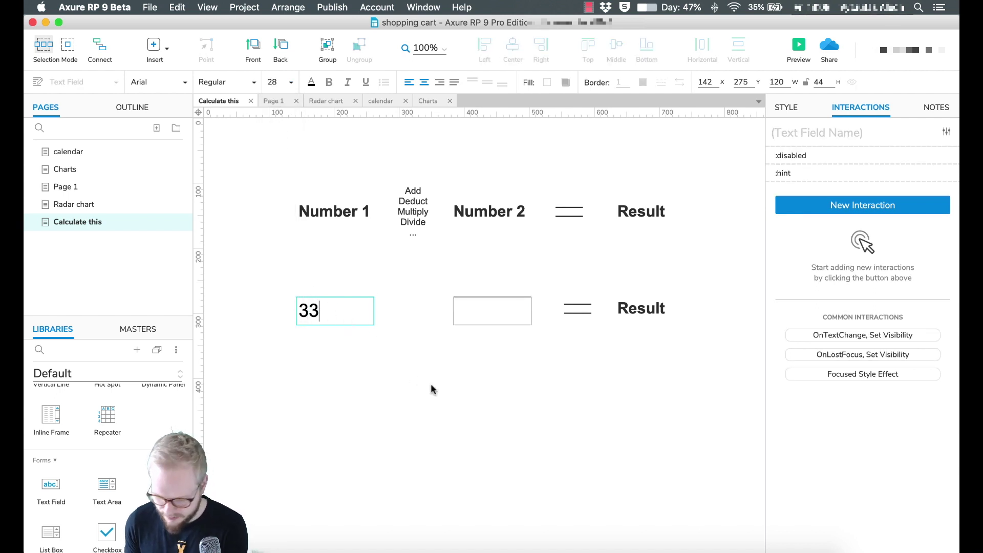
{"action": "key", "text": "BackSpace"}
{"action": "key", "text": "BackSpace"}
{"action": "key", "text": "Escape"}
{"action": "left_click", "coordinate": [491, 311], "text": "shift"}
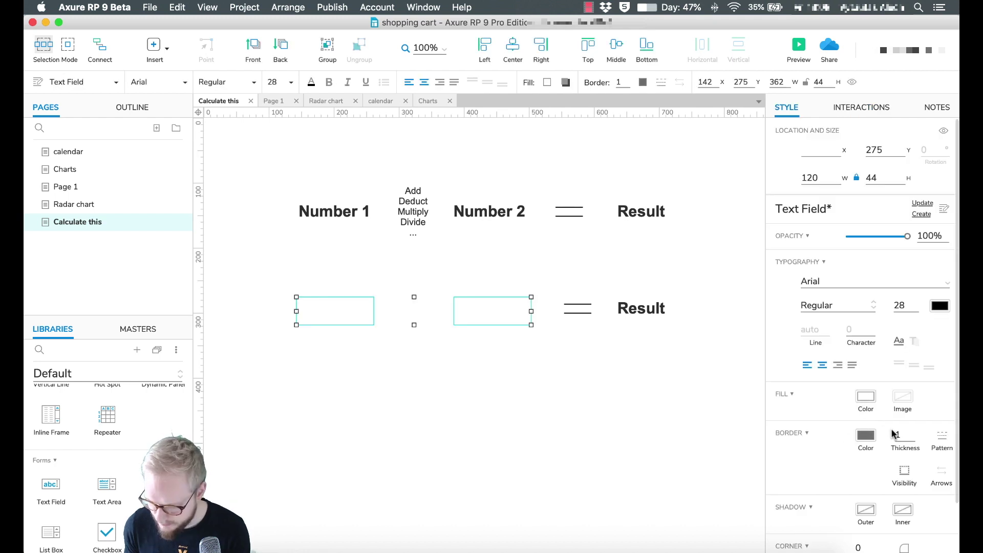
{"action": "scroll", "coordinate": [888, 479], "scroll_direction": "down", "scroll_amount": 3}
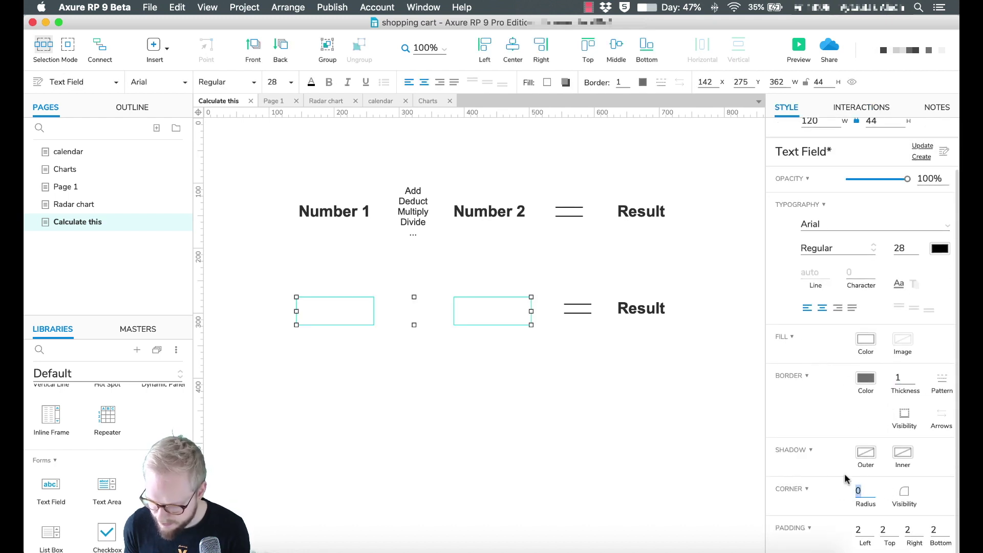
Round the fields' corners and move Number 1 and Number 2 above them as 13 pt labels.
{"action": "left_click", "coordinate": [567, 441]}
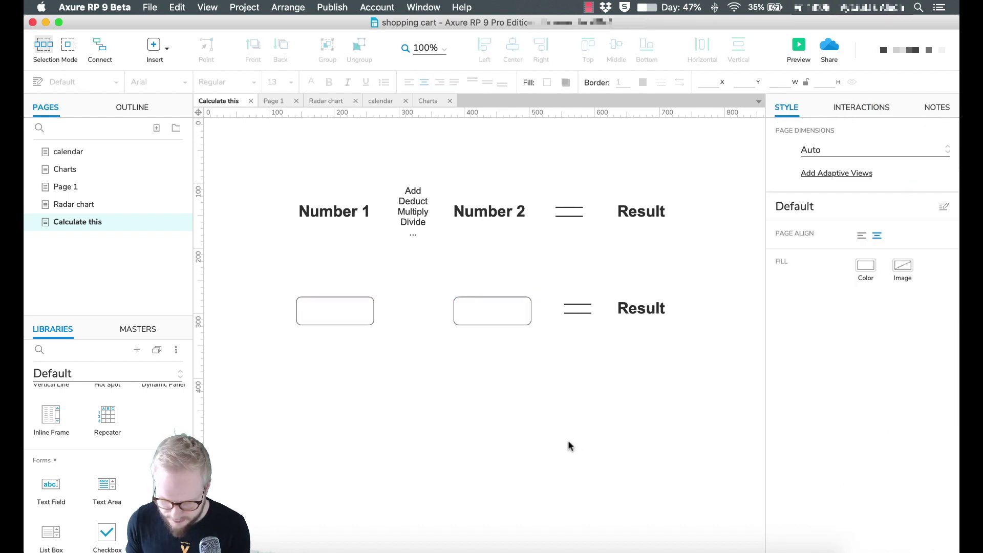
{"action": "left_click", "coordinate": [466, 212]}
{"action": "left_click", "coordinate": [340, 211], "text": "shift"}
{"action": "left_click_drag", "start_coordinate": [465, 210], "coordinate": [462, 279]}
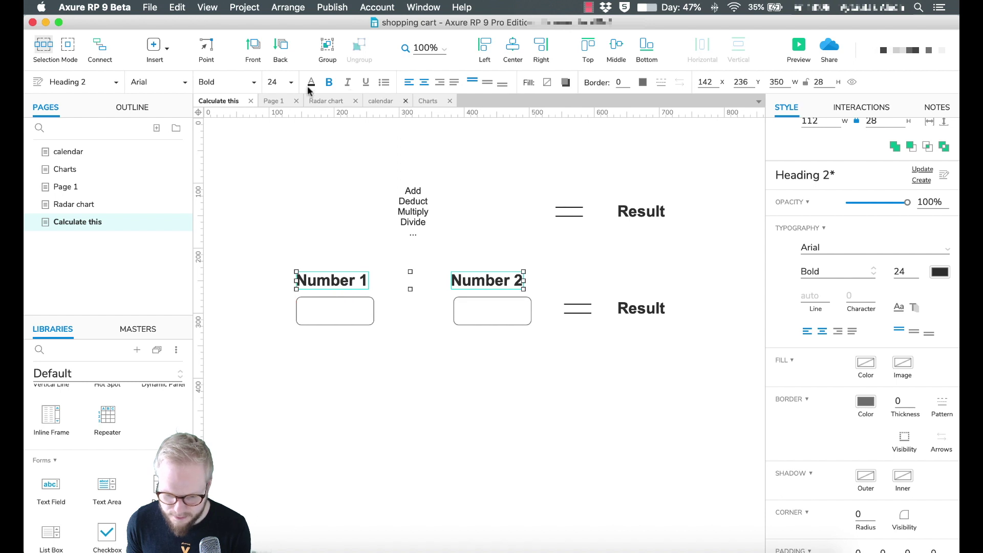
{"action": "double_click", "coordinate": [272, 82]}
{"action": "type", "text": "13"}
{"action": "key", "text": "Return"}
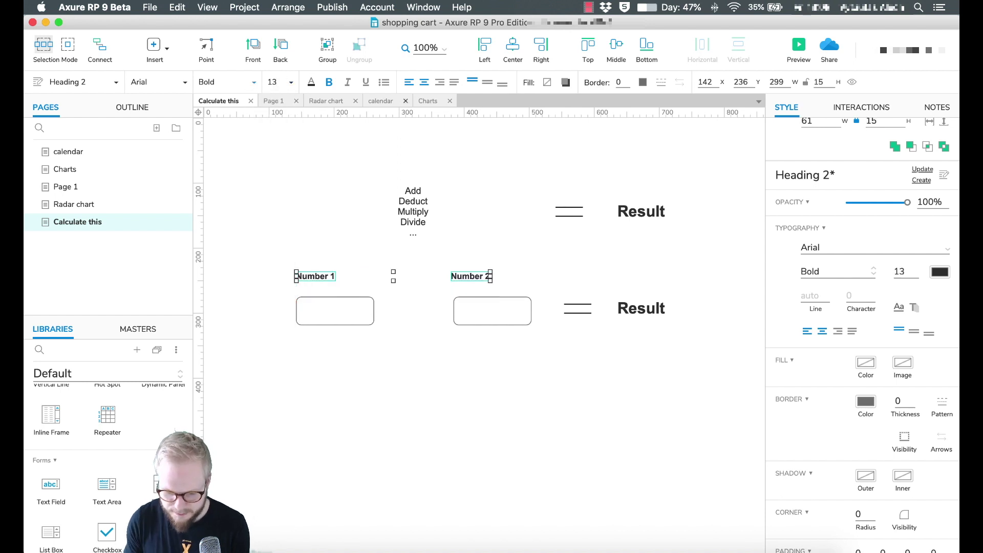
{"action": "mouse_move", "coordinate": [480, 280]}
{"action": "left_mouse_down"}
{"action": "mouse_move", "coordinate": [485, 290]}
{"action": "mouse_move", "coordinate": [467, 287]}
{"action": "left_mouse_up"}
{"action": "key", "text": "Escape"}
Delete the old operations text, equals sign and Result heading from the top row.
{"action": "left_click", "coordinate": [414, 217]}
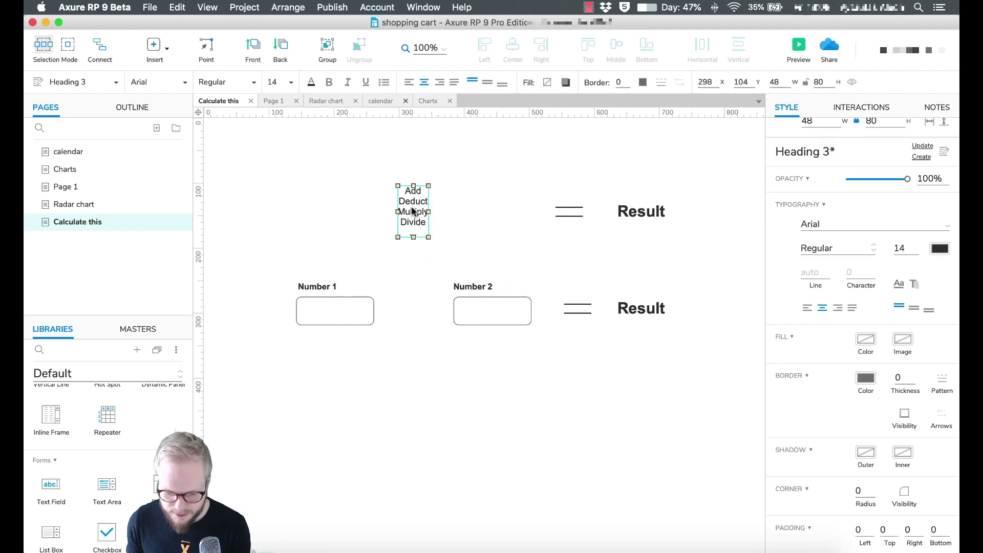
{"action": "key", "text": "Delete"}
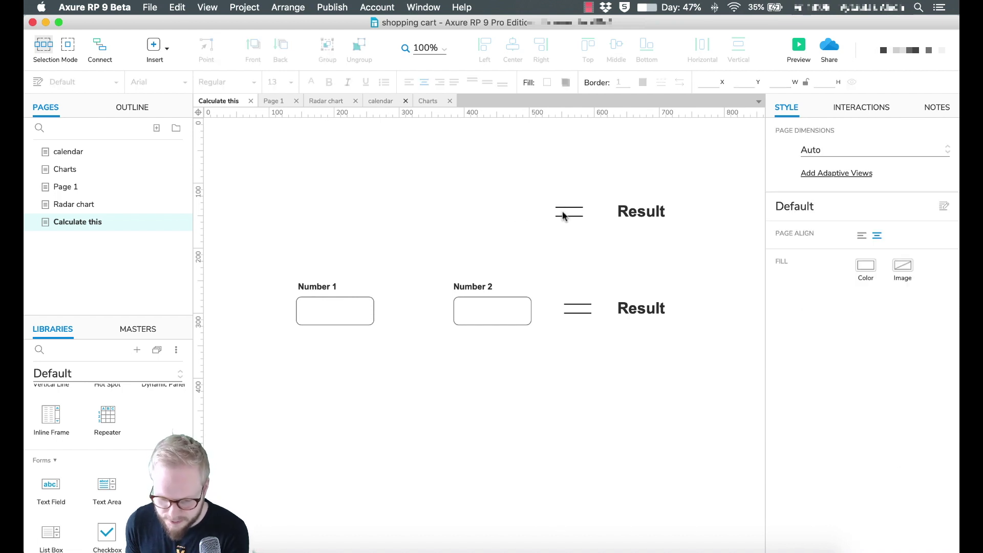
{"action": "left_click", "coordinate": [568, 211]}
{"action": "key", "text": "Delete"}
{"action": "left_click", "coordinate": [641, 211]}
{"action": "key", "text": "Delete"}
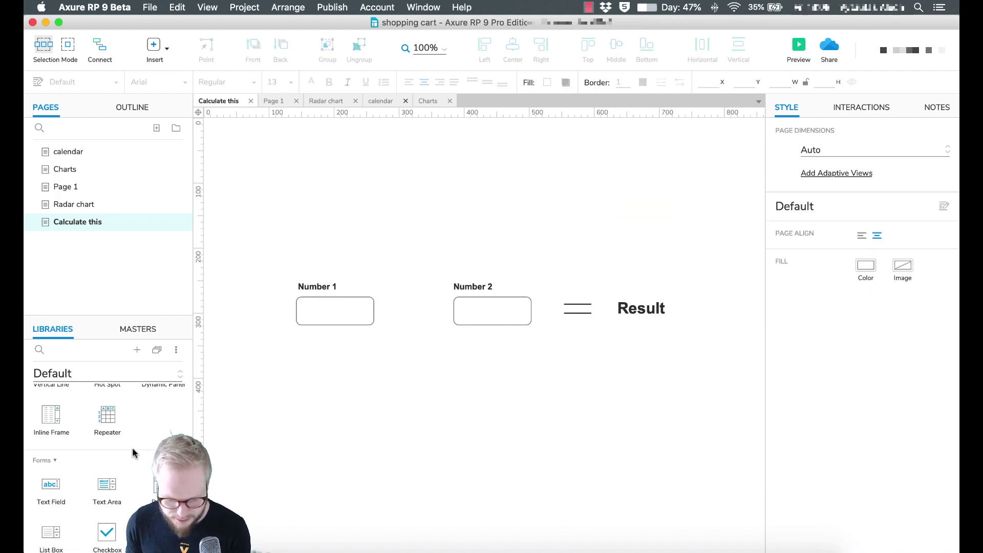
Place a droplist between Number 1 and Number 2, sized to fit the gap.
{"action": "scroll", "coordinate": [122, 453], "scroll_direction": "down", "scroll_amount": 2}
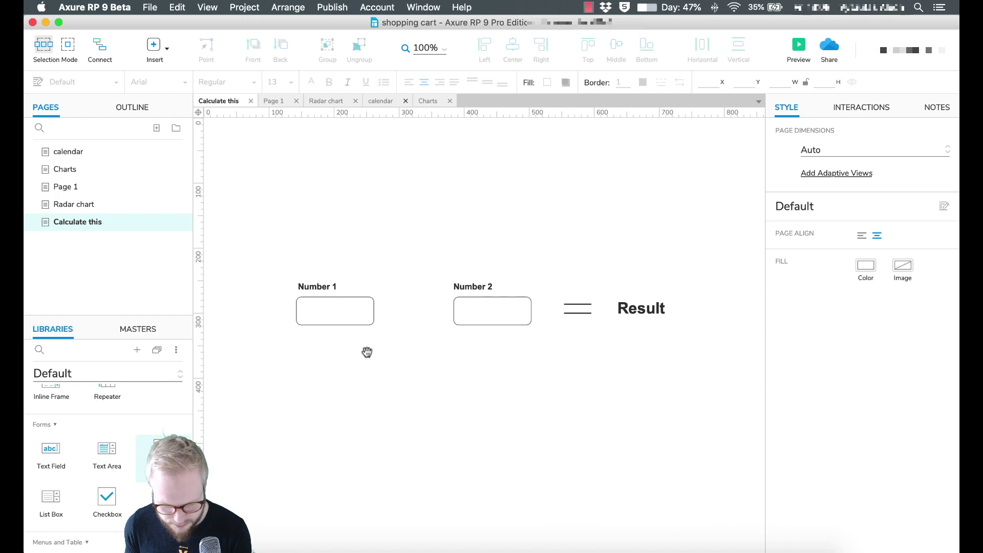
{"action": "left_click_drag", "start_coordinate": [367, 352], "coordinate": [383, 297]}
{"action": "left_click_drag", "start_coordinate": [579, 326], "coordinate": [447, 325]}
Give the droplist options Add, Deduct, Multiply and Divide, with Add as default.
{"action": "double_click", "coordinate": [417, 312]}
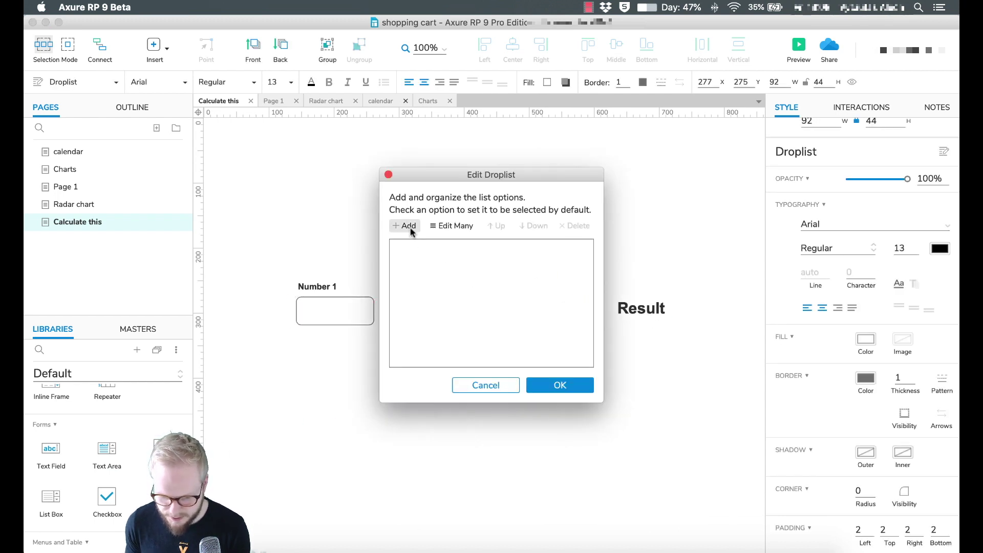
{"action": "left_click", "coordinate": [452, 224]}
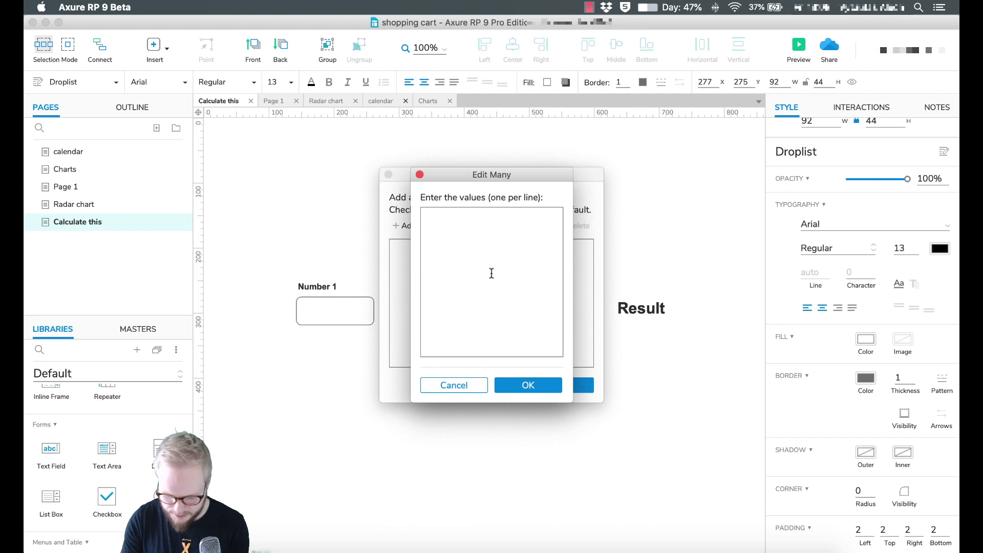
{"action": "type", "text": "Add"}
{"action": "key", "text": "Return"}
{"action": "type", "text": "De"}
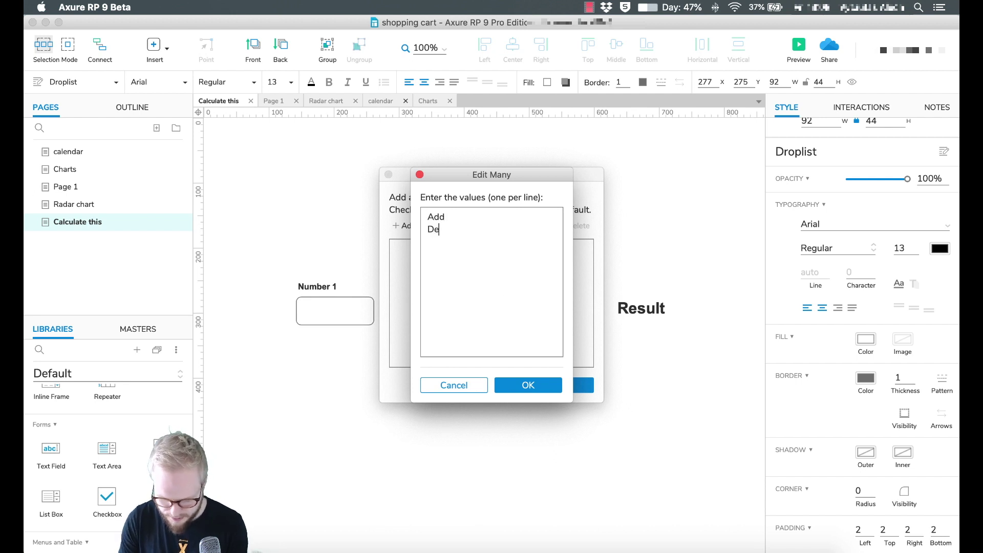
{"action": "type", "text": "duct"}
{"action": "key", "text": "Return"}
{"action": "type", "text": "Mul"}
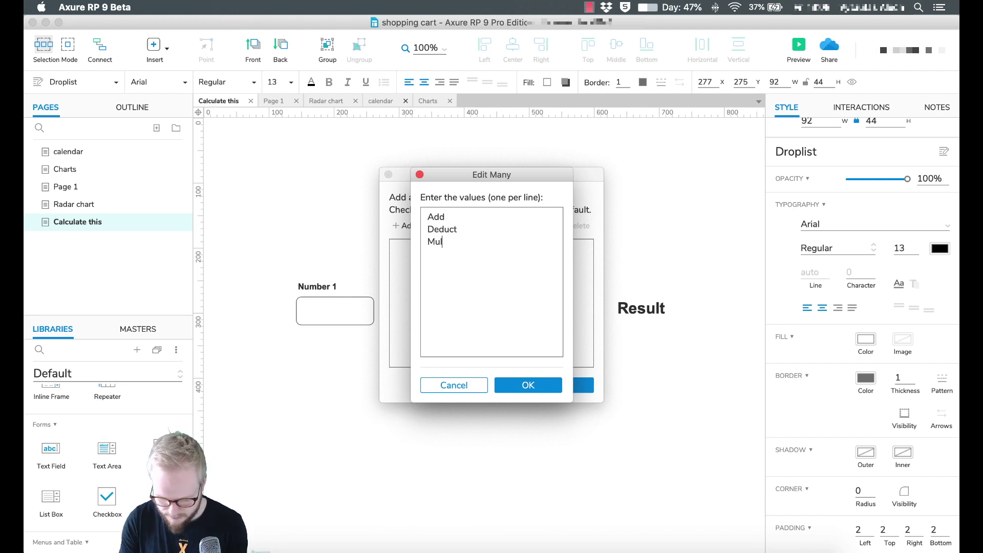
{"action": "type", "text": "tiple"}
{"action": "key", "text": "Return"}
{"action": "type", "text": "Divi"}
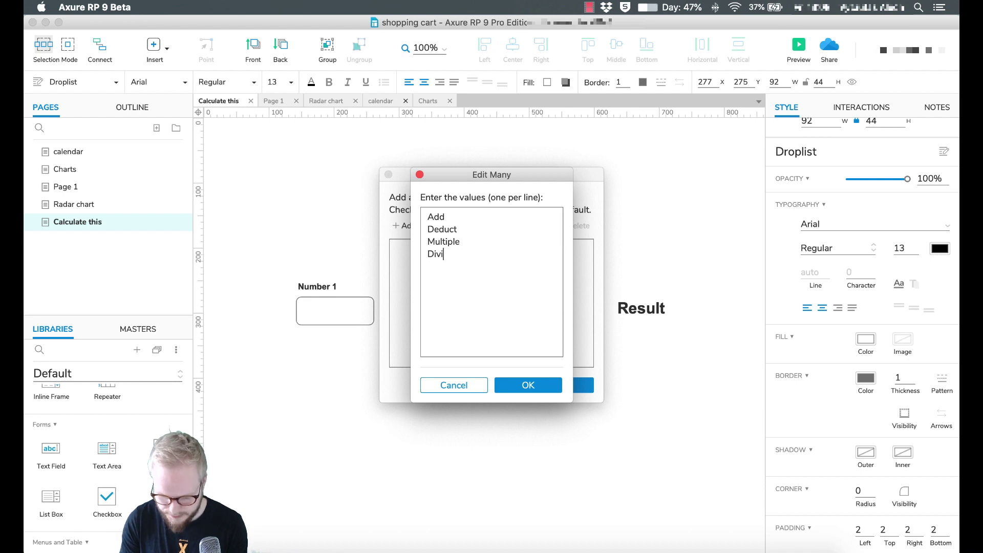
{"action": "type", "text": "de"}
{"action": "left_click", "coordinate": [460, 241]}
{"action": "key", "text": "BackSpace"}
{"action": "type", "text": "y"}
{"action": "left_click", "coordinate": [540, 382]}
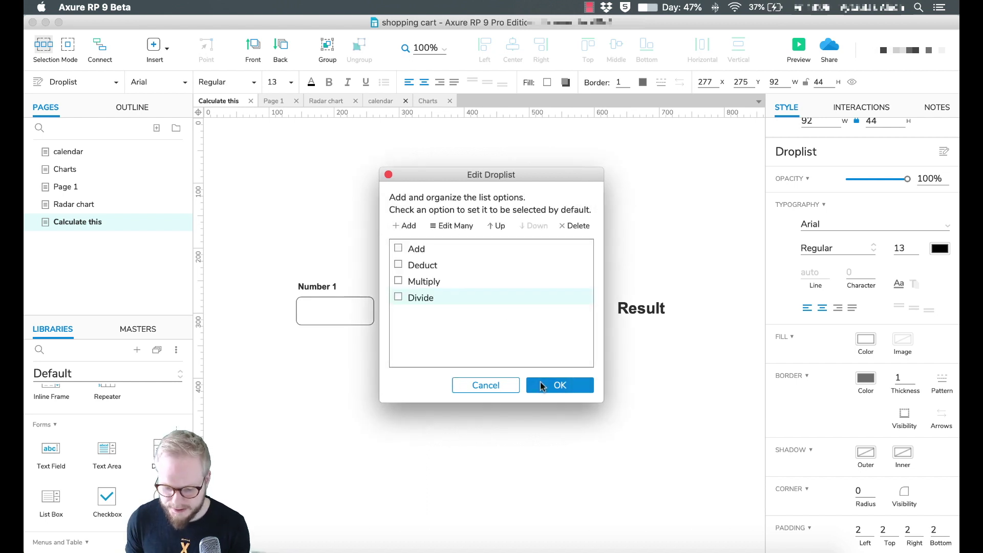
{"action": "left_click", "coordinate": [398, 249]}
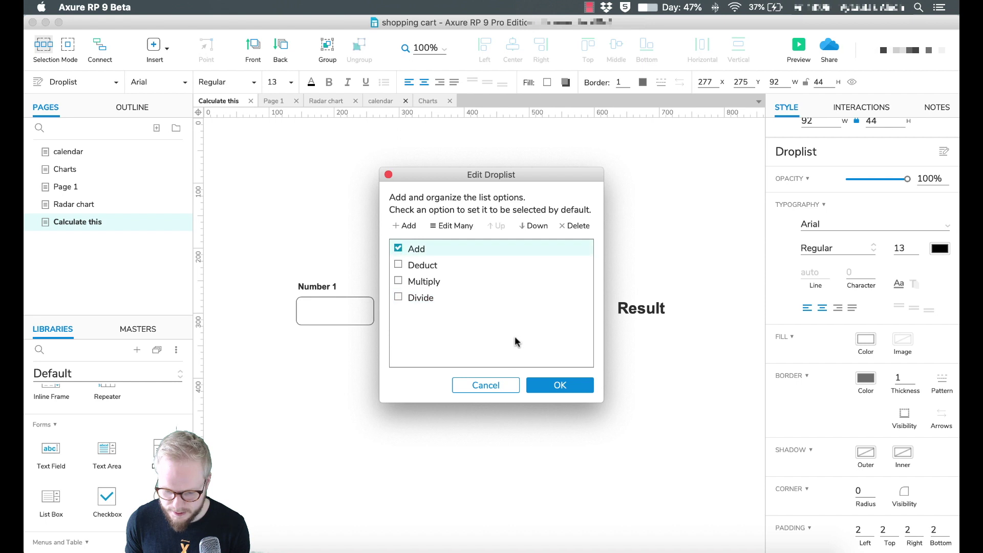
{"action": "left_click", "coordinate": [560, 385]}
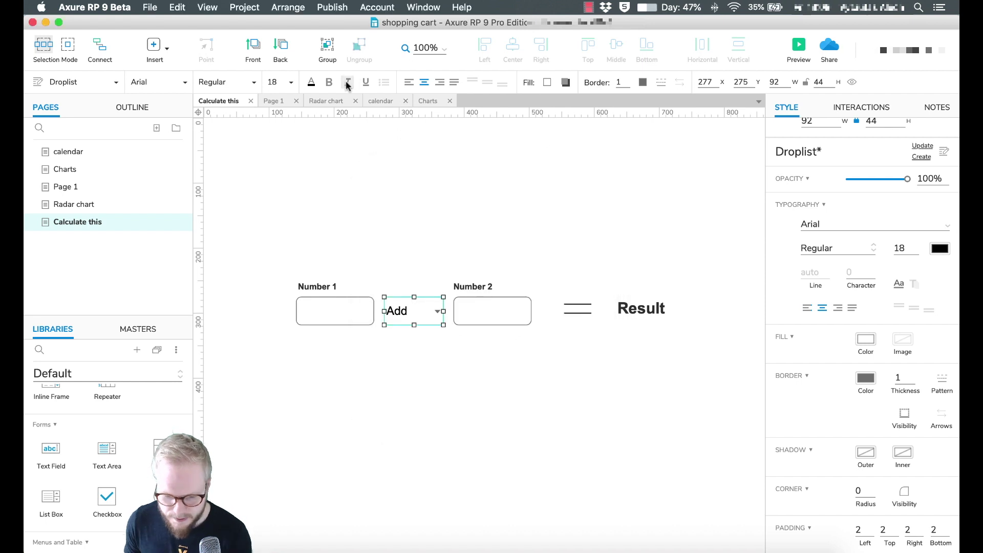
Change the droplist's text colour to blue.
{"action": "left_click", "coordinate": [312, 83]}
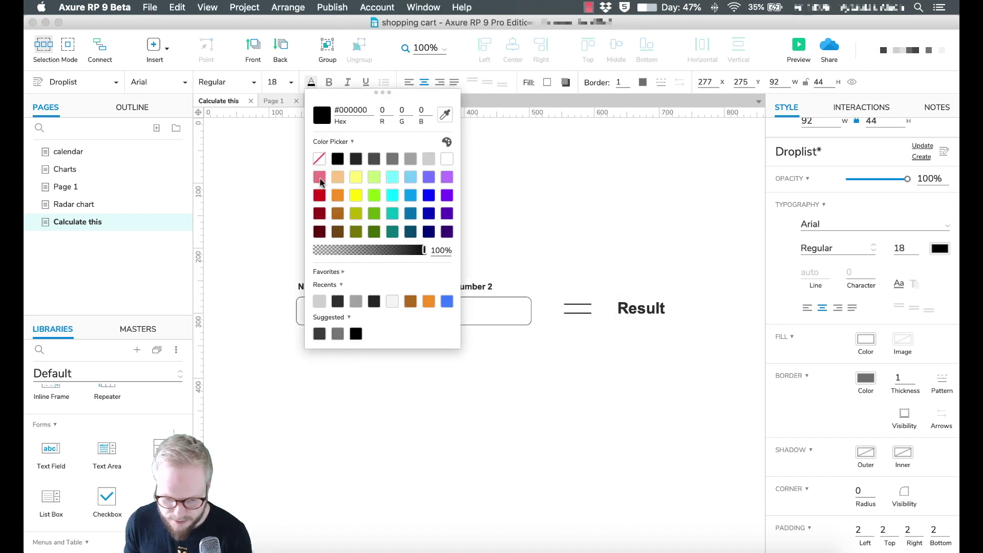
{"action": "left_click", "coordinate": [446, 179]}
{"action": "left_click", "coordinate": [505, 410]}
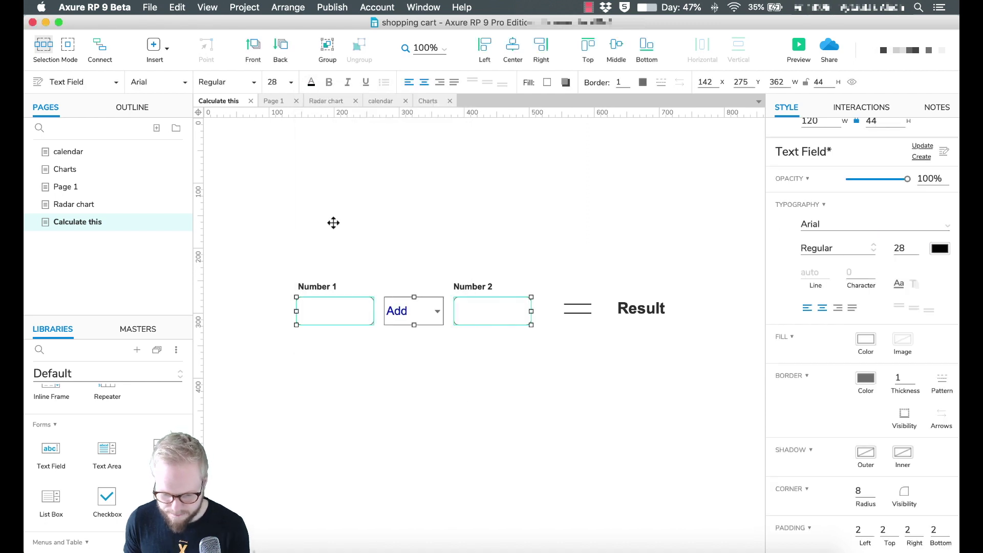
{"action": "left_click", "coordinate": [333, 221]}
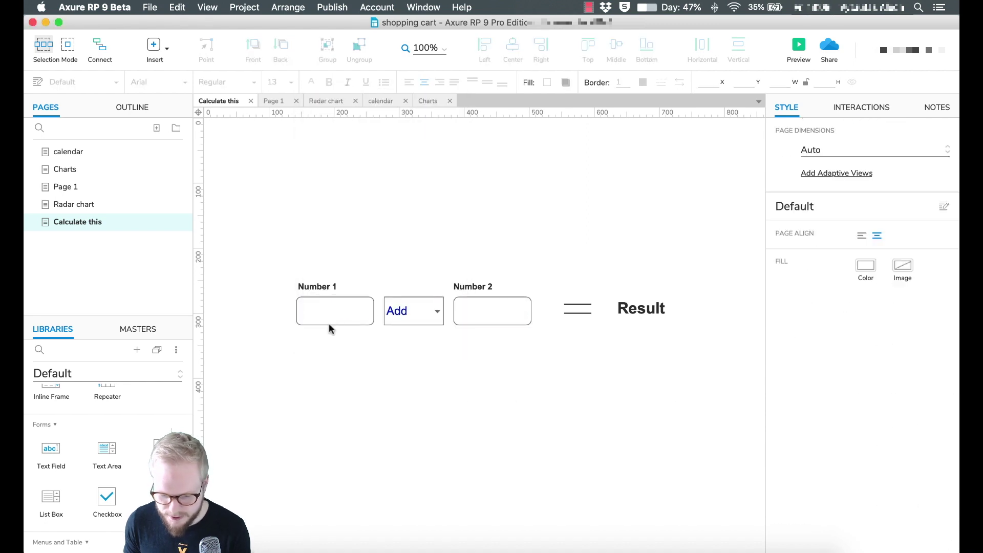
{"action": "left_click", "coordinate": [329, 322]}
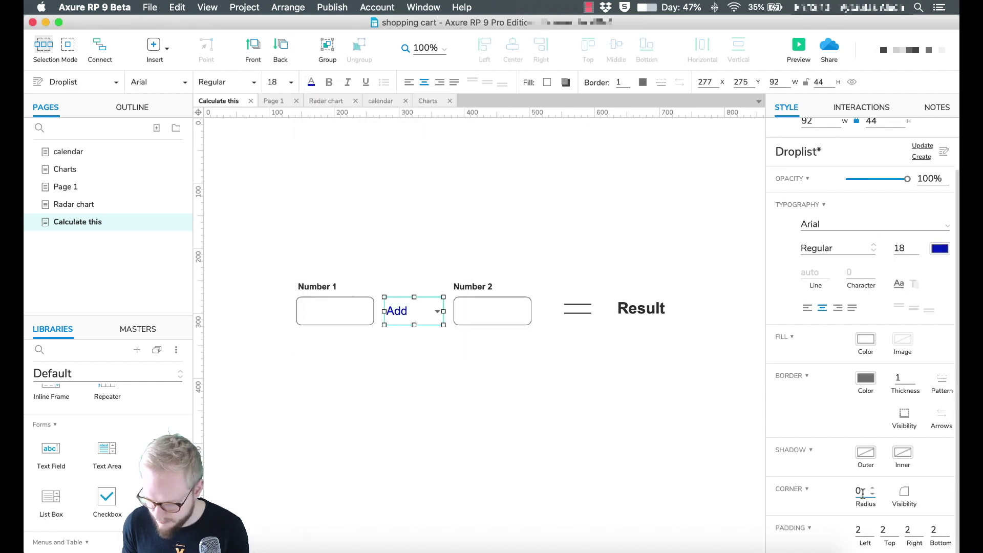
Name the Number 2 field ++N2 in the Interactions tab.
{"action": "left_click", "coordinate": [441, 354]}
{"action": "left_click", "coordinate": [641, 308]}
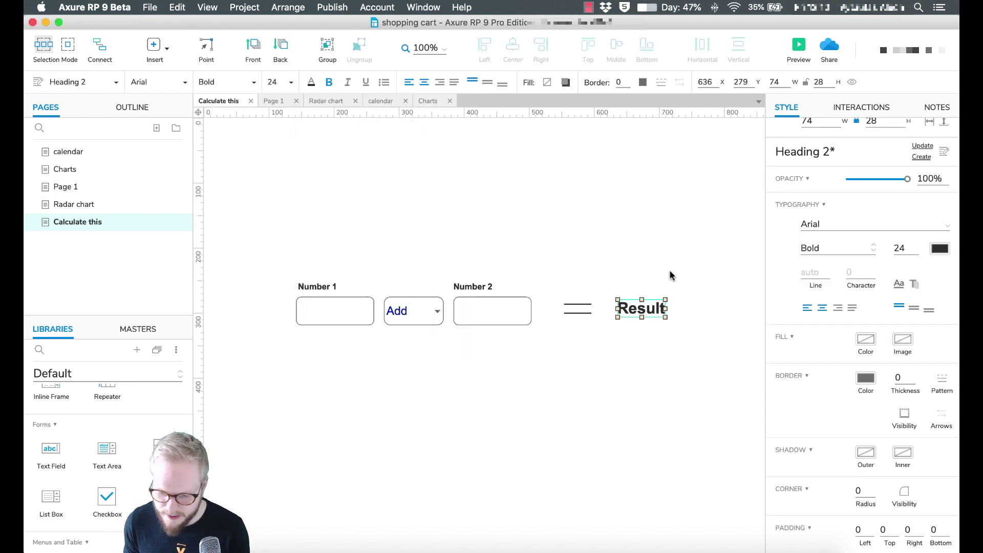
{"action": "left_click", "coordinate": [850, 110]}
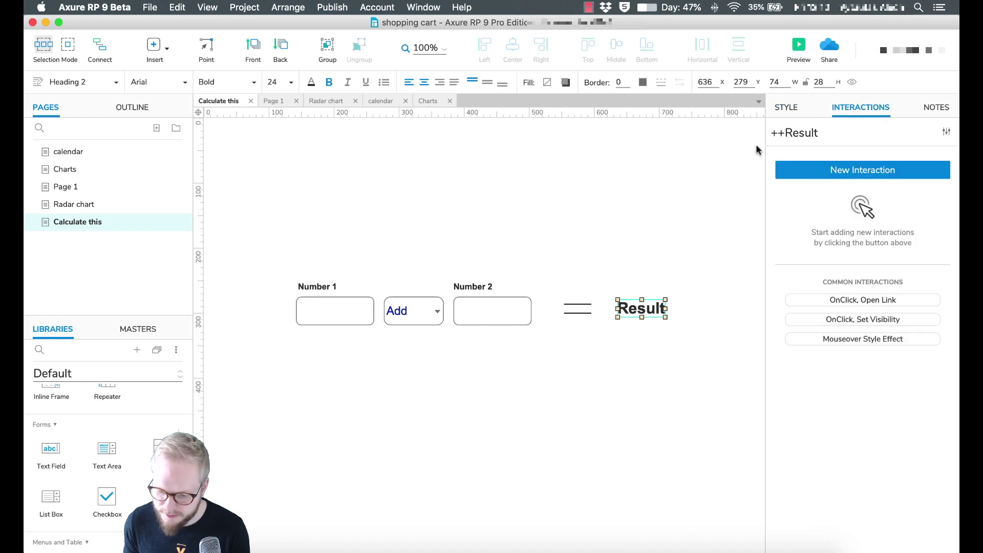
{"action": "left_click", "coordinate": [487, 311]}
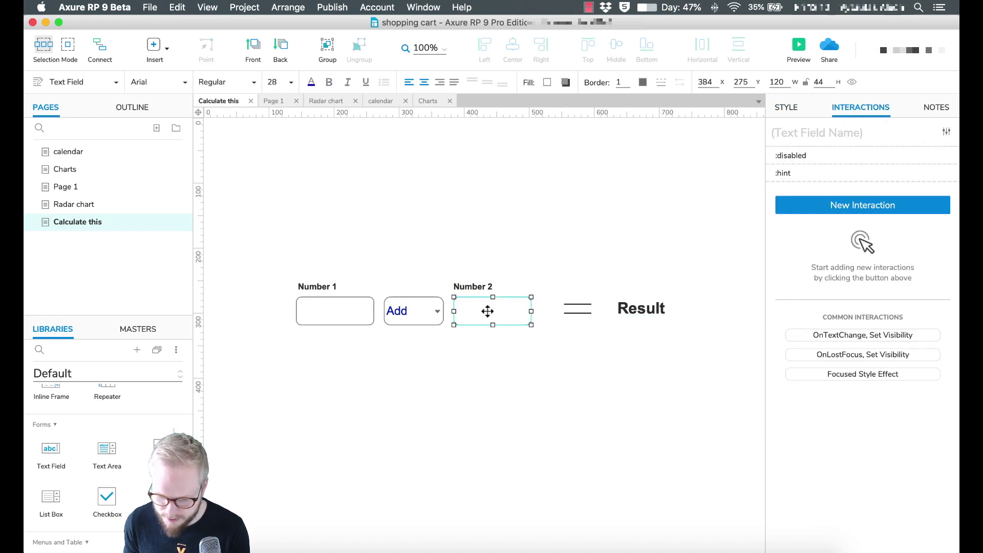
{"action": "left_click", "coordinate": [828, 126]}
{"action": "type", "text": "++N2"}
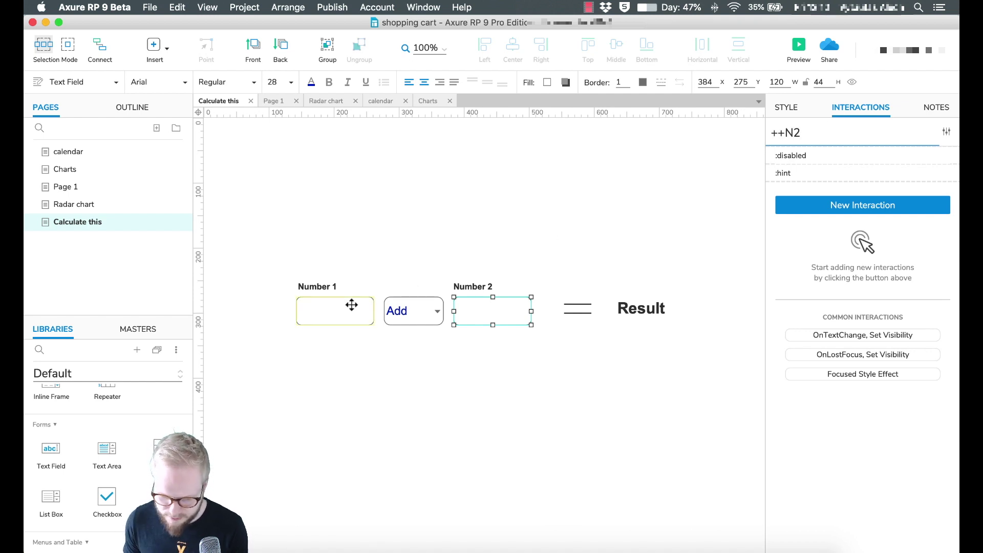
Name the Number 1 field ++N1 and give it a default value of 0.
{"action": "left_click", "coordinate": [352, 305]}
{"action": "left_click", "coordinate": [845, 132]}
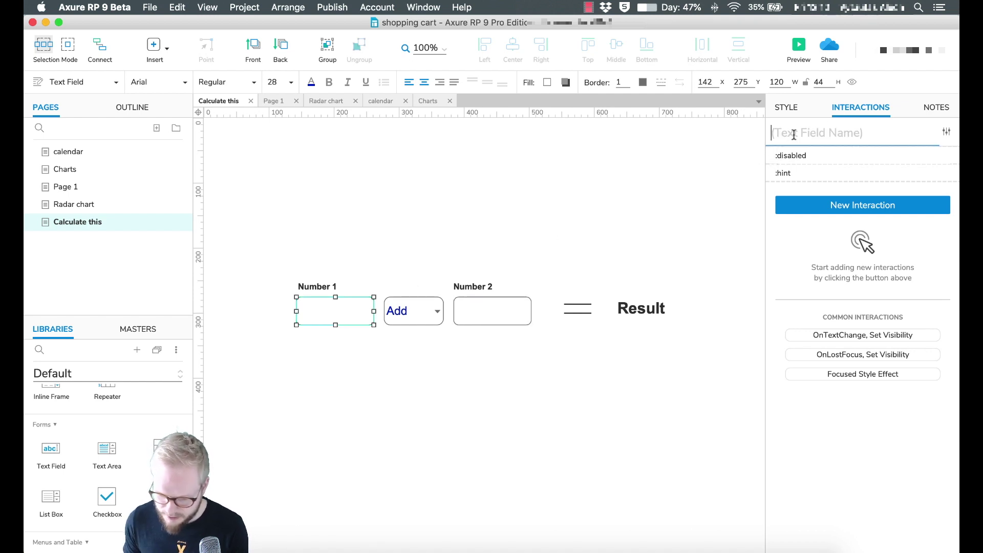
{"action": "type", "text": "N1"}
{"action": "key", "text": "super+Left"}
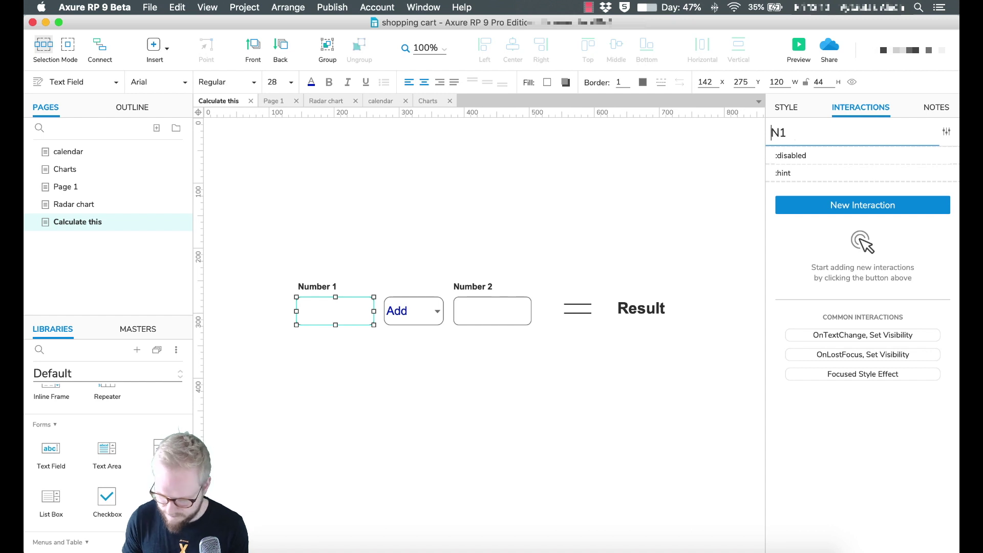
{"action": "type", "text": "++"}
{"action": "key", "text": "Return"}
{"action": "type", "text": "0"}
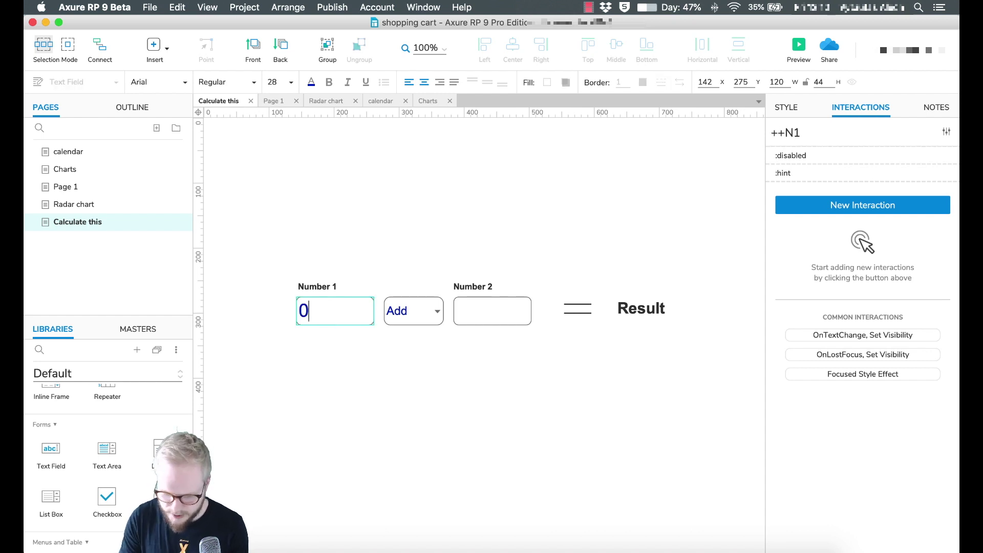
Enter a default value of 0 in the Number 2 field.
{"action": "left_click", "coordinate": [492, 310]}
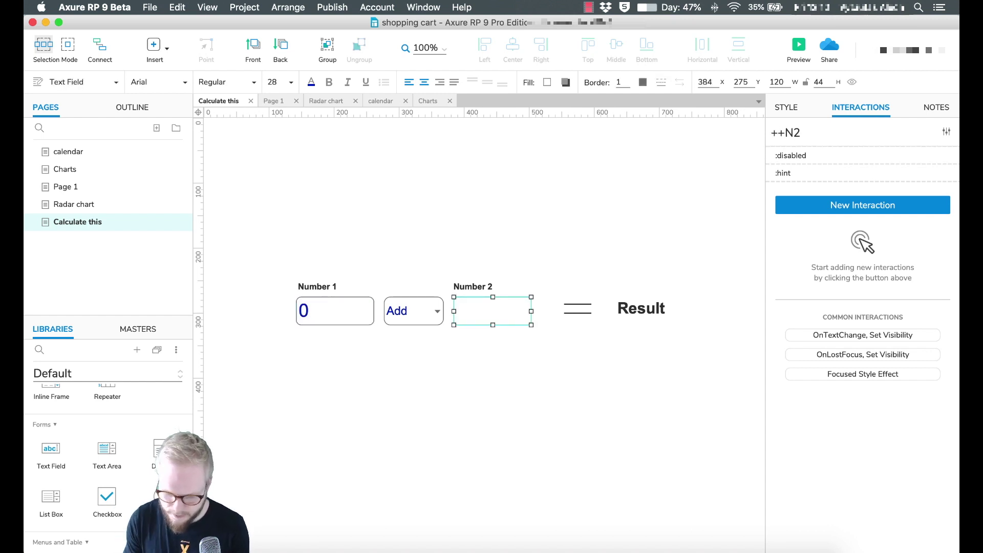
{"action": "left_click", "coordinate": [400, 289]}
{"action": "left_click", "coordinate": [478, 318]}
{"action": "key", "text": "super+c"}
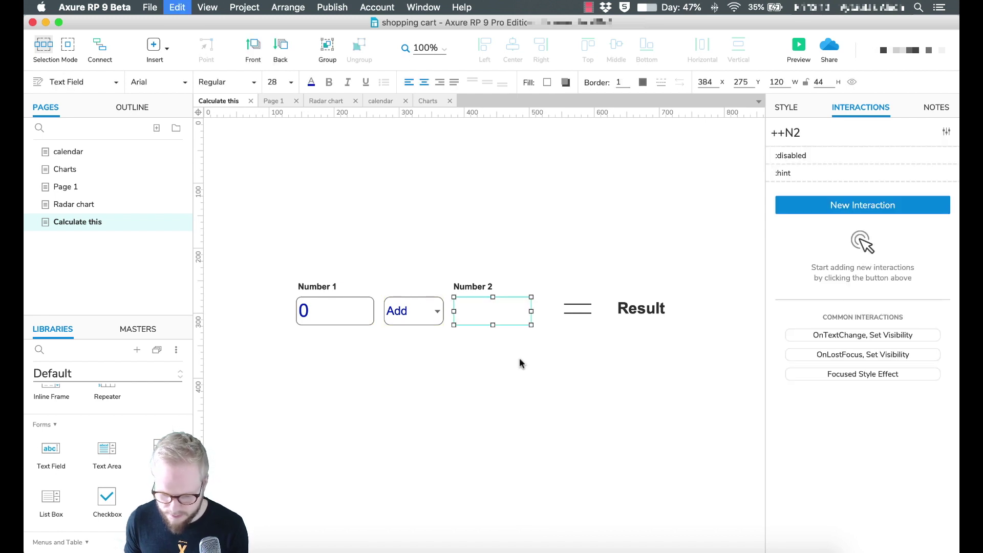
{"action": "left_click", "coordinate": [492, 328]}
{"action": "left_click", "coordinate": [491, 329]}
{"action": "left_click", "coordinate": [487, 320]}
{"action": "type", "text": "0"}
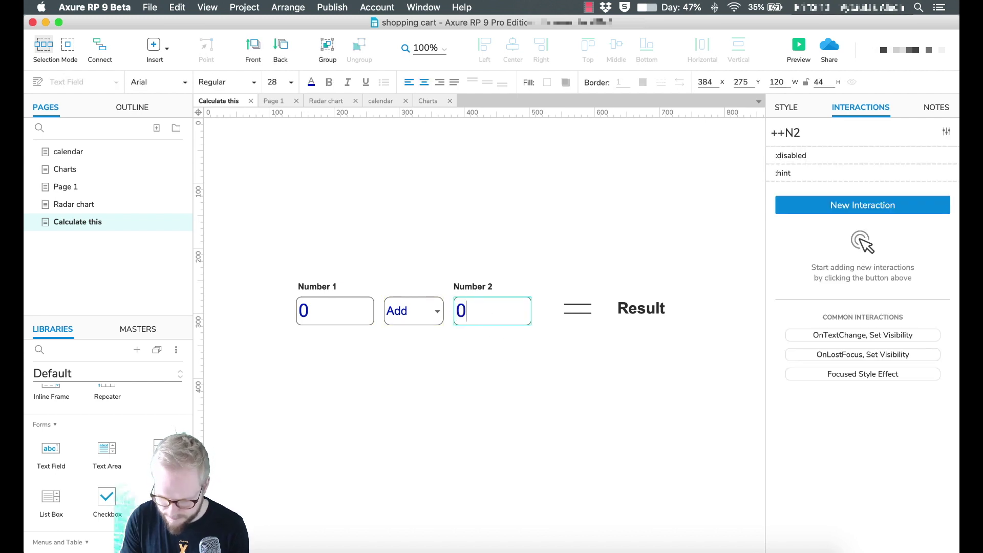
{"action": "left_click", "coordinate": [563, 216]}
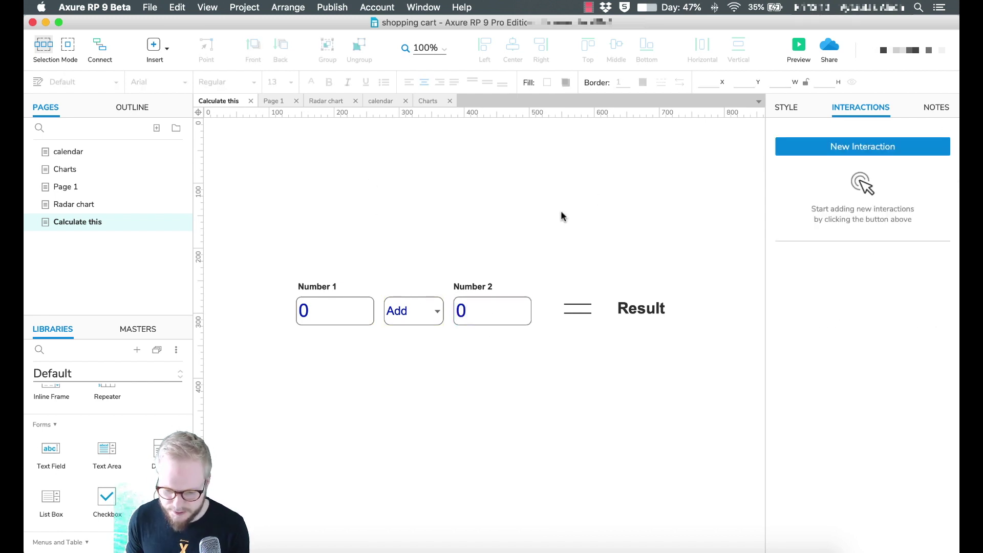
Preview the calculator in Chrome, choose Multiply, and enter 4 and 12 in the fields.
{"action": "left_click", "coordinate": [799, 45]}
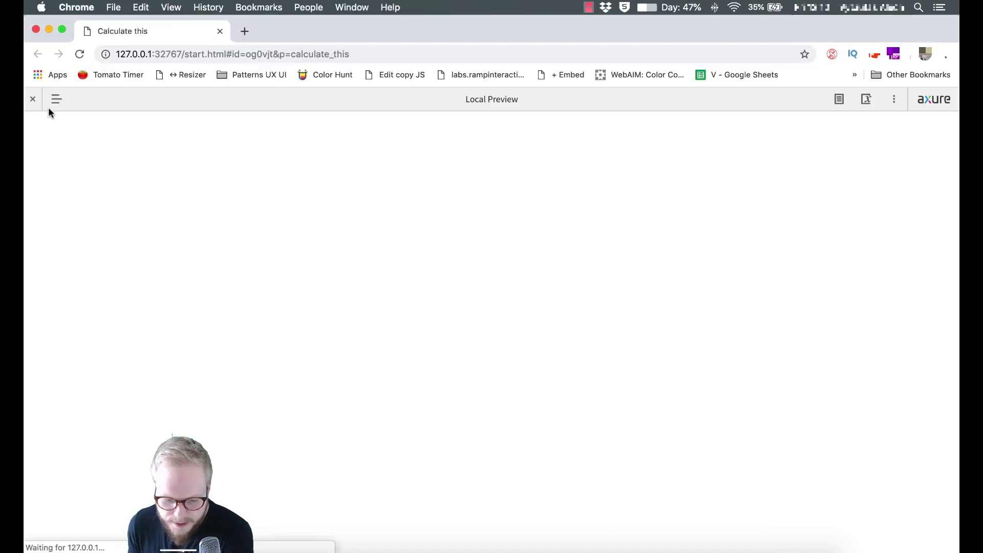
{"action": "left_click", "coordinate": [36, 102]}
{"action": "left_click", "coordinate": [385, 279]}
{"action": "left_click", "coordinate": [425, 281]}
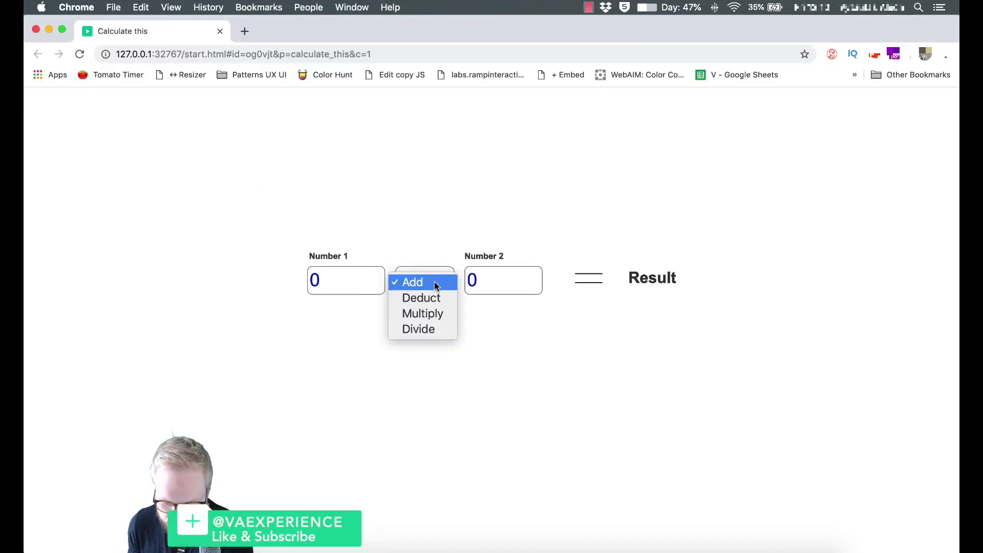
{"action": "left_click", "coordinate": [416, 312]}
{"action": "key", "text": "shift+Tab"}
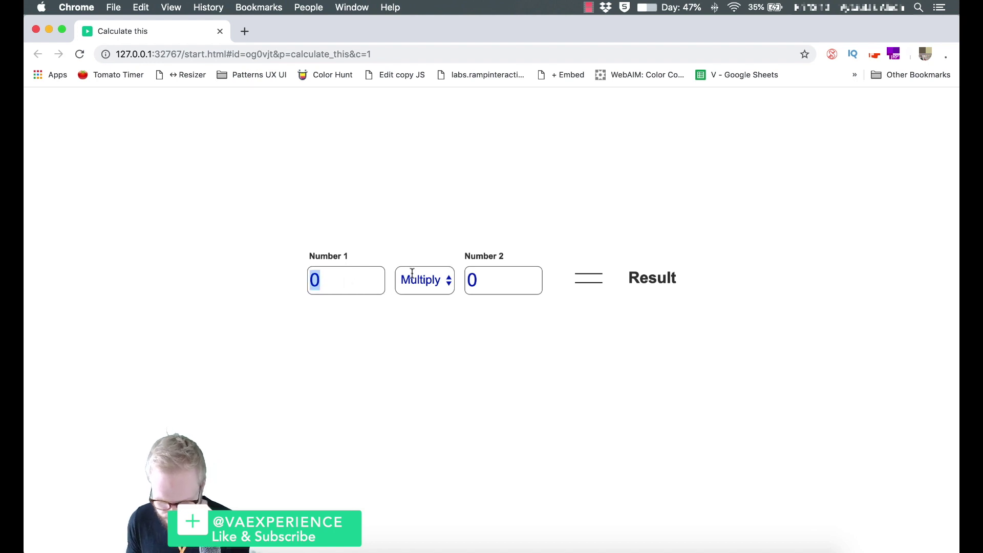
{"action": "type", "text": "4"}
{"action": "key", "text": "Tab"}
{"action": "key", "text": "Tab"}
{"action": "type", "text": "12"}
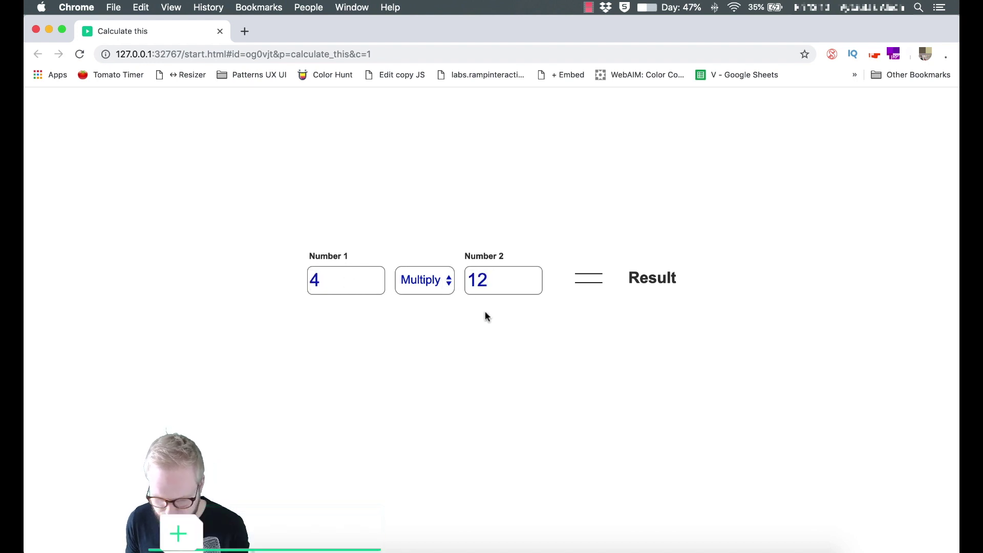
Switch the operation to Divide, then Deduct, seeing that Result stays unchanged.
{"action": "left_click", "coordinate": [439, 283]}
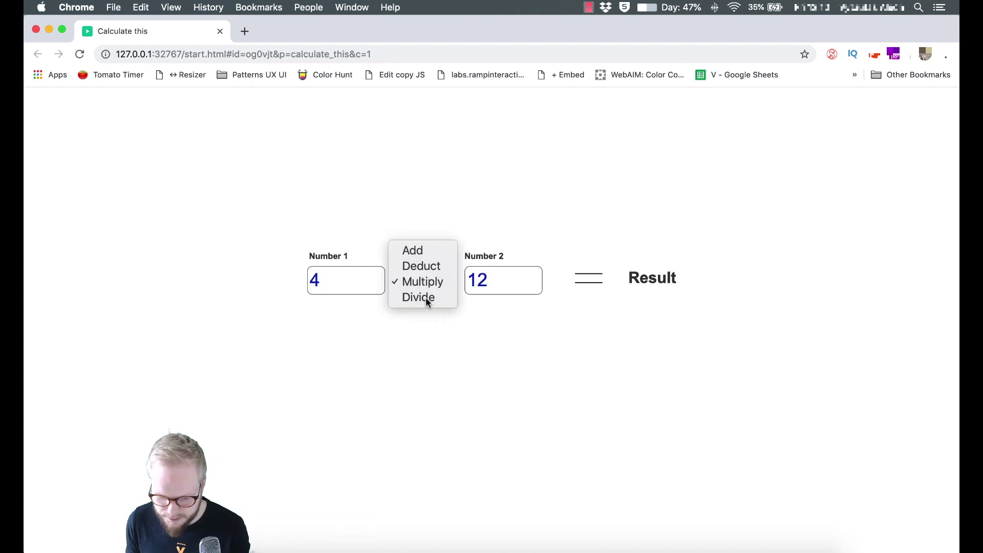
{"action": "left_click", "coordinate": [426, 297]}
{"action": "left_click", "coordinate": [429, 280]}
{"action": "key", "text": "Return"}
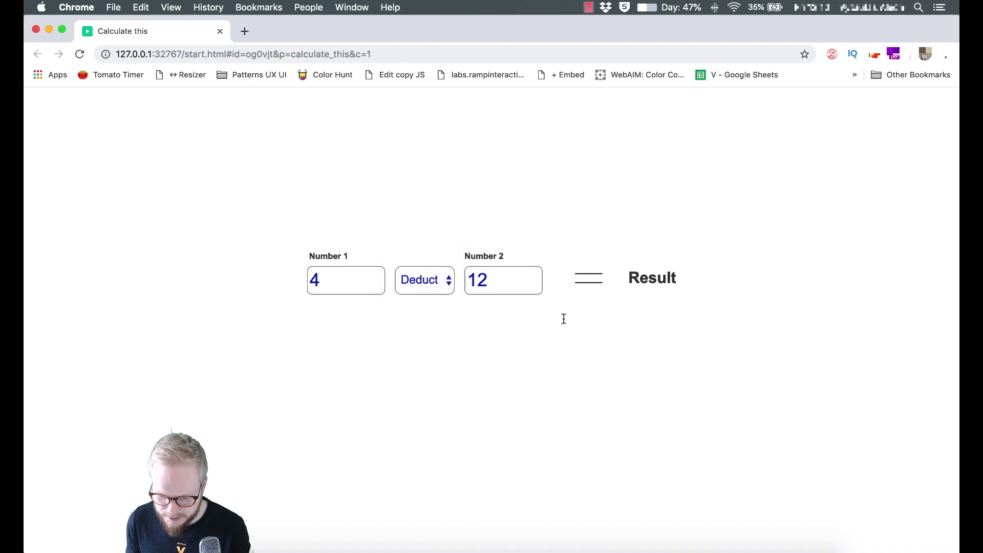
Close the preview and shift the equals line and Result label left toward Number 2.
{"action": "left_click", "coordinate": [219, 32]}
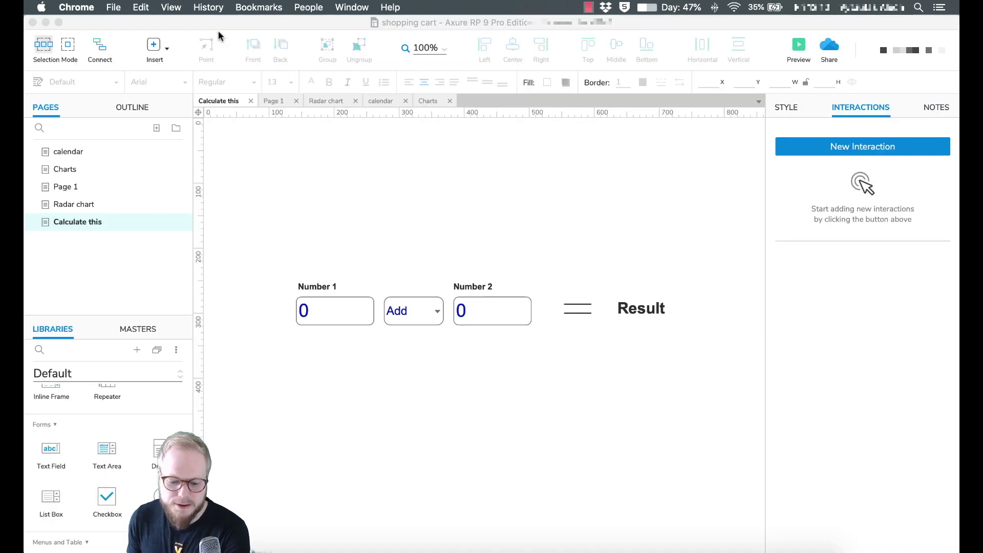
{"action": "left_click", "coordinate": [397, 354]}
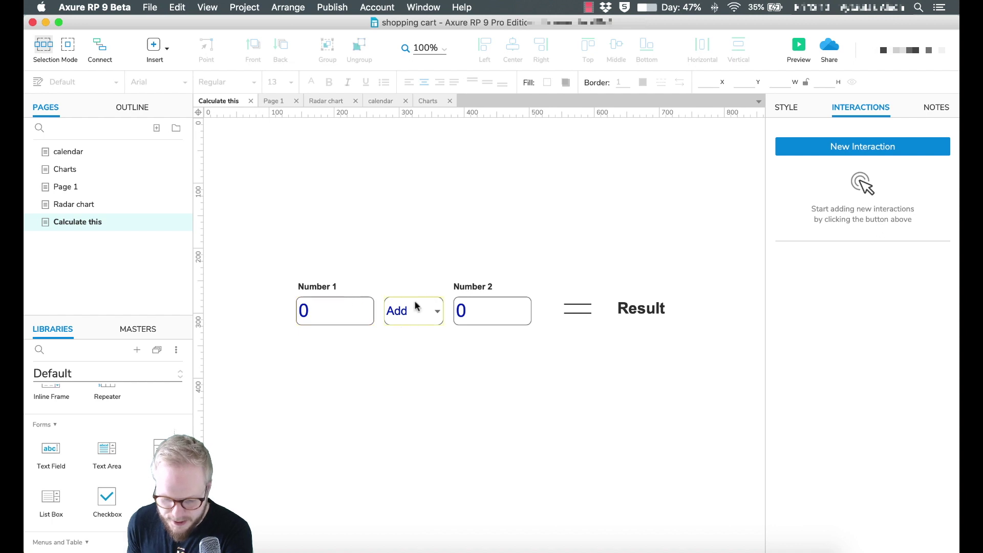
{"action": "left_click_drag", "start_coordinate": [578, 309], "coordinate": [559, 308]}
{"action": "left_click_drag", "start_coordinate": [644, 310], "coordinate": [620, 309]}
{"action": "left_click", "coordinate": [340, 278]}
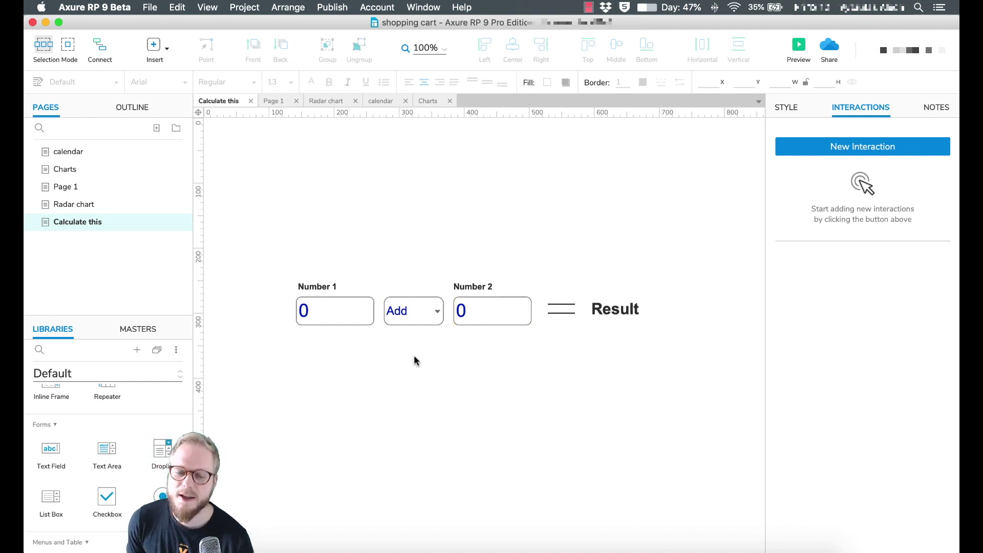
{"action": "left_click", "coordinate": [425, 309]}
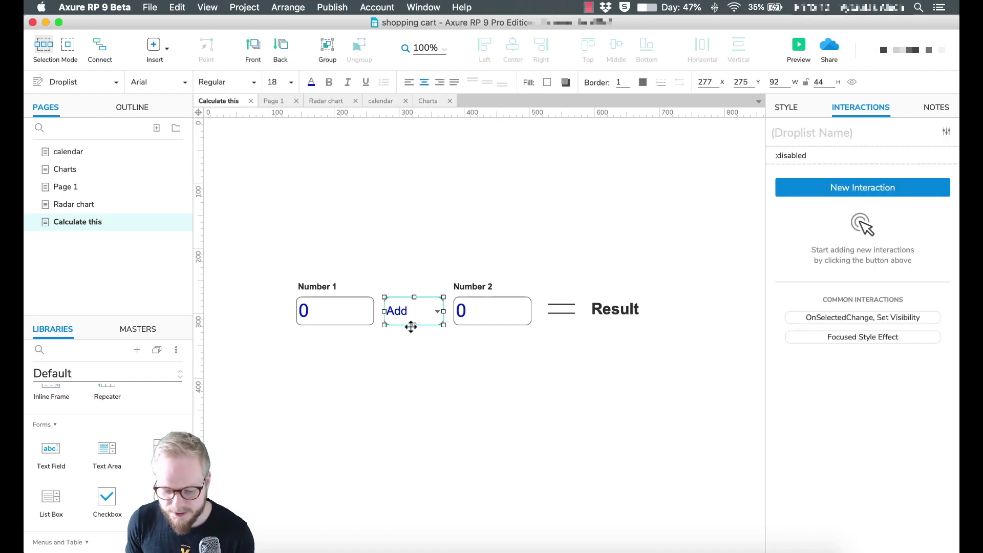
Add an OnSelectionChange interaction to the droplist with a Set Text action targeting ++Result.
{"action": "left_click", "coordinate": [863, 188]}
{"action": "left_click", "coordinate": [819, 206]}
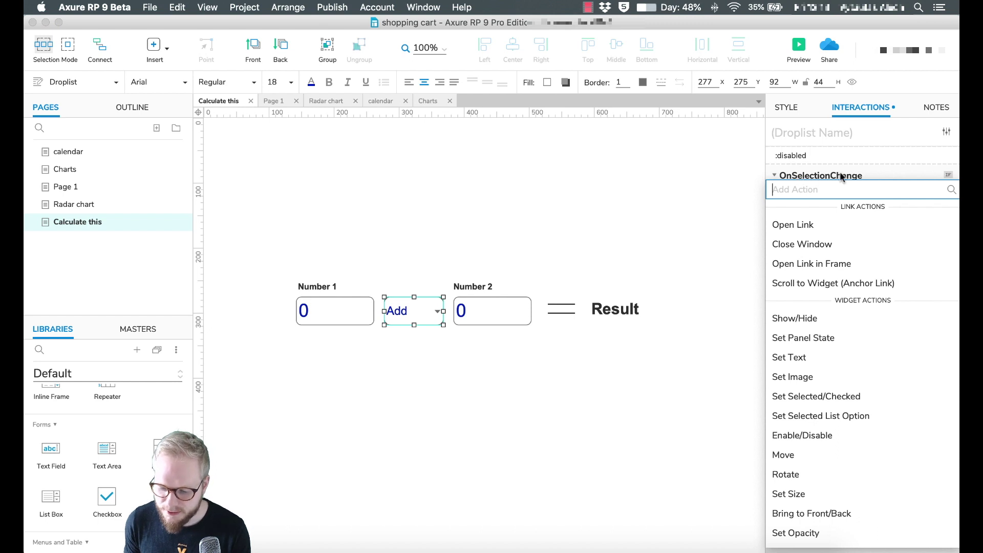
{"action": "left_click", "coordinate": [810, 359]}
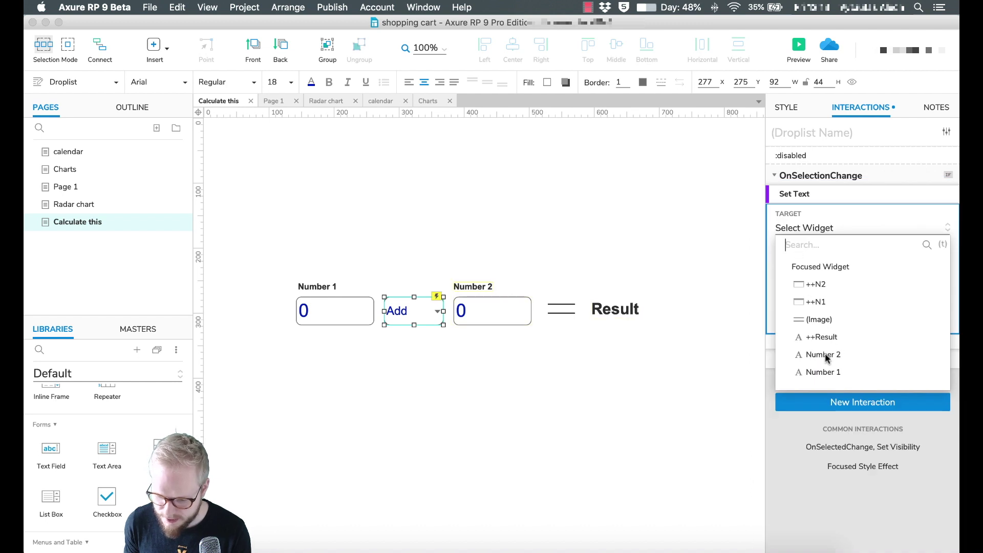
{"action": "left_click", "coordinate": [822, 336]}
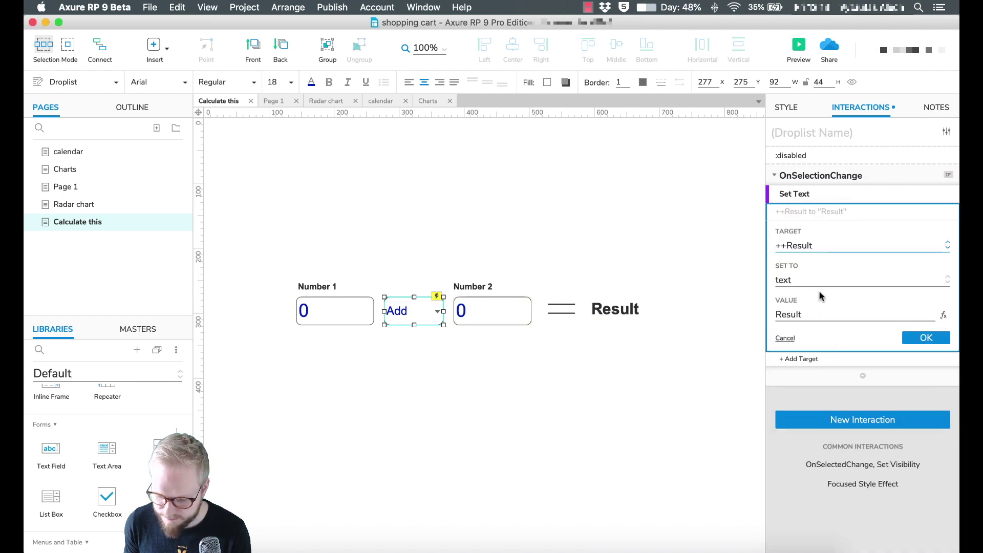
Open the fx value editor and clear the existing 'Result' text.
{"action": "left_click", "coordinate": [944, 316]}
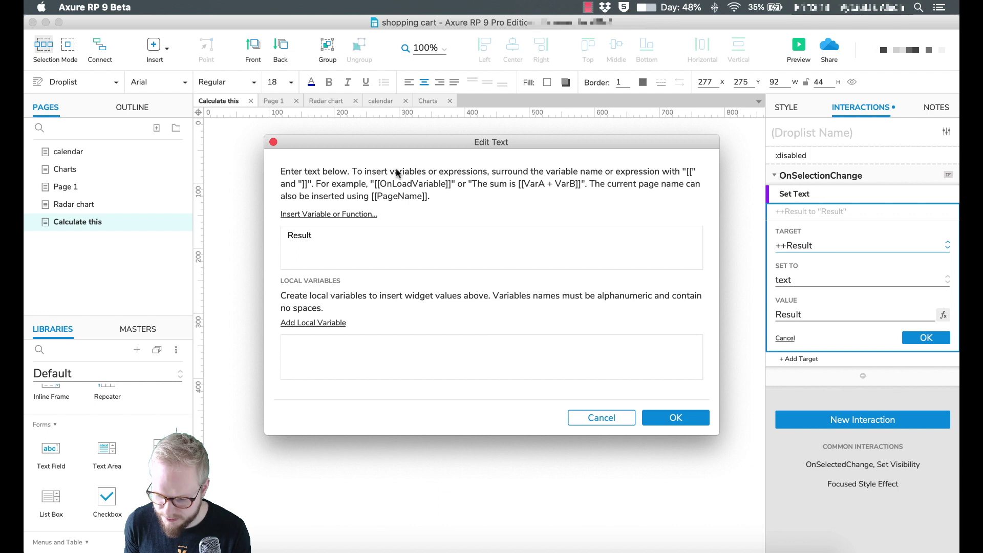
{"action": "left_click_drag", "start_coordinate": [382, 96], "coordinate": [601, 119]}
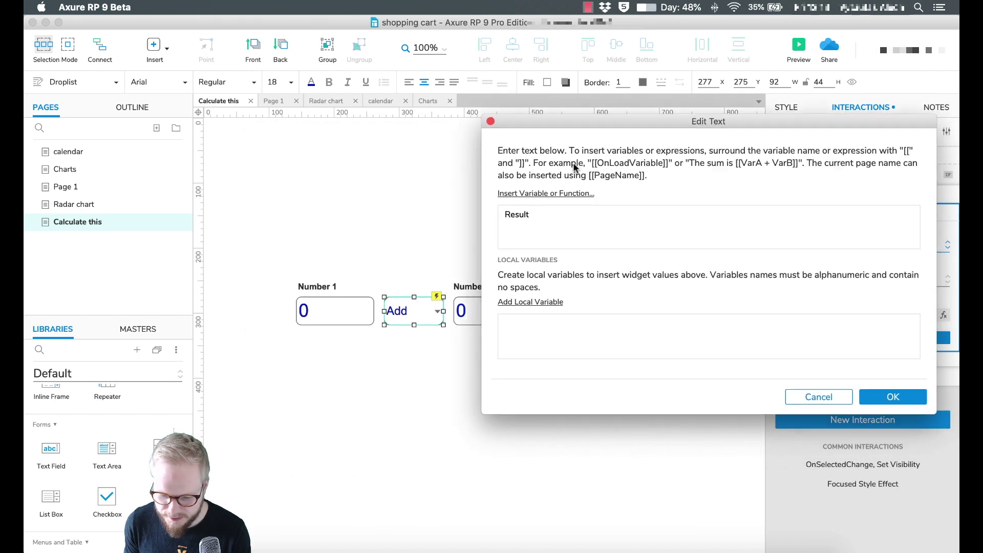
{"action": "left_click_drag", "start_coordinate": [546, 214], "coordinate": [494, 211]}
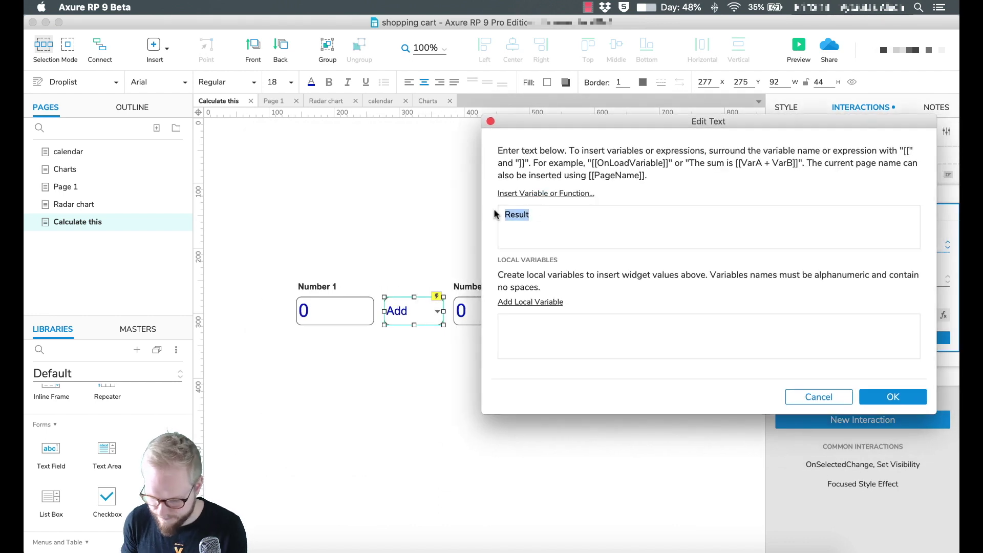
{"action": "key", "text": "BackSpace"}
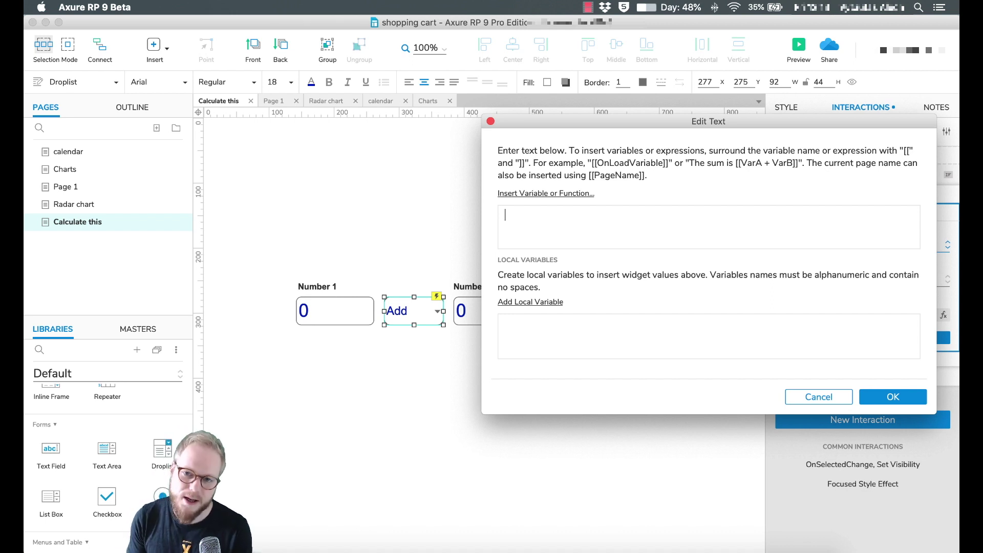
Add local variables N1 and N2 bound to the ++N1 and ++N2 fields.
{"action": "left_click", "coordinate": [548, 305]}
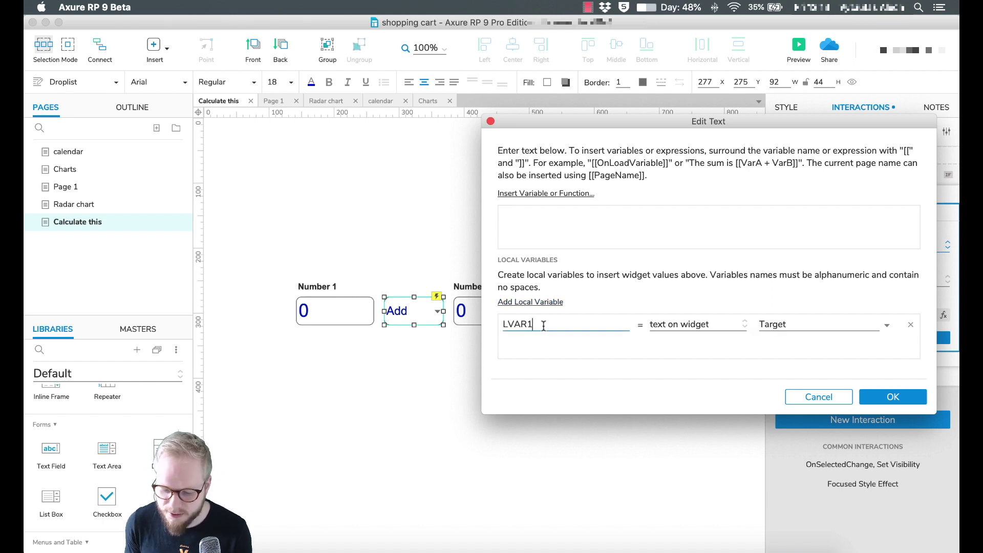
{"action": "double_click", "coordinate": [544, 325]}
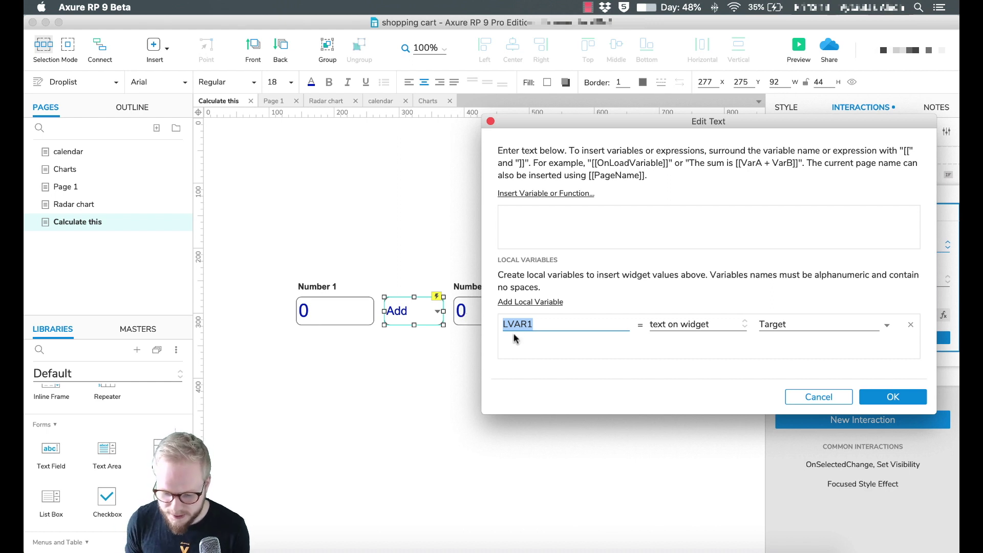
{"action": "type", "text": "N"}
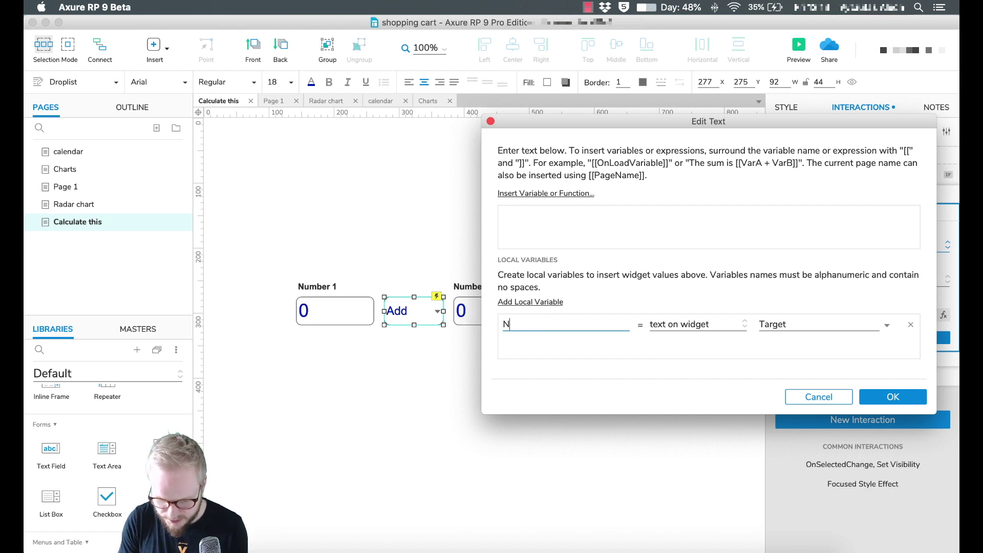
{"action": "type", "text": "1"}
{"action": "left_click", "coordinate": [827, 325]}
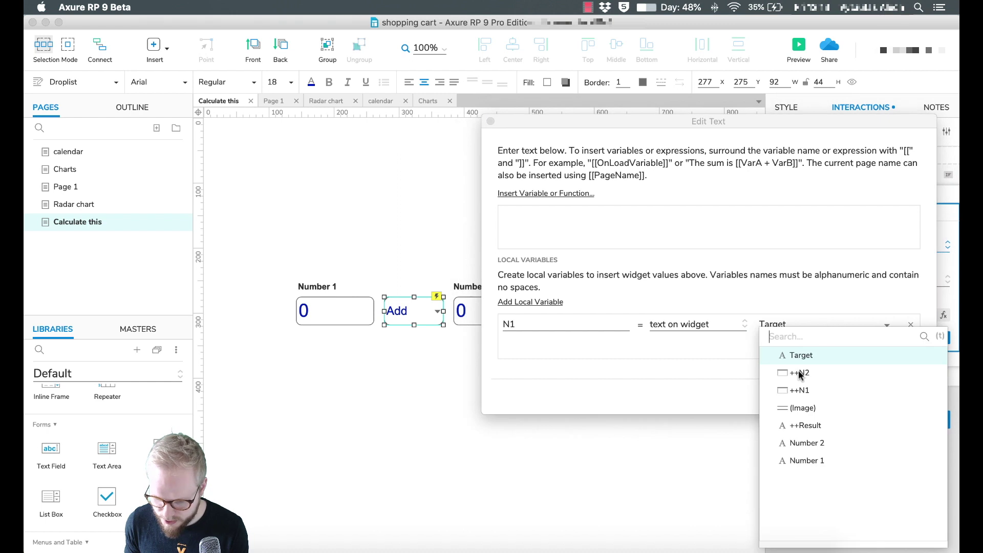
{"action": "left_click", "coordinate": [800, 390]}
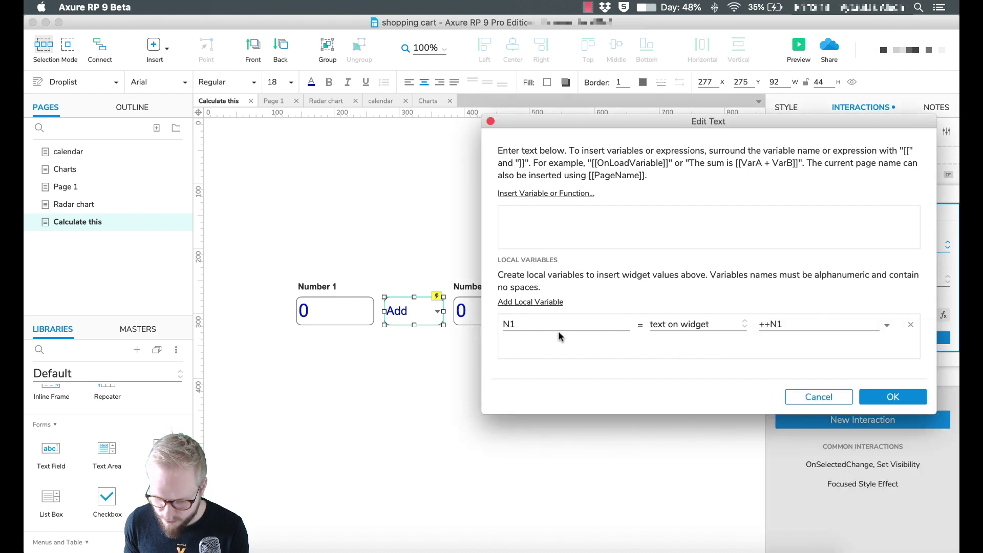
{"action": "left_click", "coordinate": [534, 307]}
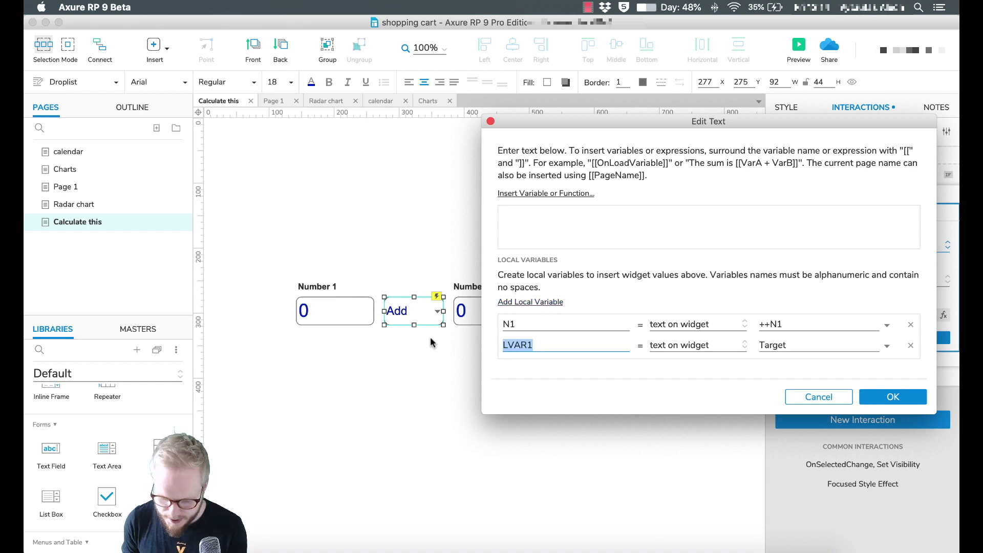
{"action": "type", "text": "N2"}
{"action": "left_click", "coordinate": [794, 341]}
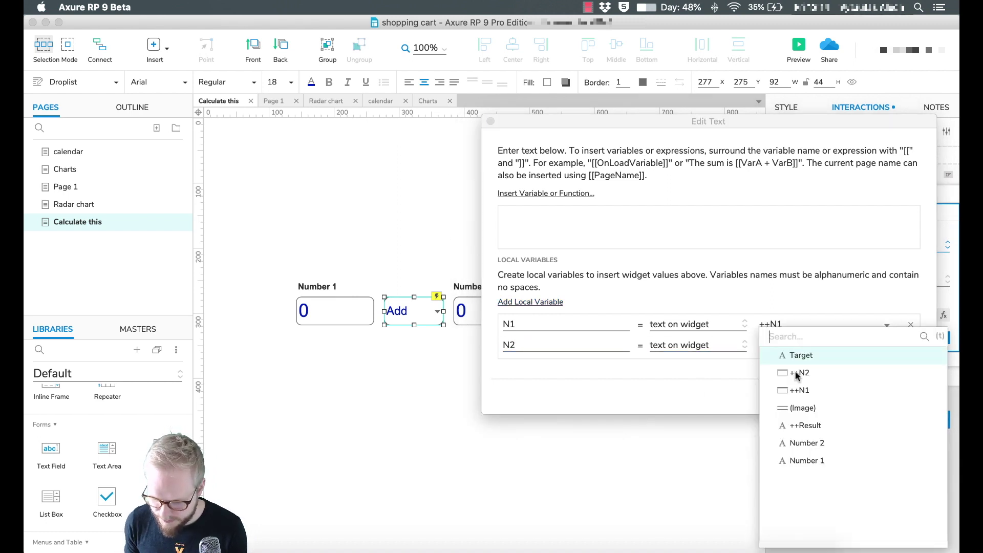
{"action": "left_click", "coordinate": [803, 384]}
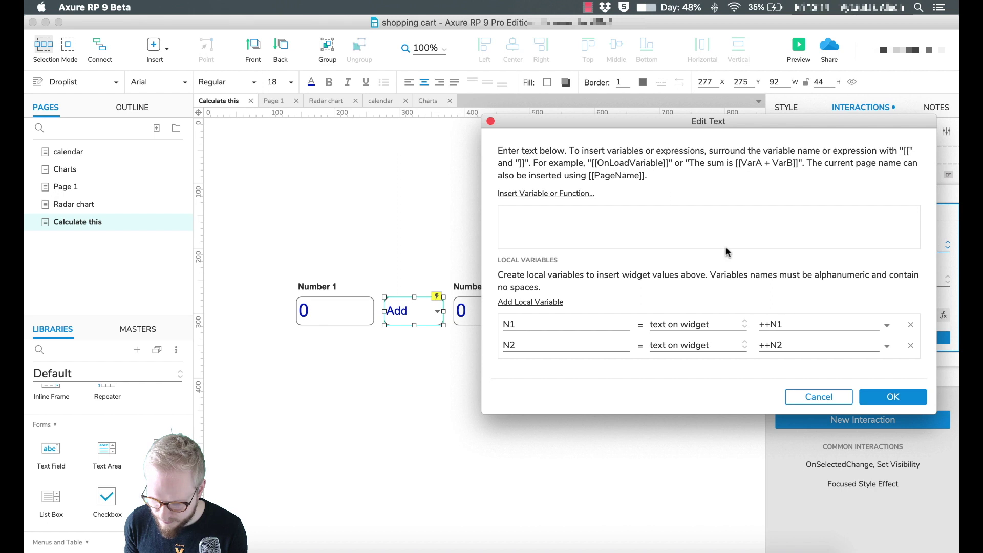
Set the value to [[N1+N2]] and confirm the Set Text action.
{"action": "left_click", "coordinate": [543, 196]}
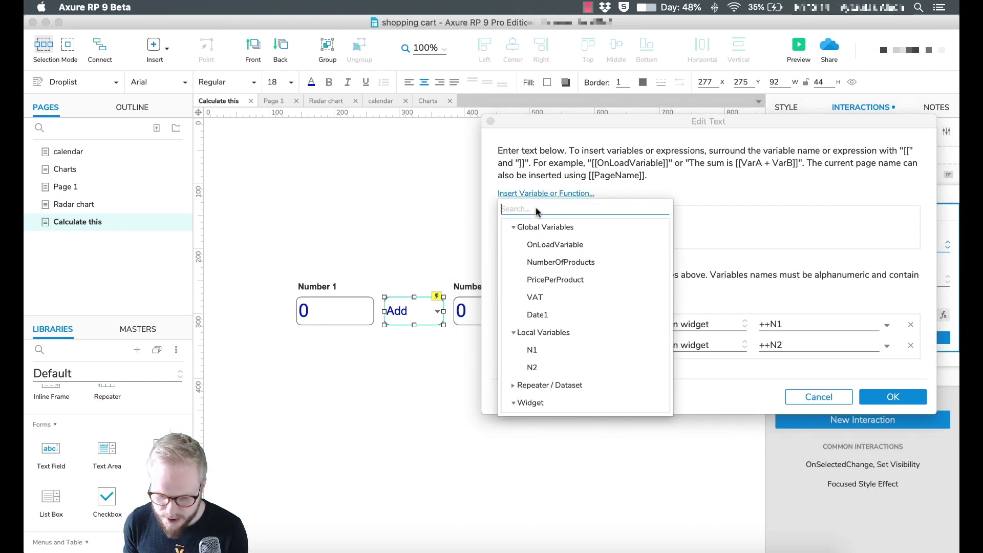
{"action": "left_click", "coordinate": [535, 351]}
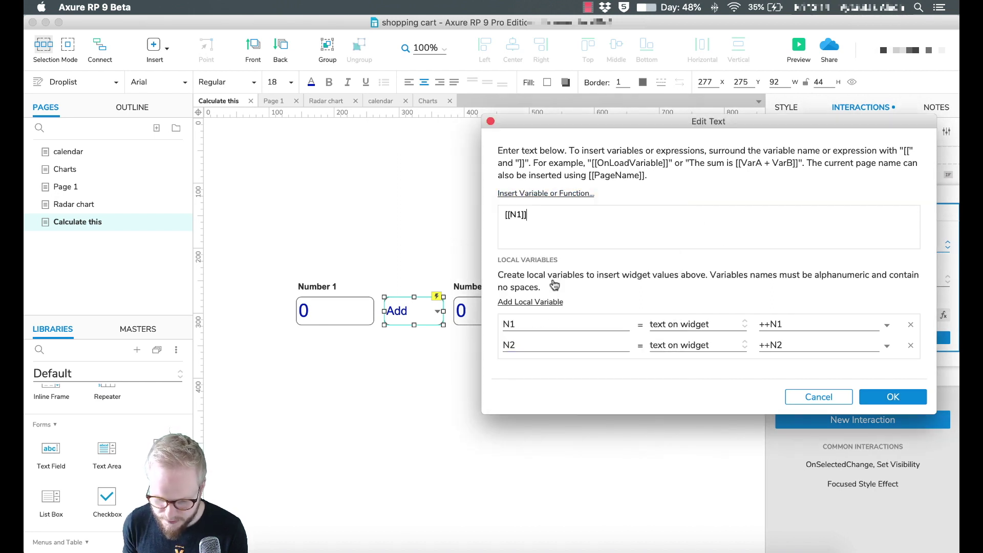
{"action": "type", "text": "+"}
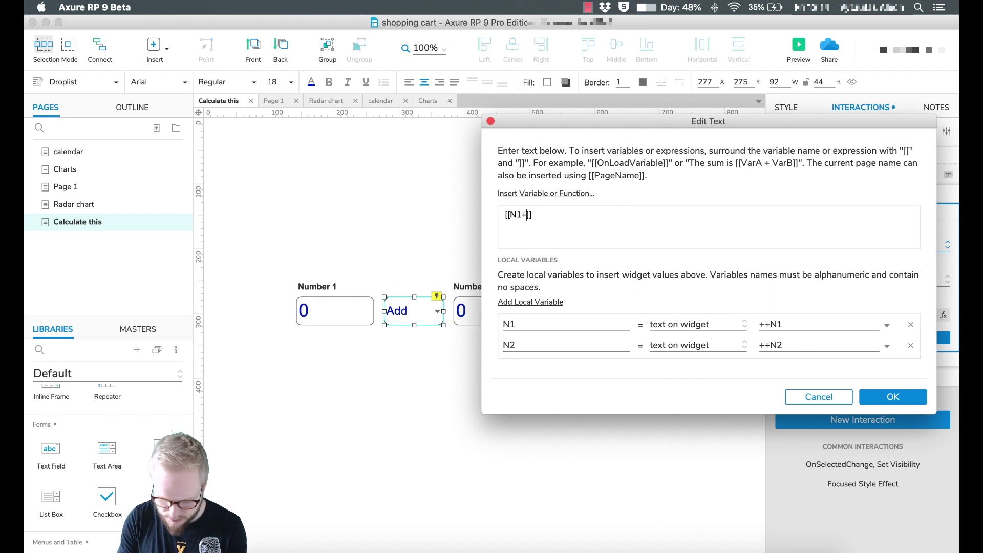
{"action": "type", "text": "N2"}
{"action": "left_click", "coordinate": [911, 397]}
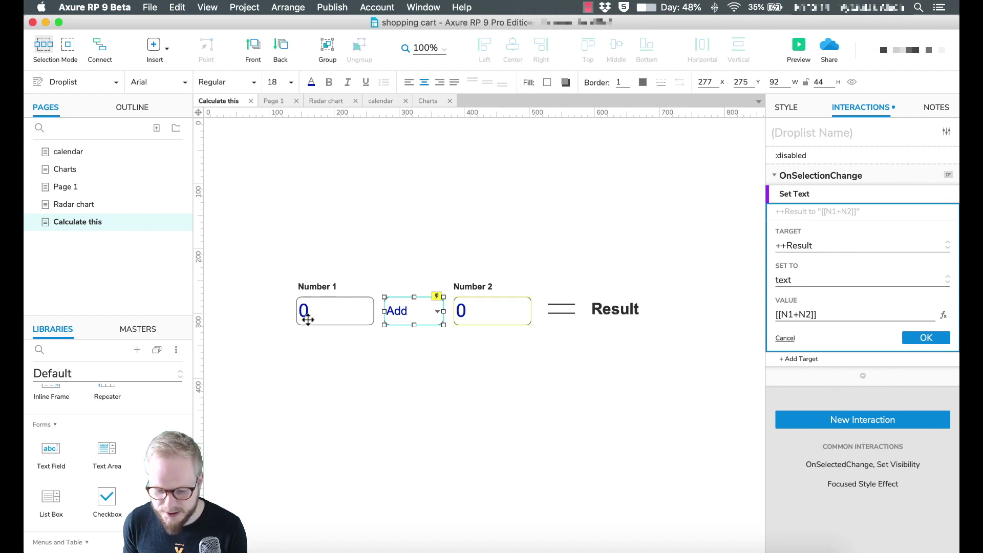
{"action": "left_click", "coordinate": [921, 337]}
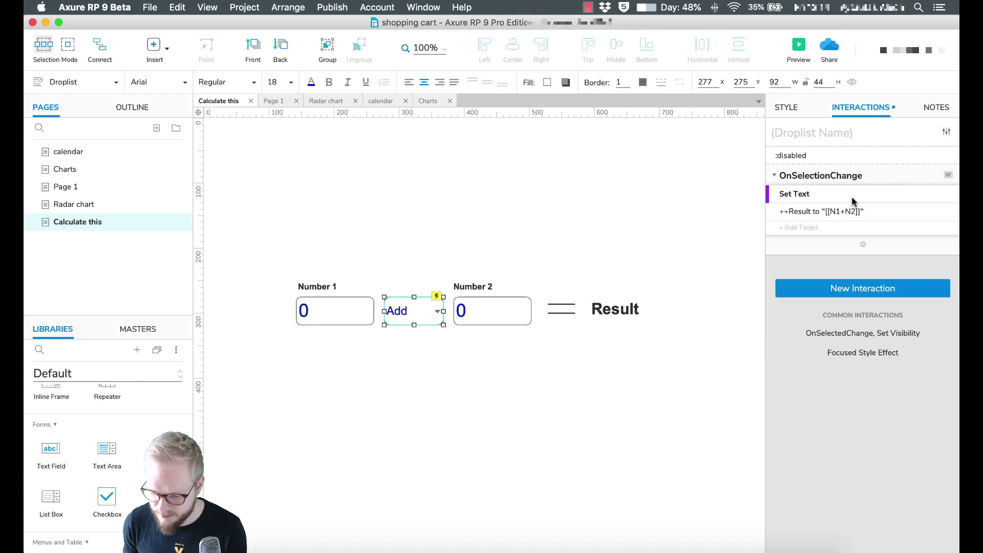
Preview the calculator in Chrome and switch the operation droplist to Multiply, then Deduct.
{"action": "left_click", "coordinate": [799, 46]}
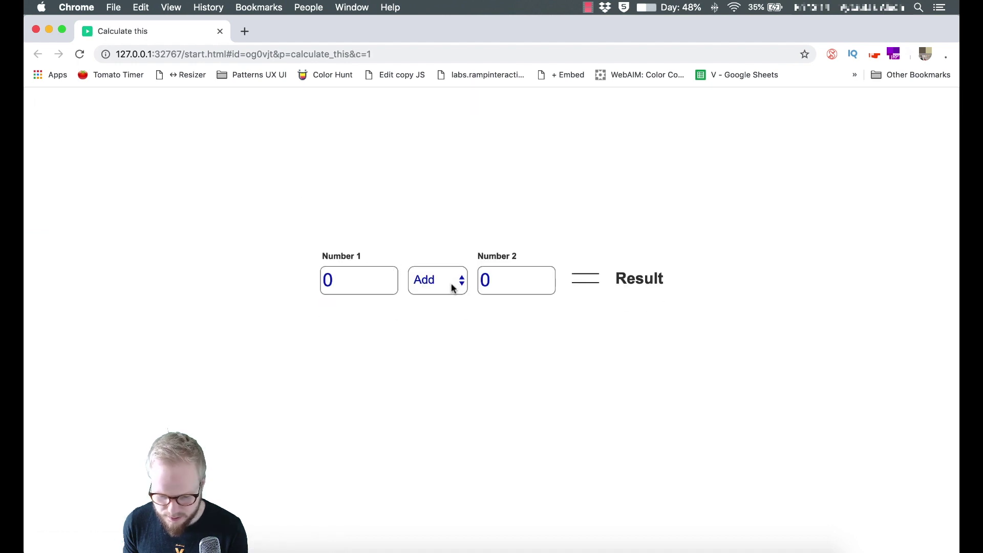
{"action": "left_click", "coordinate": [452, 287]}
{"action": "key", "text": "Down"}
{"action": "key", "text": "Down"}
{"action": "key", "text": "Return"}
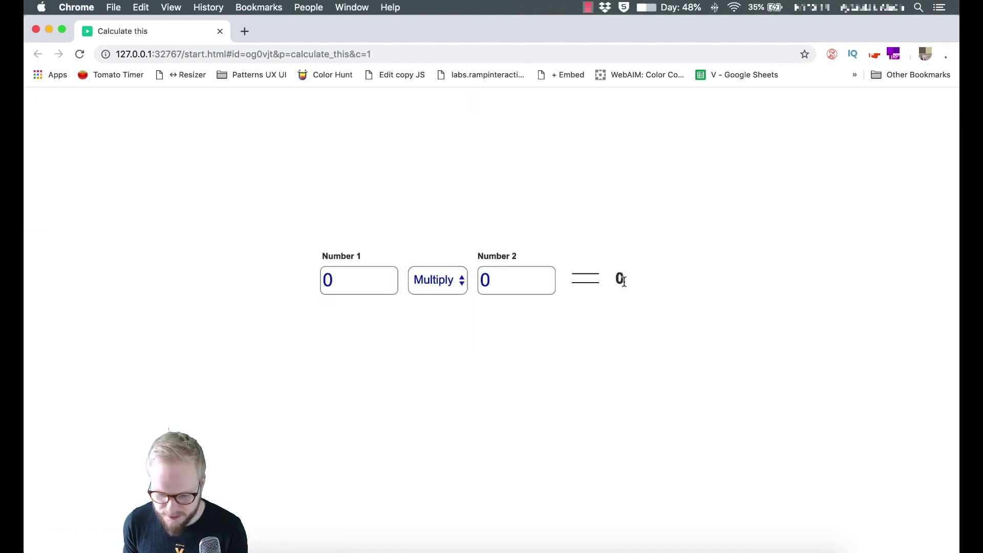
{"action": "left_click", "coordinate": [450, 280]}
{"action": "key", "text": "Return"}
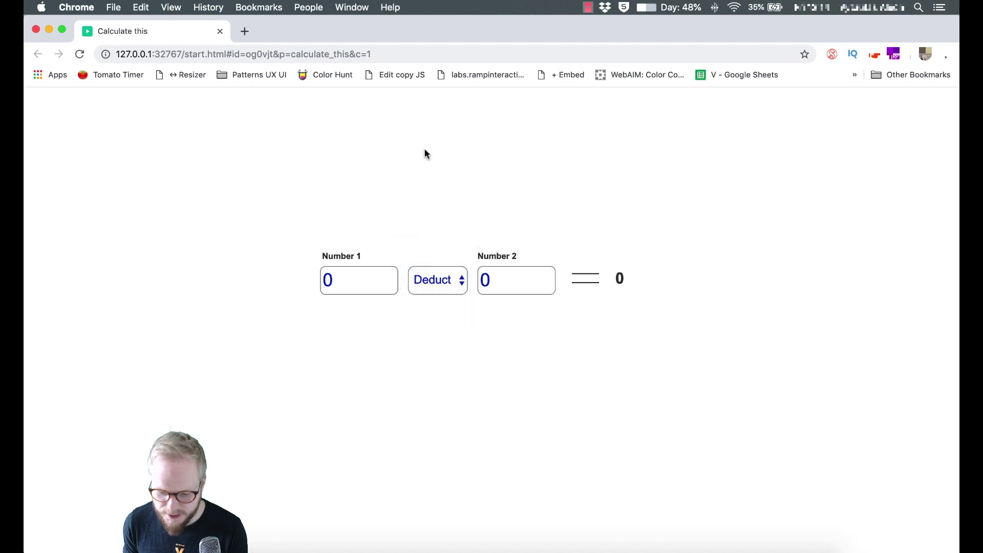
Close the Chrome preview, select the Add droplist and start a condition on its Set Text action.
{"action": "left_click", "coordinate": [220, 32]}
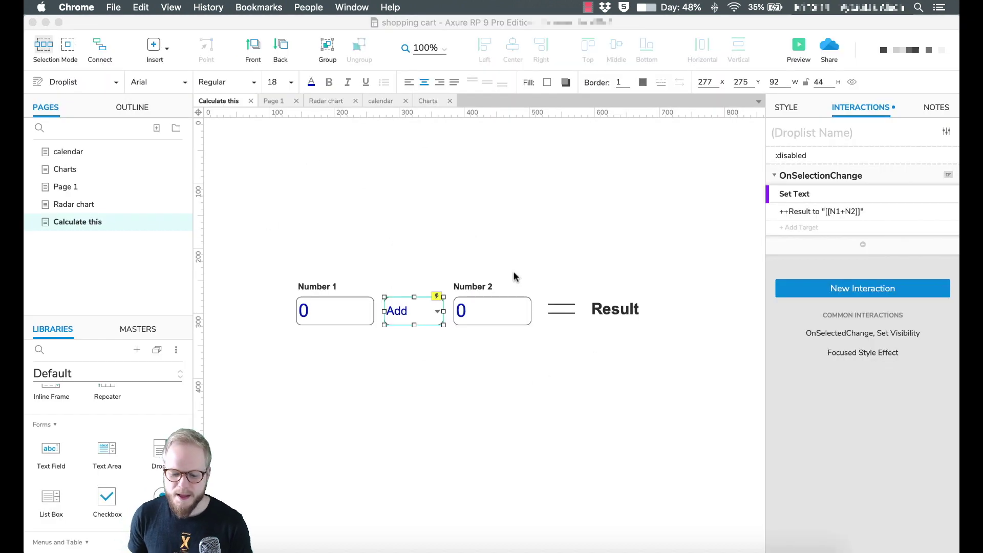
{"action": "left_click", "coordinate": [530, 245]}
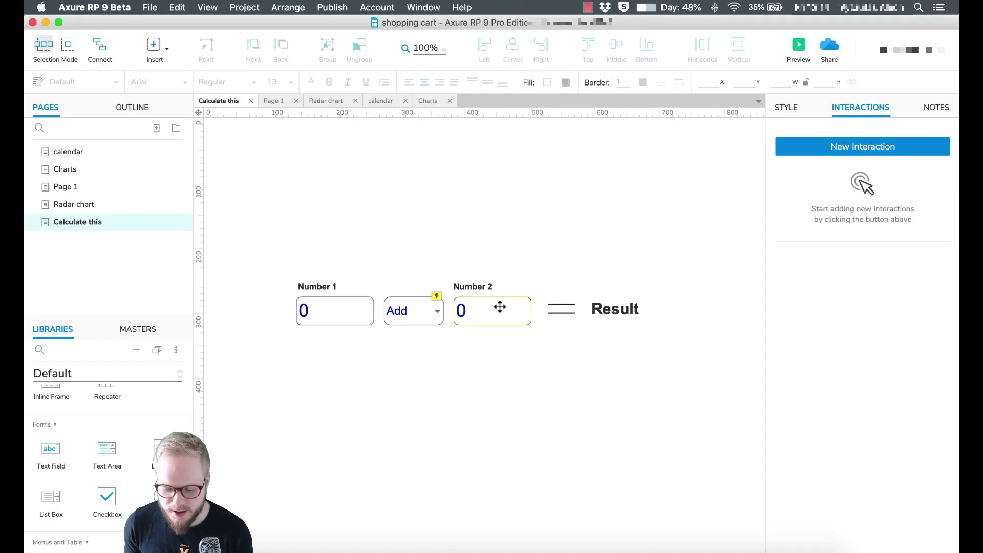
{"action": "left_click", "coordinate": [415, 319]}
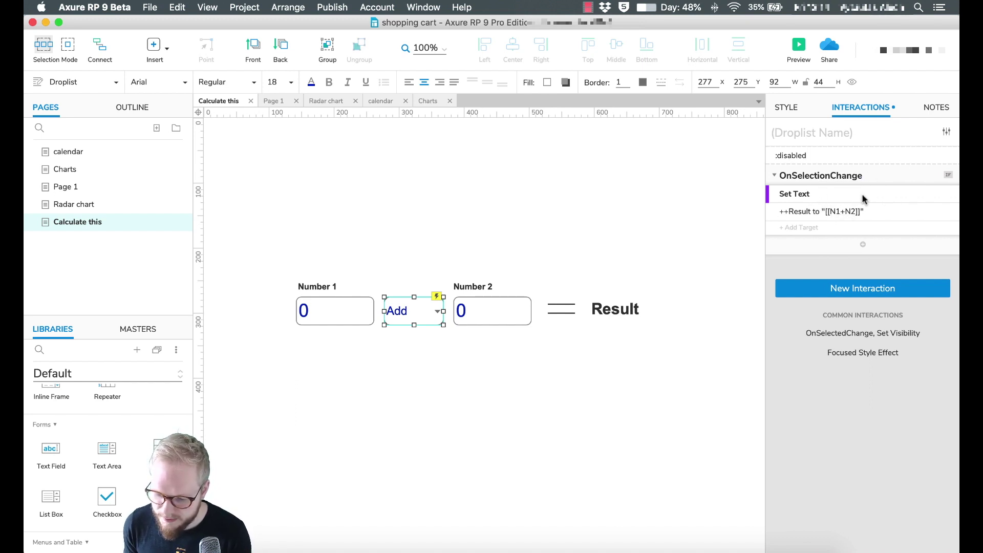
{"action": "left_click", "coordinate": [878, 187]}
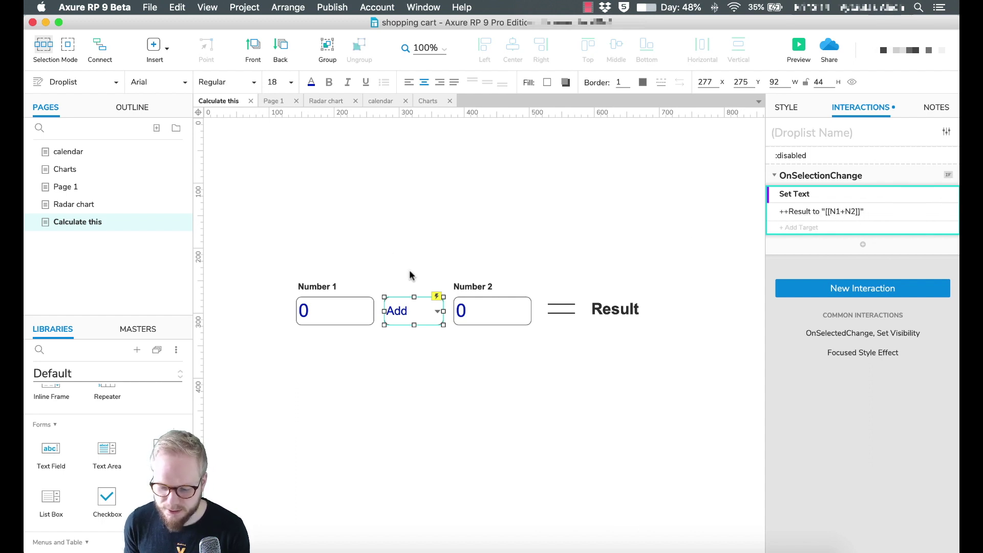
{"action": "left_click", "coordinate": [948, 175]}
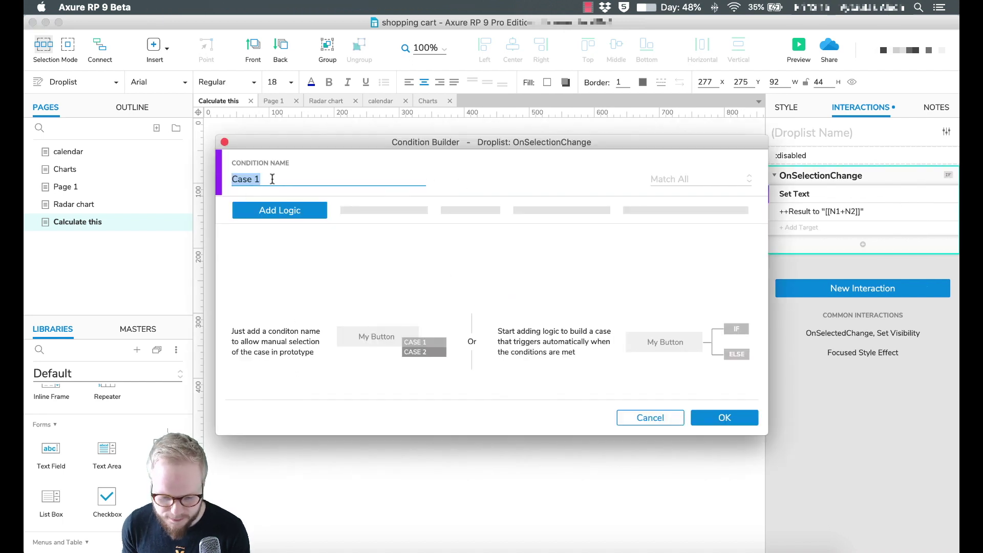
Rename Case 1 to 'Add' with the condition 'selected option of This equals Add'.
{"action": "left_click", "coordinate": [272, 178]}
{"action": "key", "text": "super+a"}
{"action": "type", "text": "Ad"}
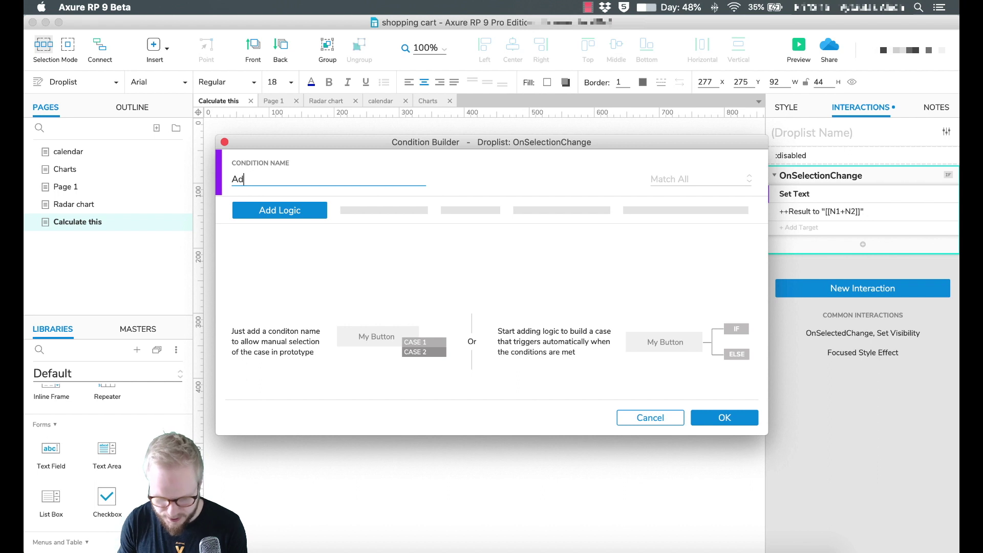
{"action": "left_click", "coordinate": [279, 211]}
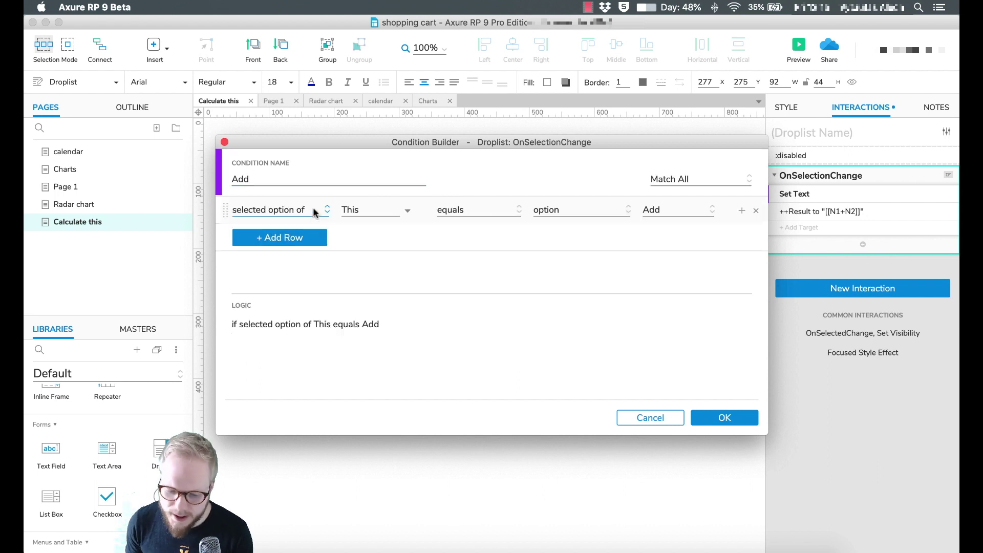
{"action": "left_click", "coordinate": [313, 207]}
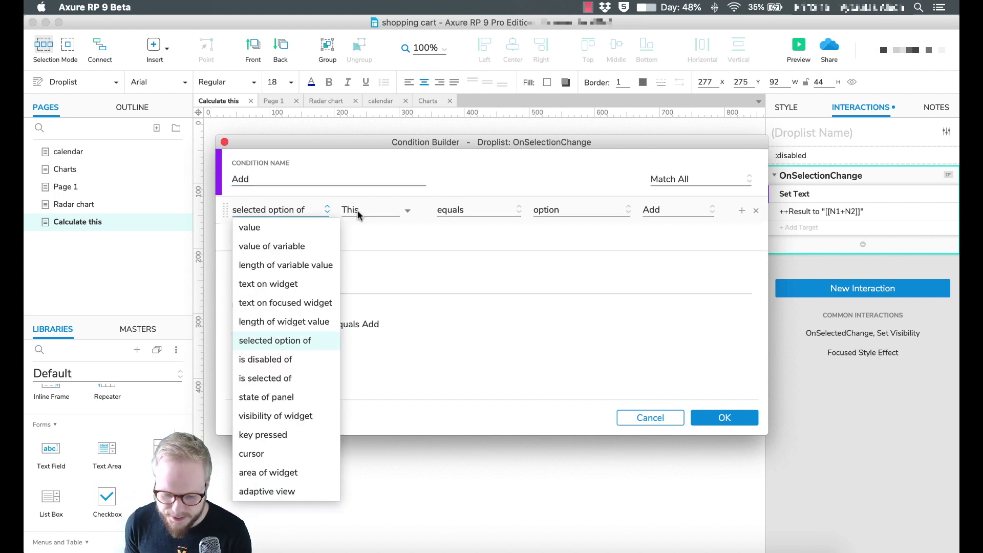
{"action": "left_click", "coordinate": [442, 228]}
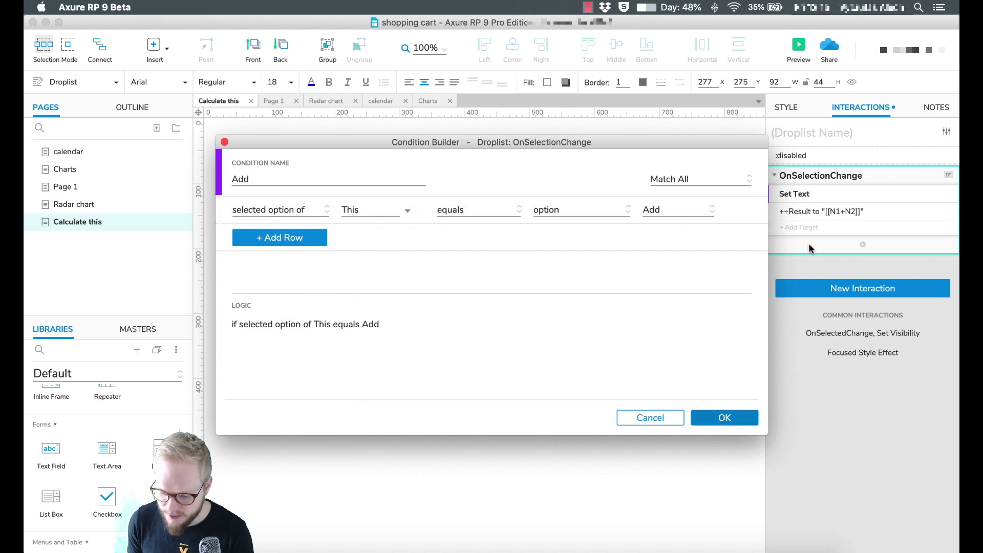
{"action": "key", "text": "Return"}
Duplicate the Add case as an IF case named Deduct, checking that the selected option equals Deduct.
{"action": "left_click", "coordinate": [862, 191]}
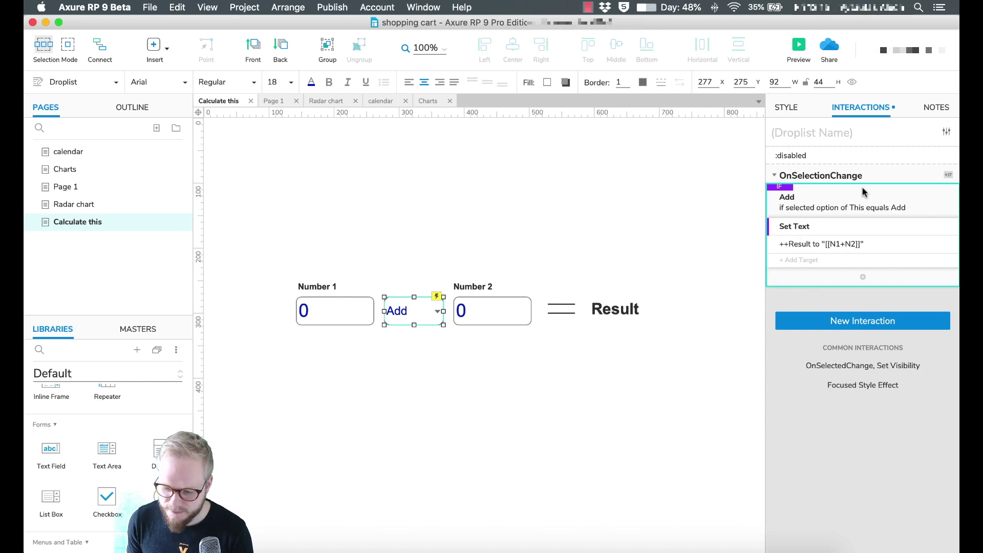
{"action": "key", "text": "super+d"}
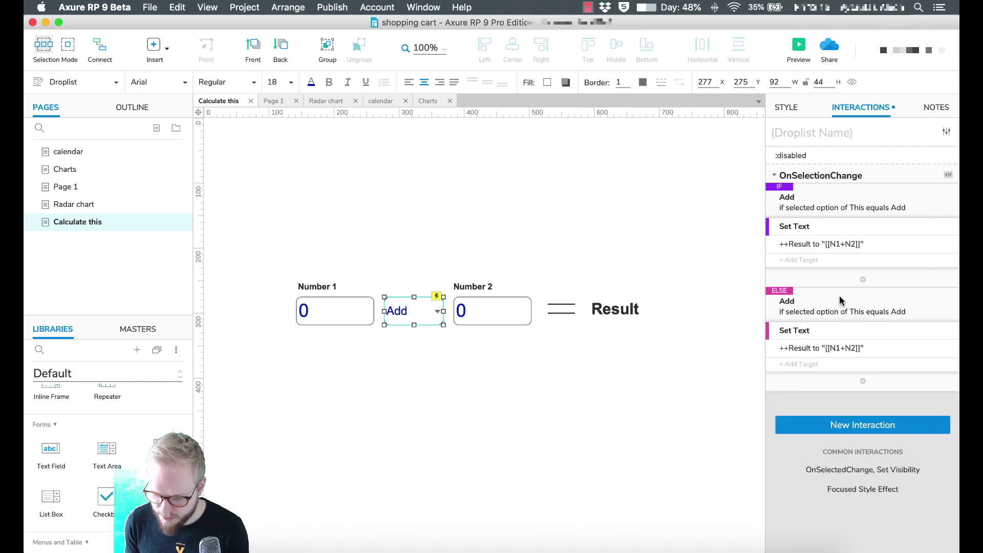
{"action": "left_click", "coordinate": [796, 296]}
{"action": "right_click", "coordinate": [788, 297]}
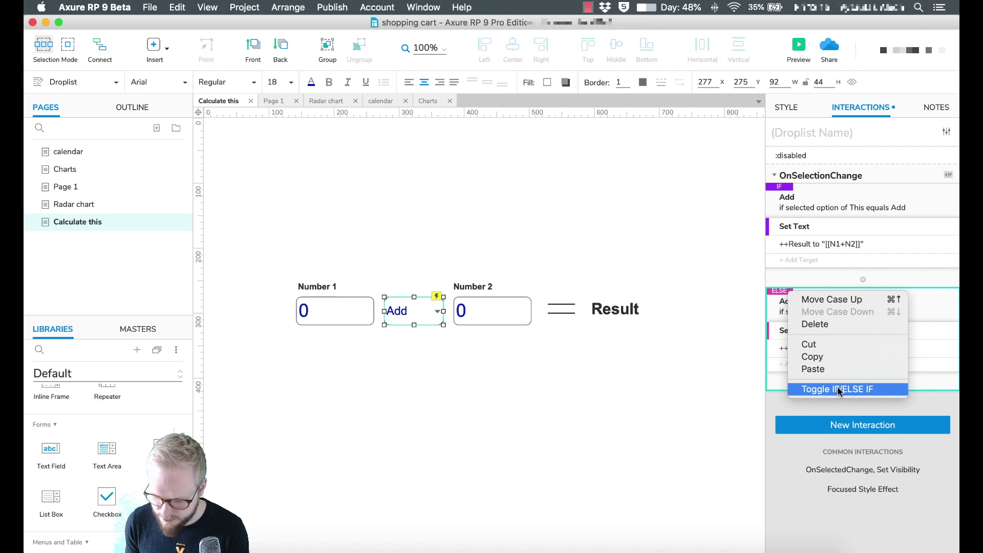
{"action": "left_click", "coordinate": [838, 388]}
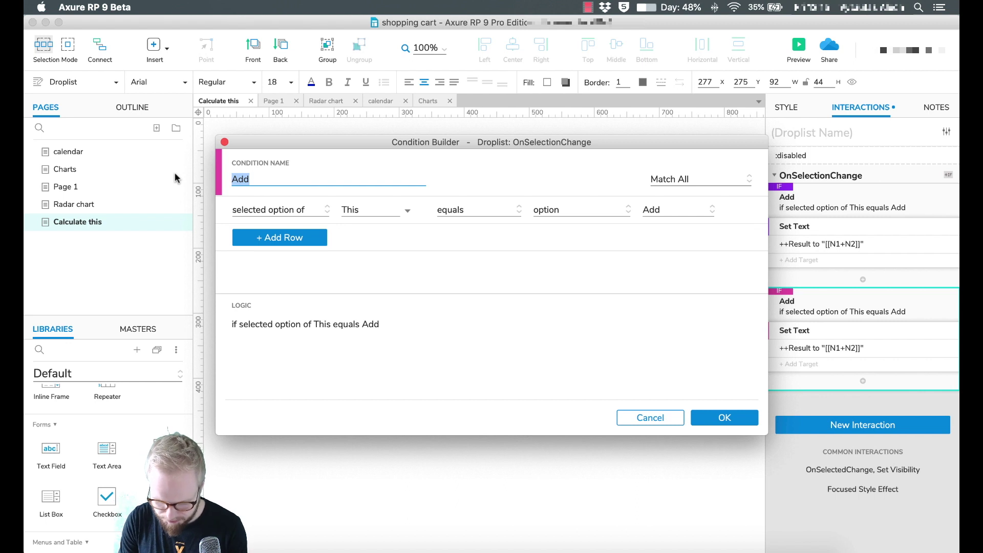
{"action": "type", "text": "Deduct"}
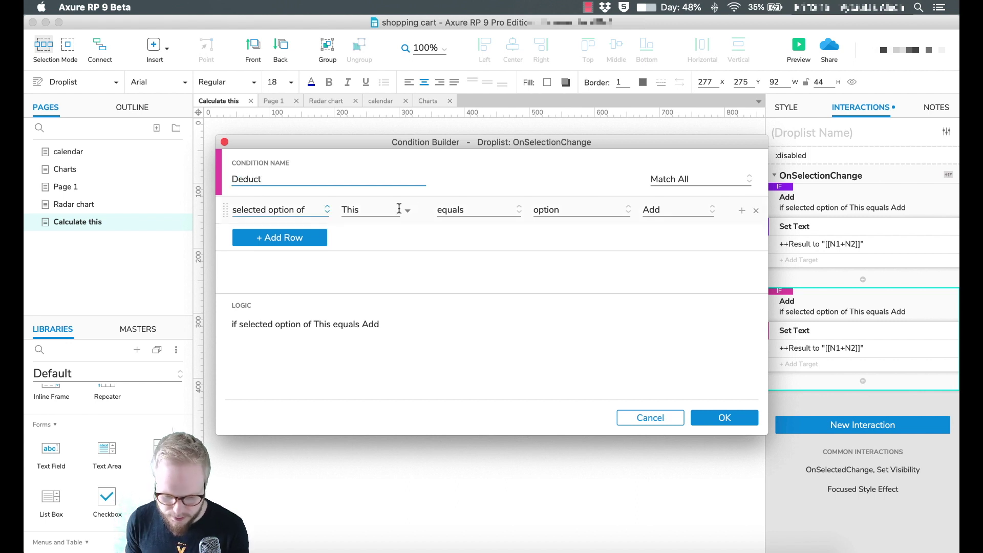
{"action": "left_click", "coordinate": [646, 214]}
{"action": "left_click", "coordinate": [666, 246]}
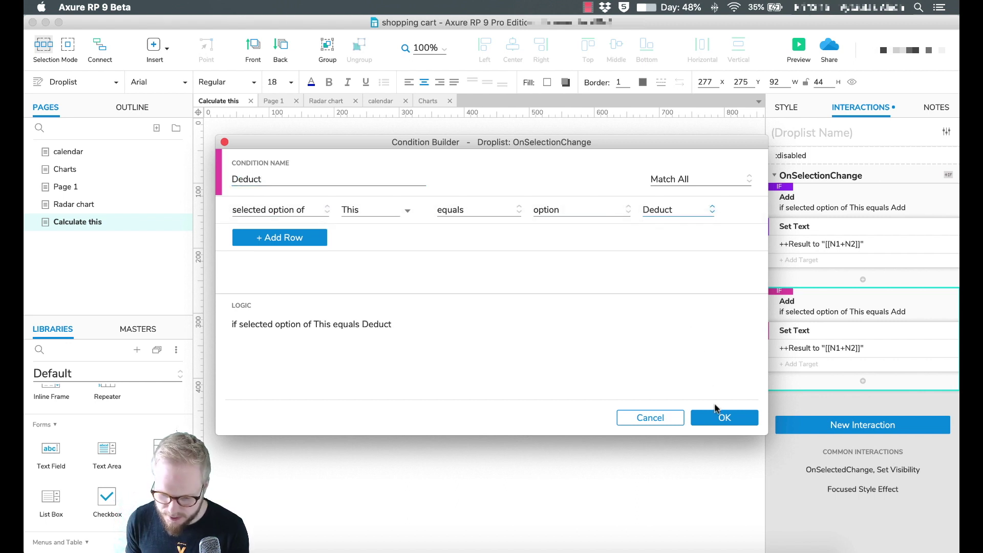
{"action": "left_click", "coordinate": [733, 412]}
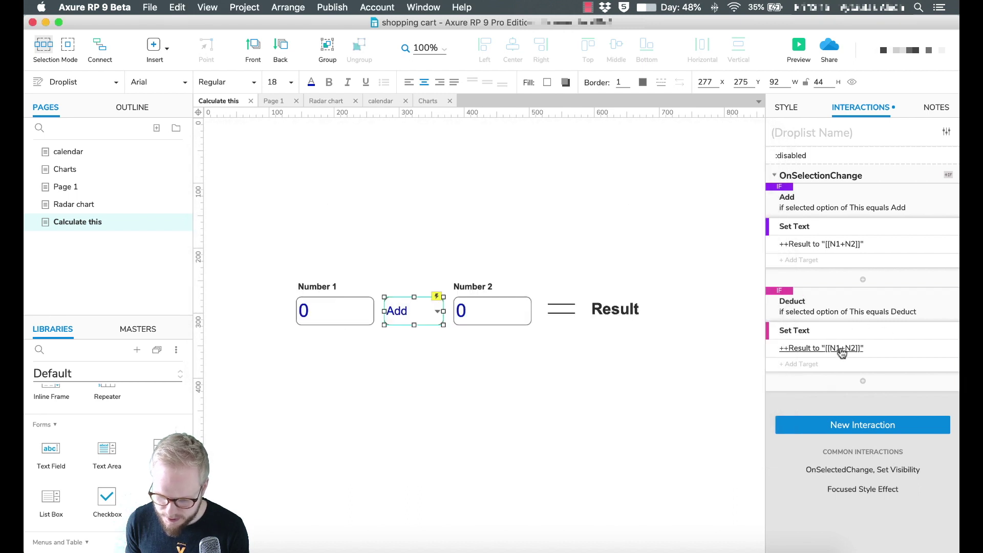
Change the Deduct case's Set Text value to [[N1-N2]], then duplicate the Deduct case.
{"action": "left_click", "coordinate": [845, 349]}
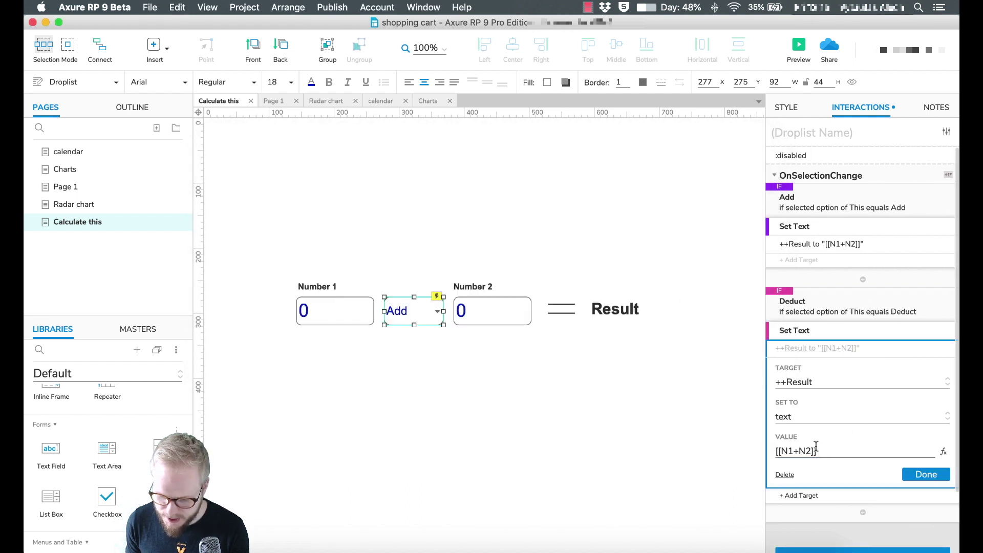
{"action": "key", "text": "BackSpace"}
{"action": "type", "text": "-"}
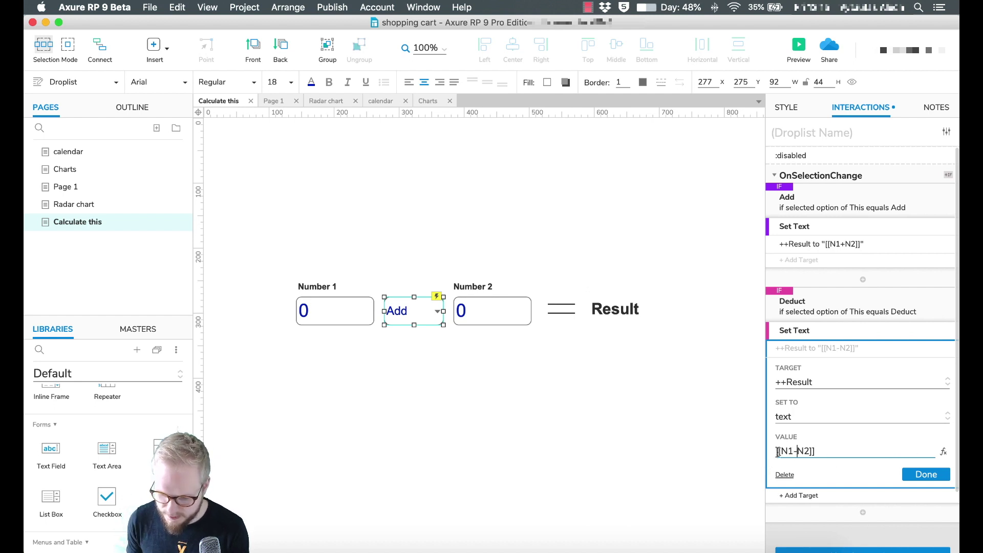
{"action": "left_click", "coordinate": [921, 475]}
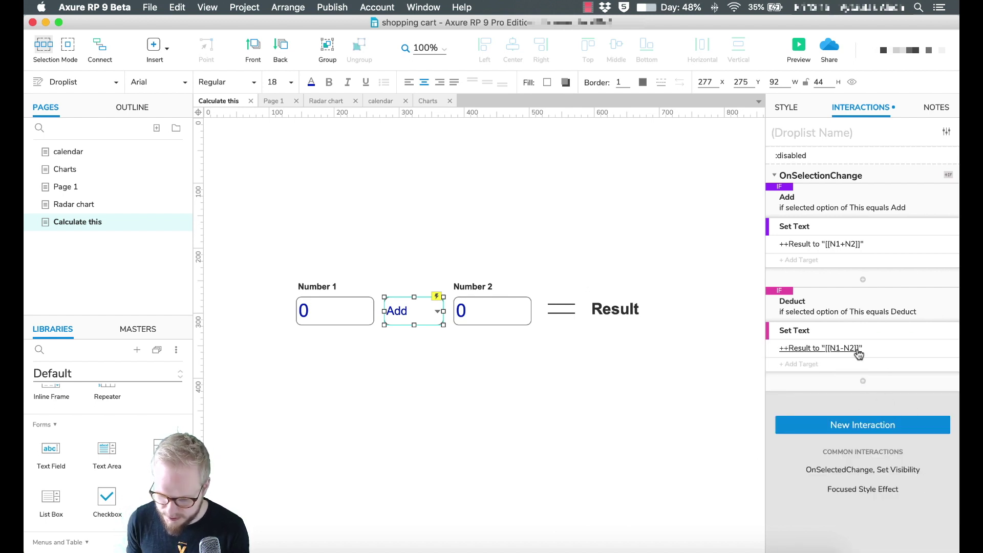
{"action": "left_click", "coordinate": [852, 307]}
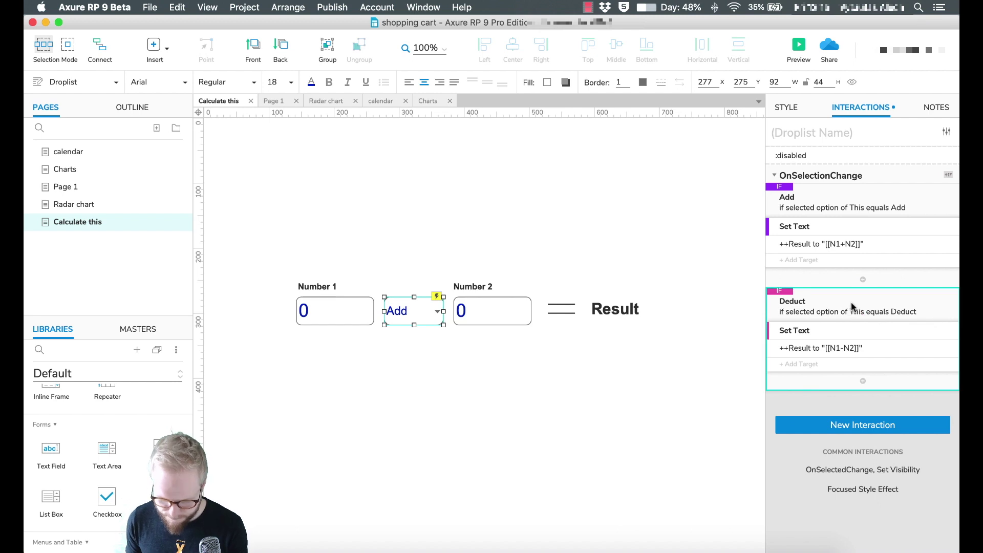
{"action": "key", "text": "super+d"}
Rename the copied case to Multiply, checking that the selected option equals Multiply.
{"action": "scroll", "coordinate": [834, 361], "scroll_direction": "down", "scroll_amount": 2}
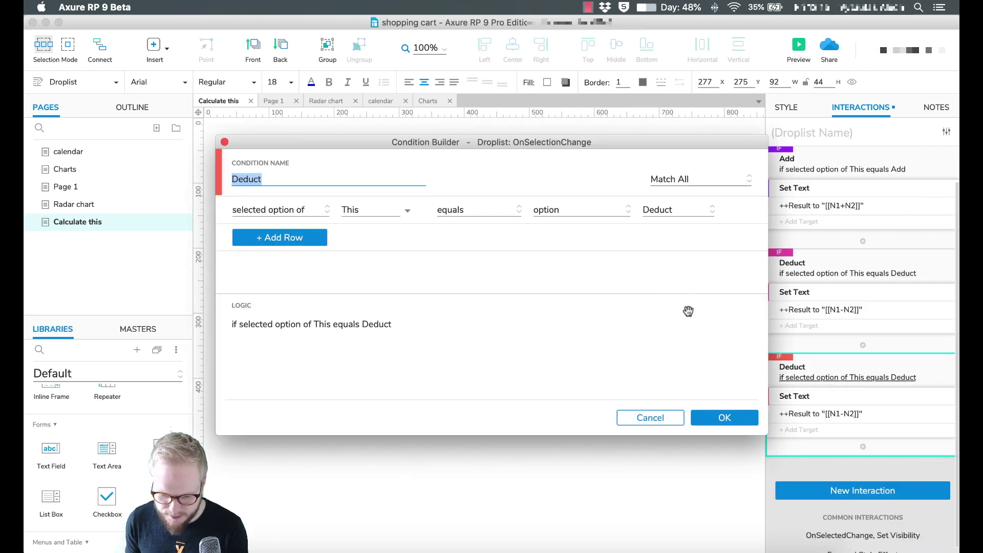
{"action": "type", "text": "Mult"}
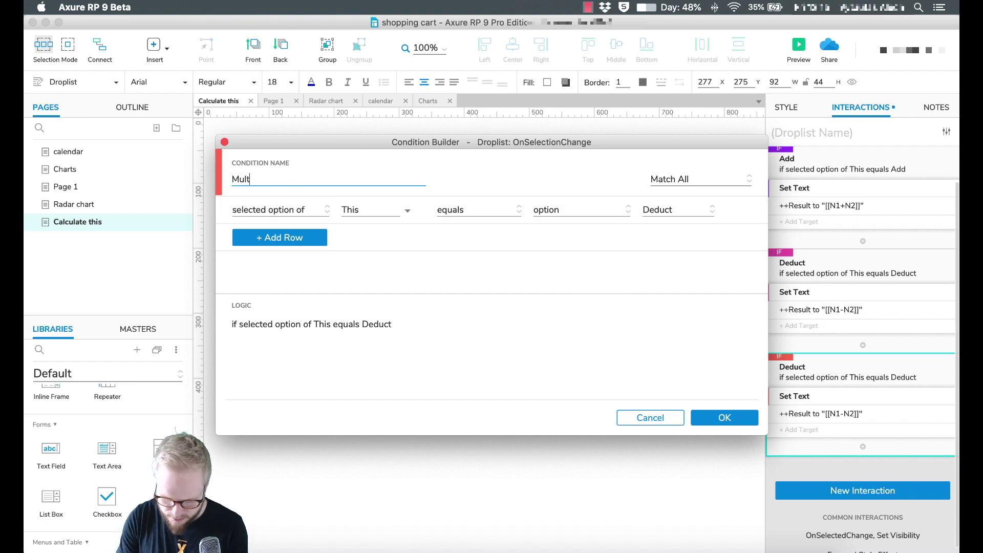
{"action": "type", "text": "iply"}
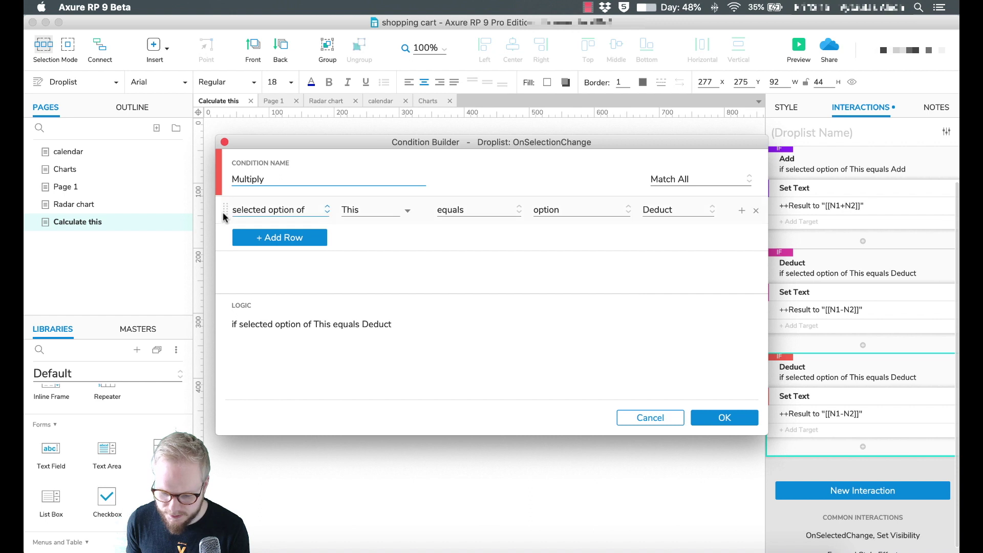
{"action": "left_click", "coordinate": [676, 209]}
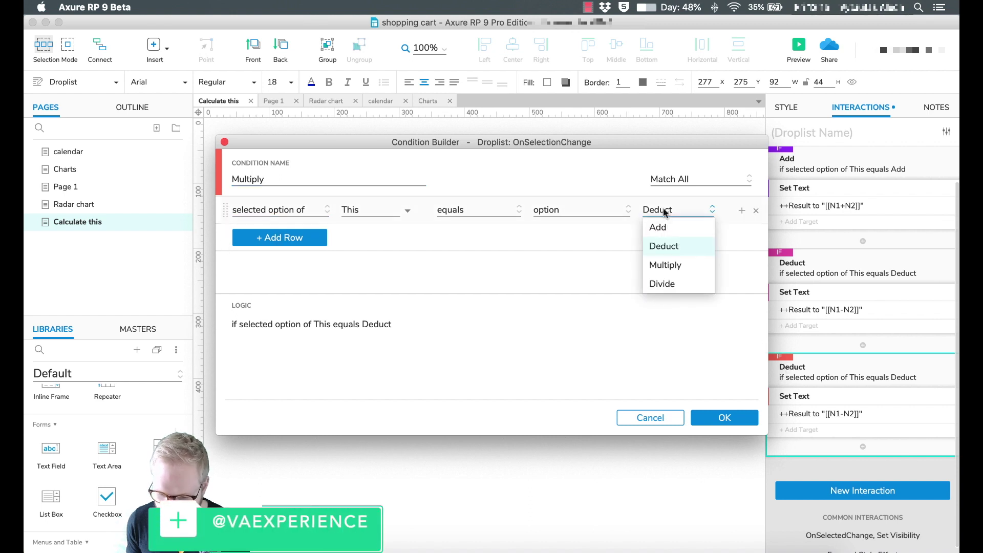
{"action": "left_click", "coordinate": [661, 263]}
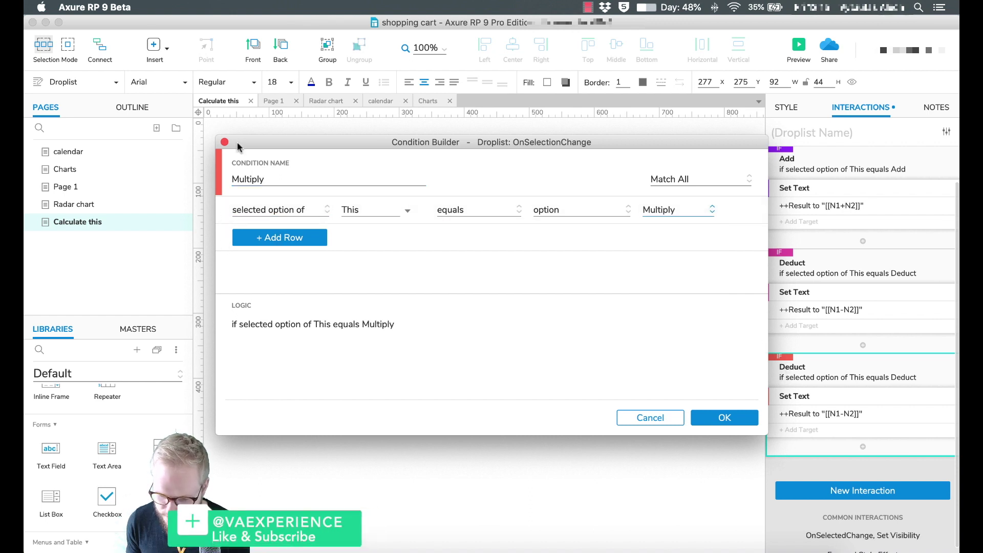
{"action": "left_click", "coordinate": [724, 417]}
Change the Multiply case's Set Text value to [[N1*N2]].
{"action": "left_click", "coordinate": [842, 414]}
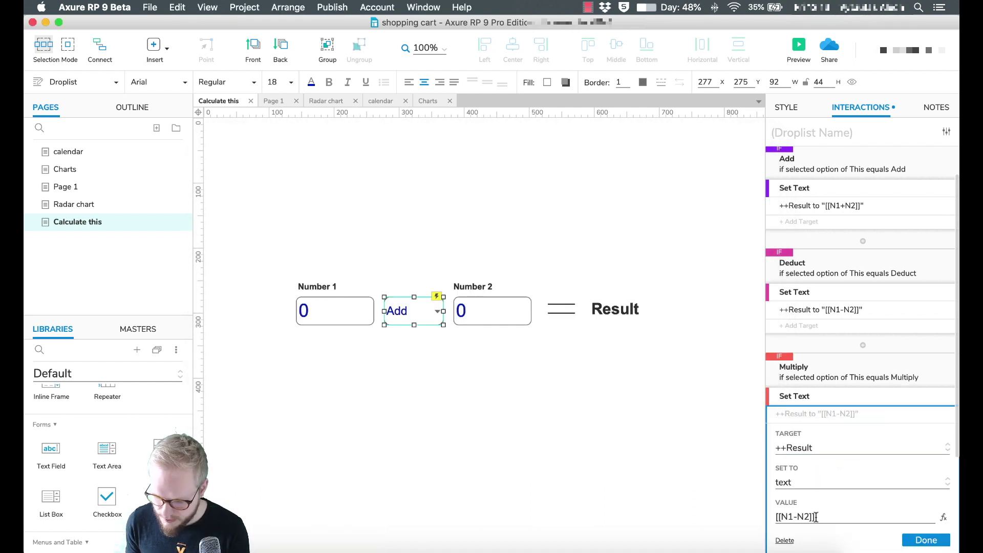
{"action": "left_click", "coordinate": [798, 517]}
{"action": "key", "text": "BackSpace"}
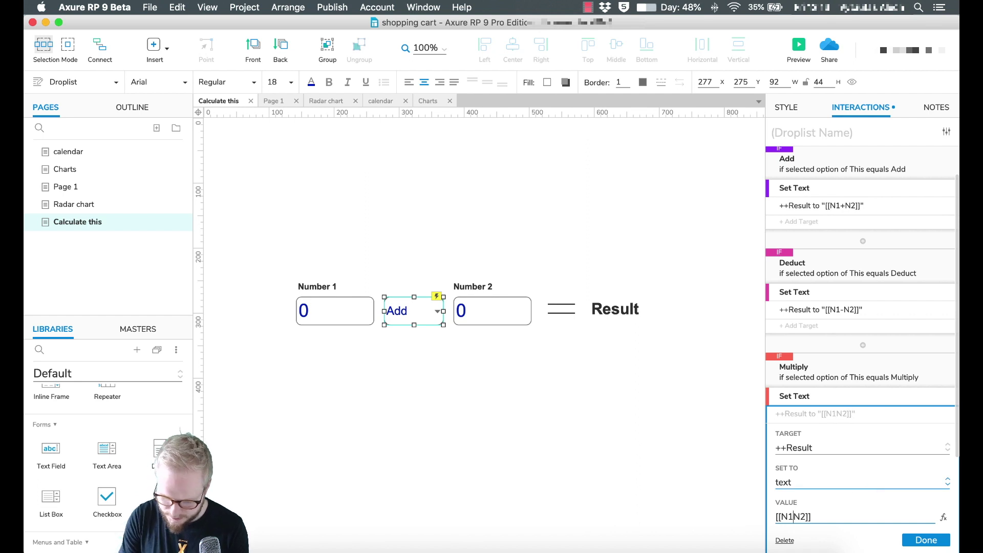
{"action": "type", "text": "*"}
{"action": "left_click", "coordinate": [924, 538]}
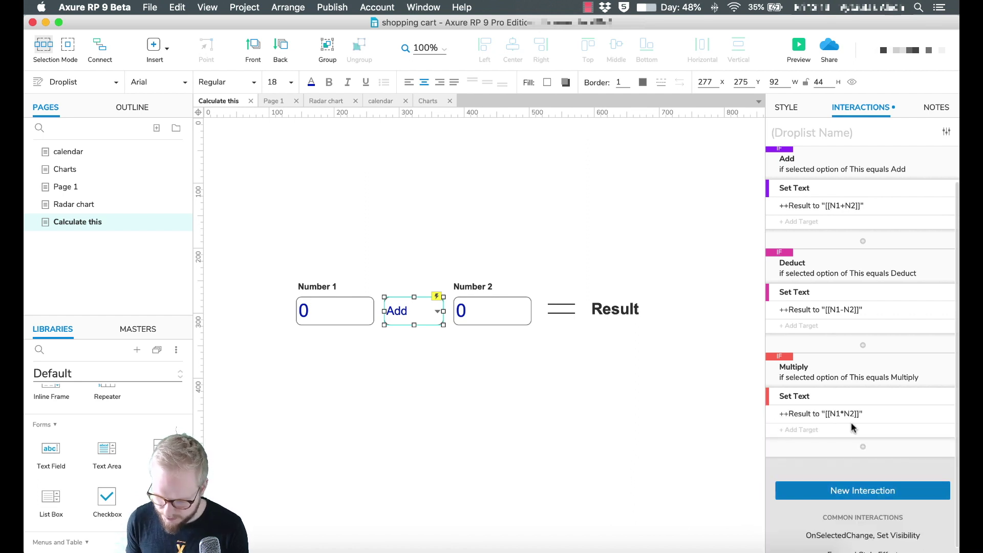
{"action": "scroll", "coordinate": [852, 427], "scroll_direction": "down", "scroll_amount": 1}
{"action": "left_click", "coordinate": [873, 352]}
Copy and paste the Multiply case to make a new duplicate case.
{"action": "key", "text": "super+c"}
{"action": "key", "text": "super+v"}
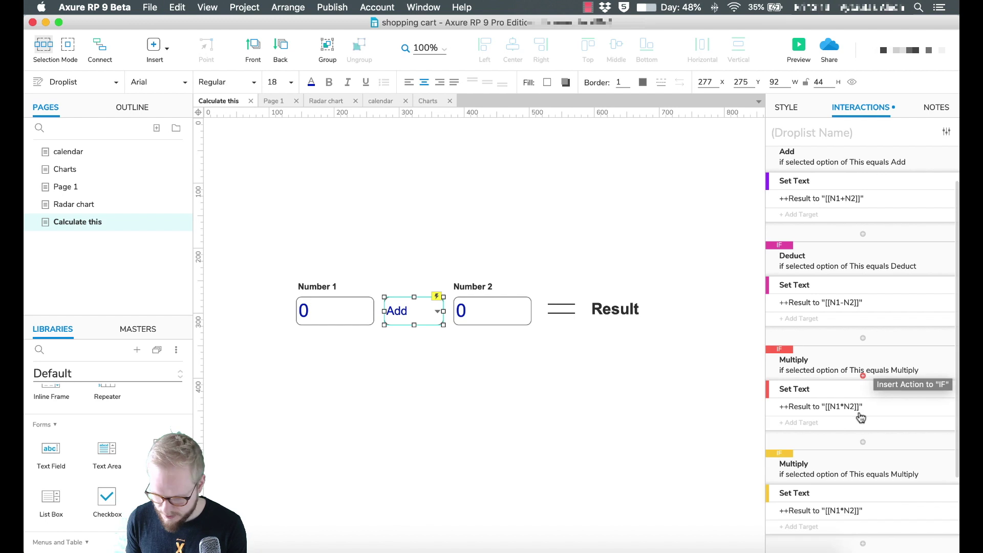
{"action": "scroll", "coordinate": [861, 417], "scroll_direction": "down", "scroll_amount": 3}
{"action": "left_click", "coordinate": [846, 431]}
{"action": "double_click", "coordinate": [811, 439]}
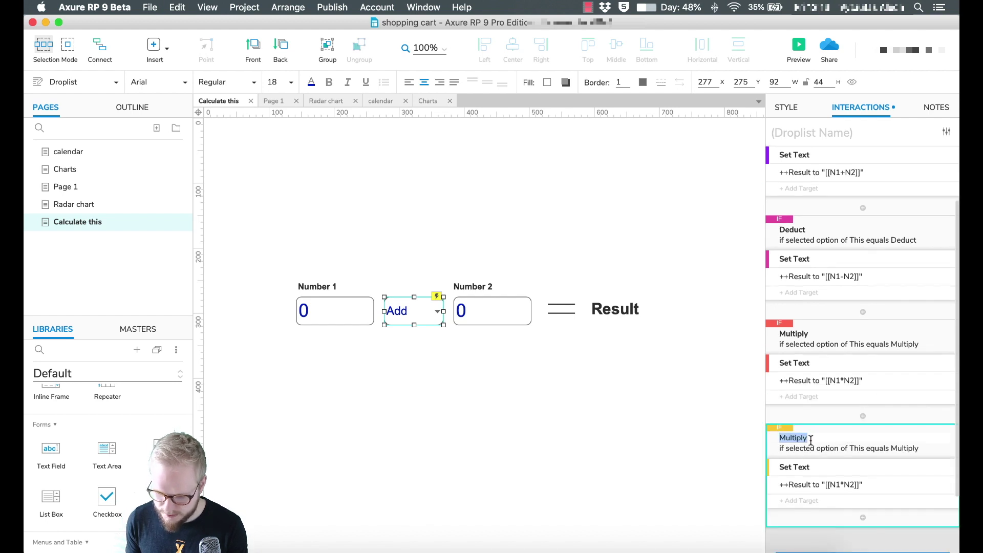
{"action": "left_click", "coordinate": [717, 428]}
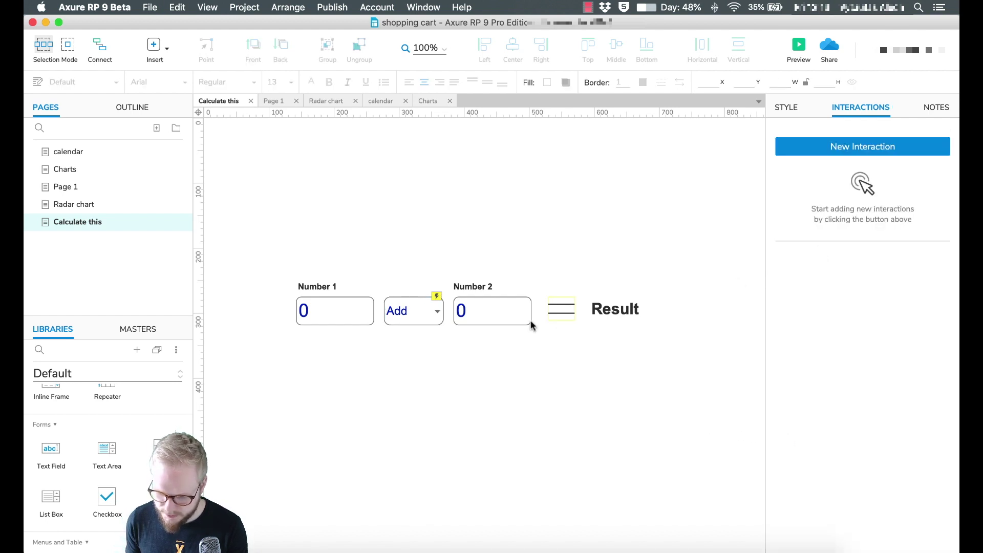
{"action": "left_click", "coordinate": [407, 311]}
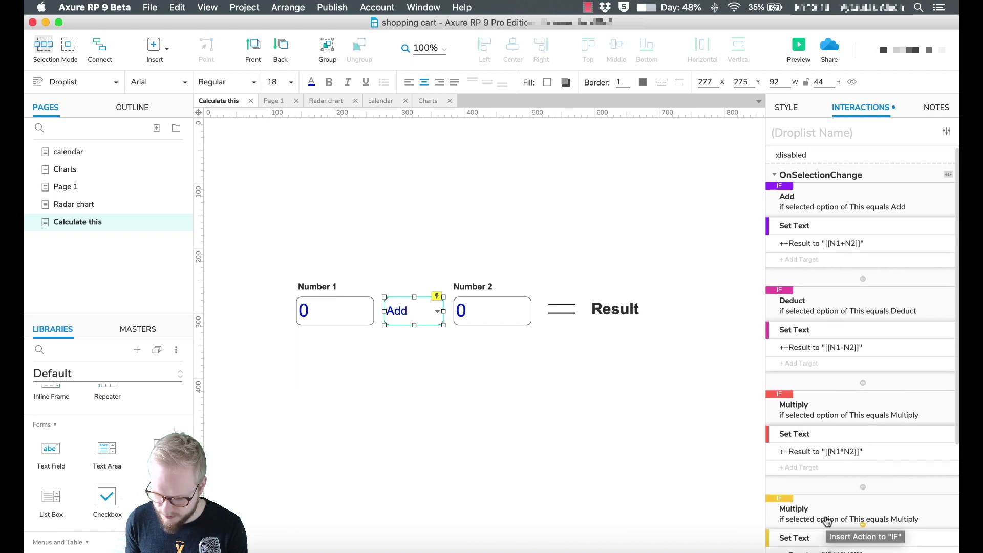
{"action": "scroll", "coordinate": [827, 521], "scroll_direction": "down", "scroll_amount": 5}
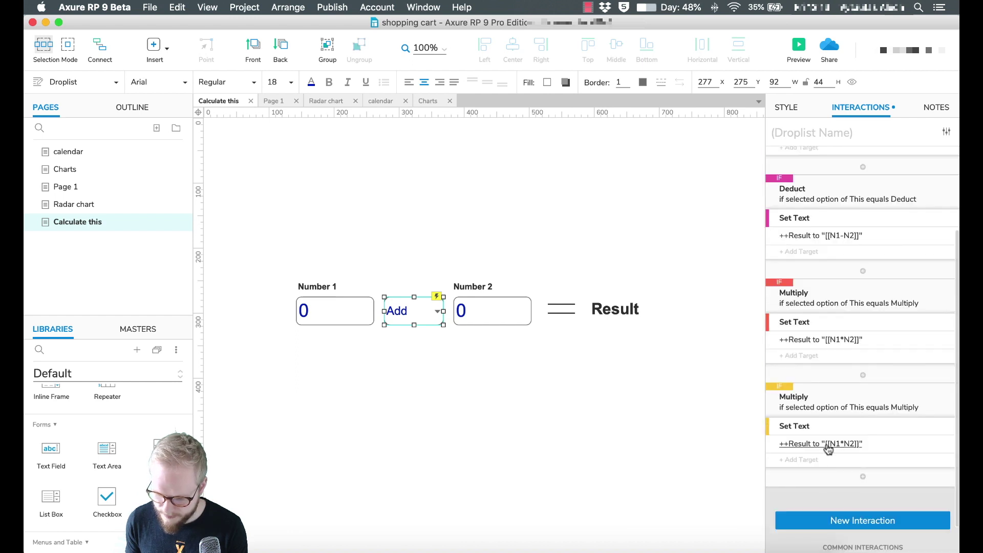
Set the duplicate case's condition to 'selected option equals Divide'.
{"action": "left_click", "coordinate": [844, 407]}
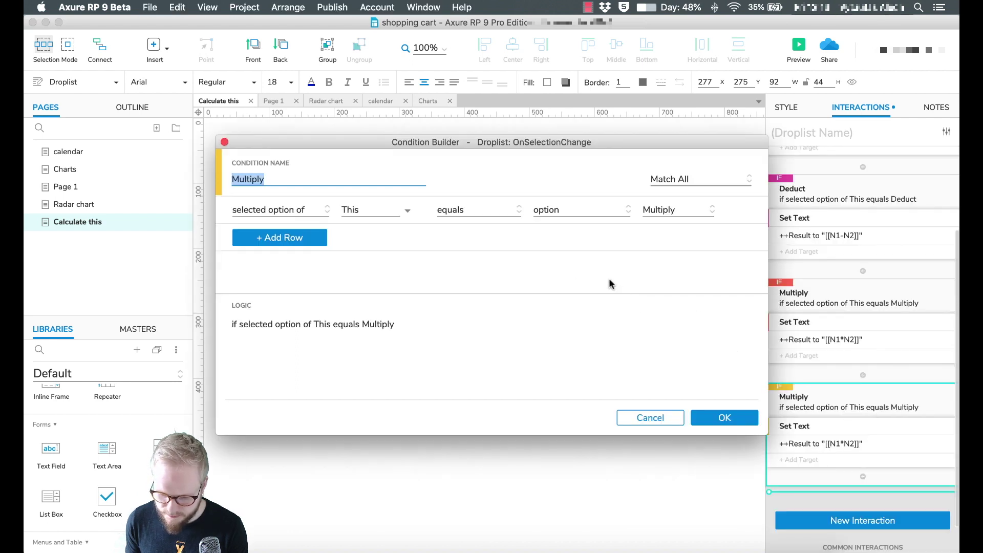
{"action": "left_click", "coordinate": [681, 209]}
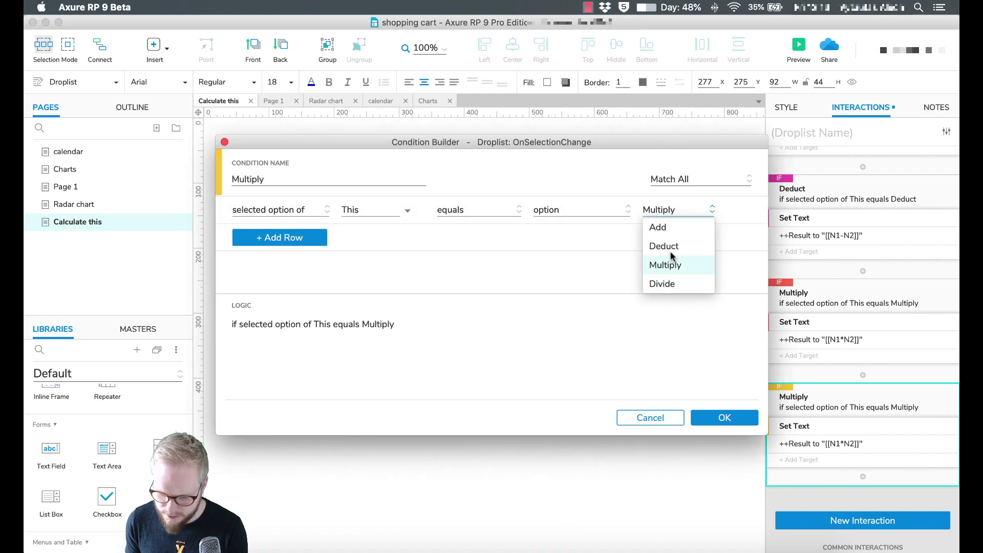
{"action": "left_click", "coordinate": [663, 282]}
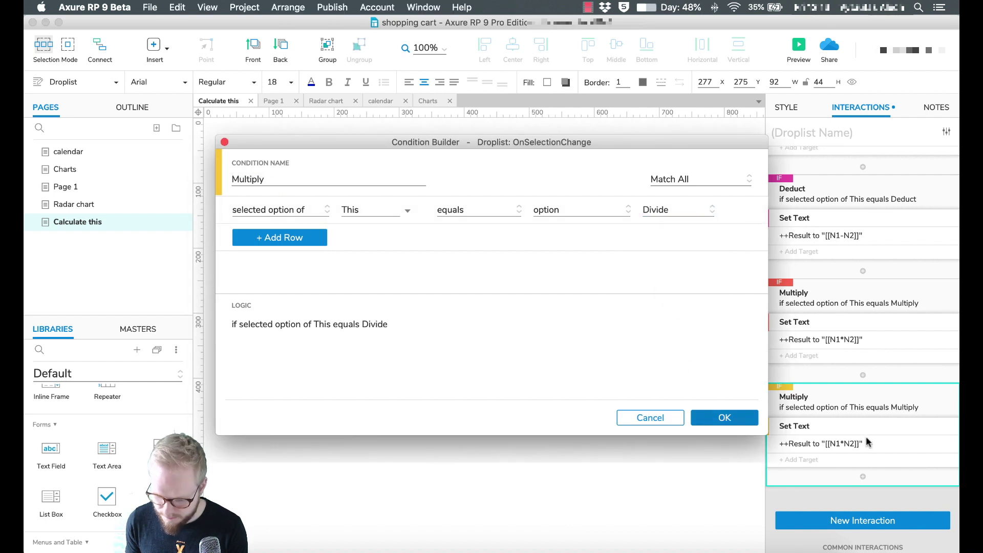
{"action": "key", "text": "Return"}
Rename the case to Divide and change its Set Text value to [[N1/N2]].
{"action": "left_click", "coordinate": [840, 446]}
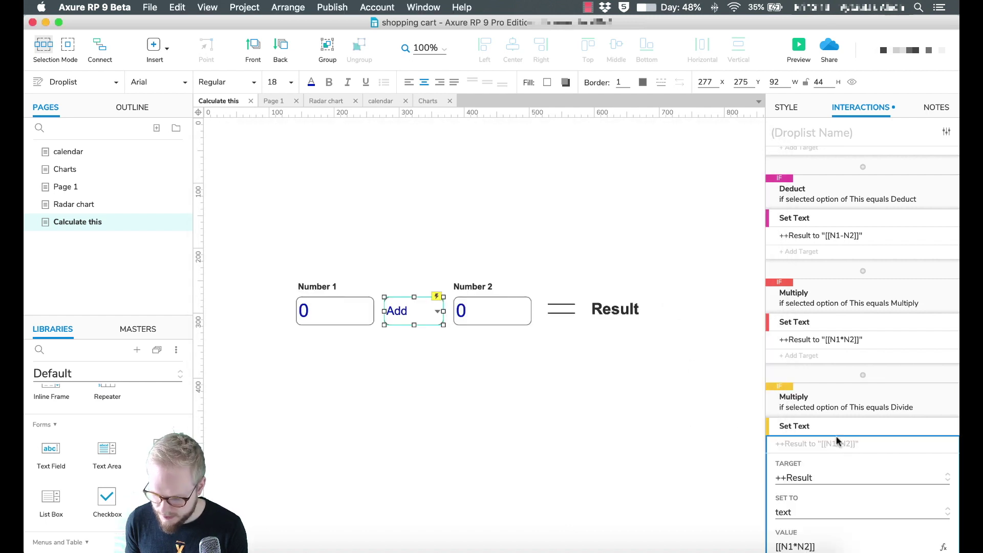
{"action": "double_click", "coordinate": [799, 397]}
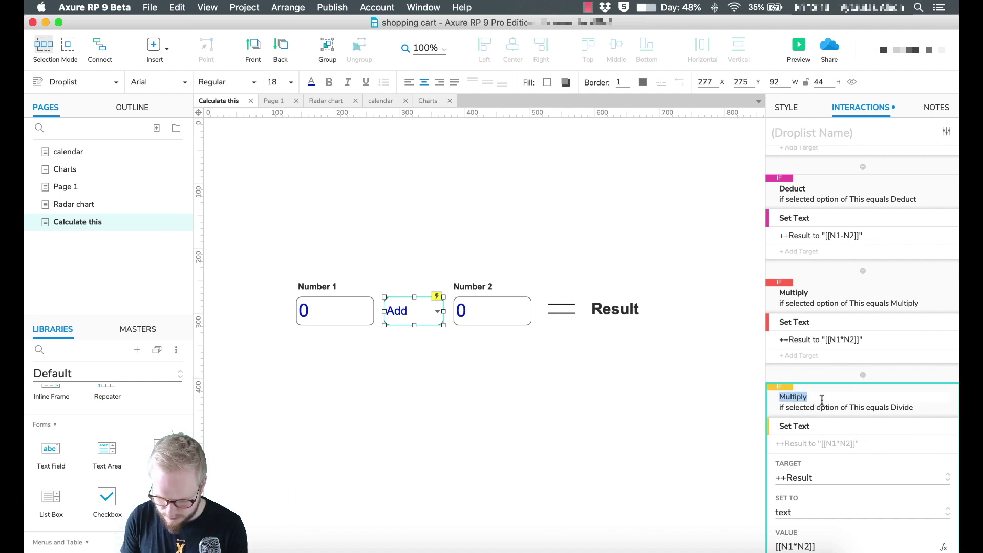
{"action": "type", "text": "Divide"}
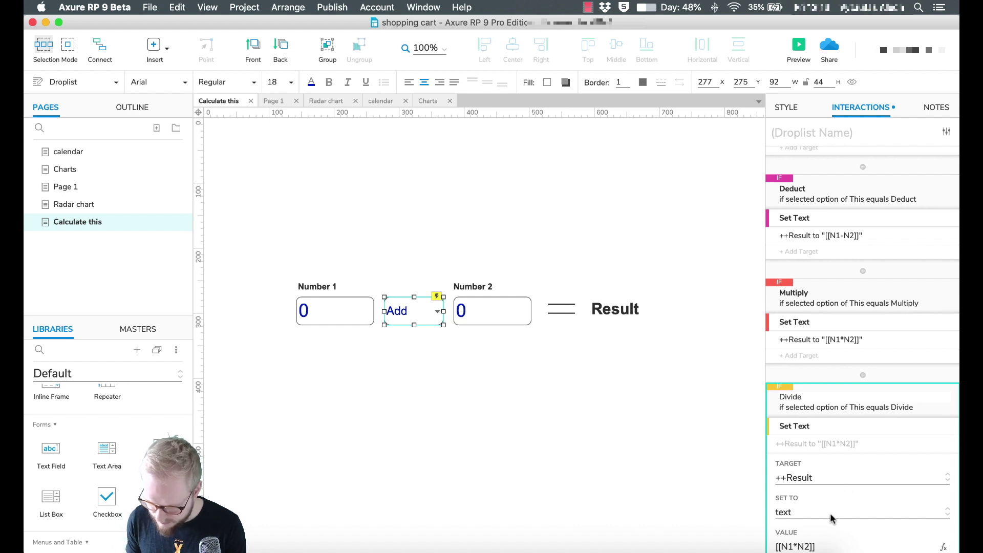
{"action": "left_click", "coordinate": [797, 543]}
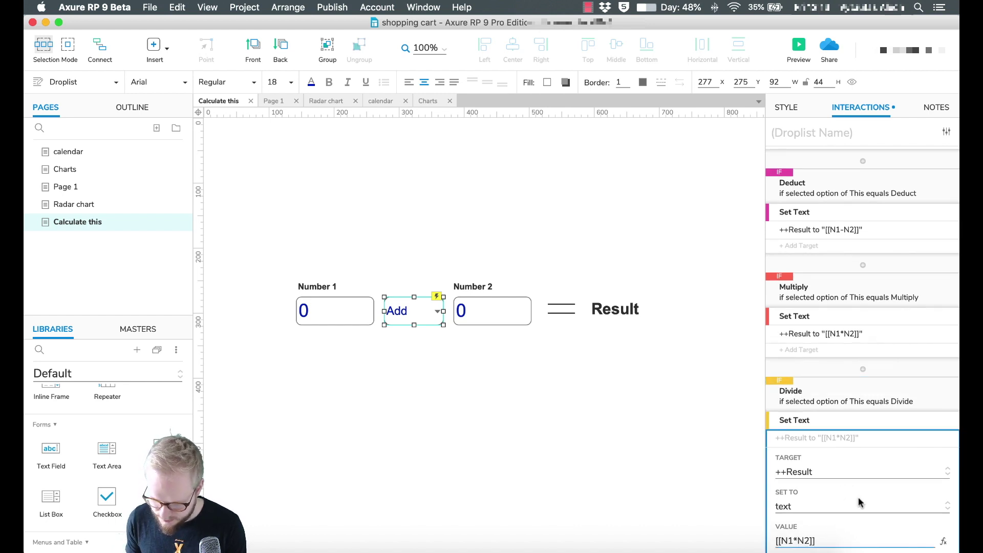
{"action": "key", "text": "BackSpace"}
{"action": "type", "text": "/"}
{"action": "left_click", "coordinate": [719, 399]}
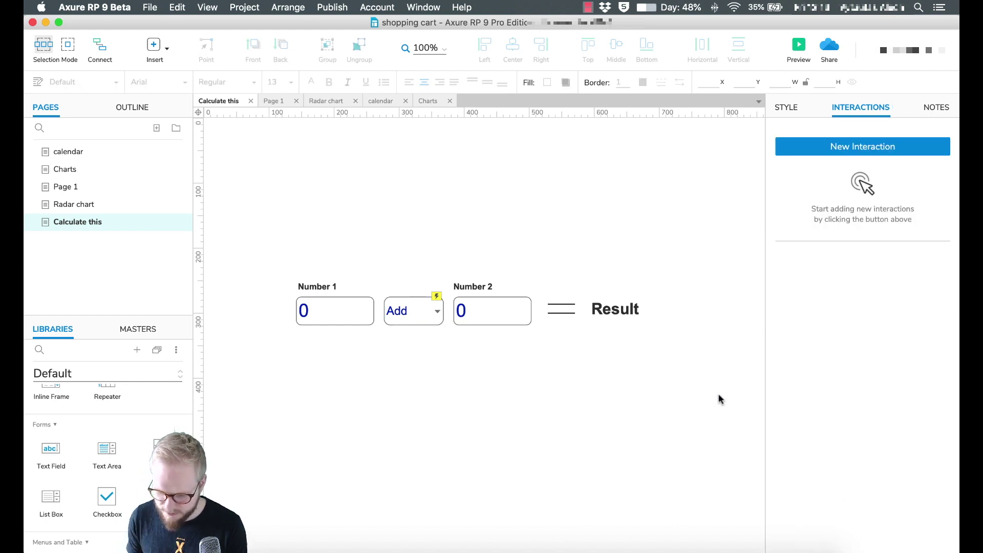
Review the droplist's four cases and save the prototype file.
{"action": "left_click", "coordinate": [404, 309]}
{"action": "scroll", "coordinate": [843, 398], "scroll_direction": "down", "scroll_amount": 2}
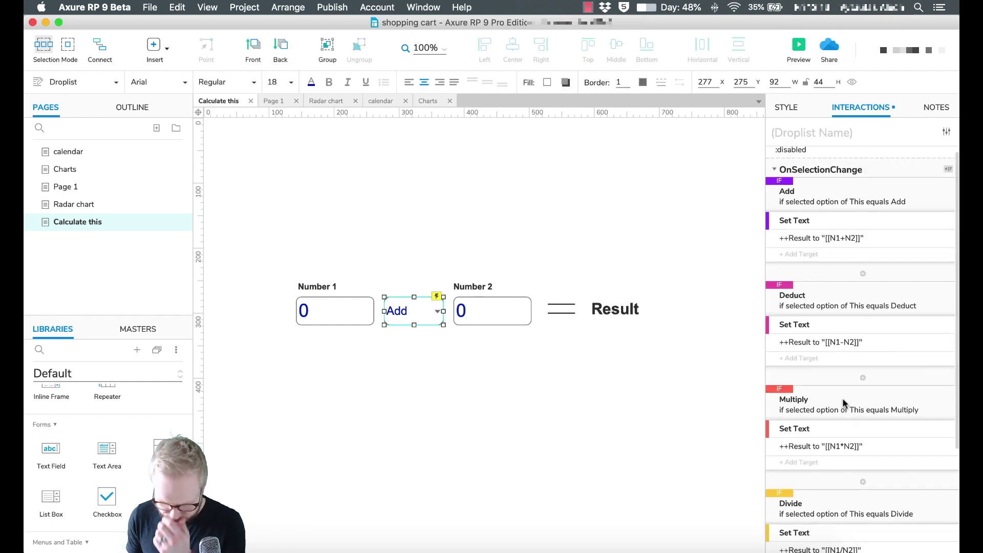
{"action": "scroll", "coordinate": [848, 246], "scroll_direction": "up", "scroll_amount": 2}
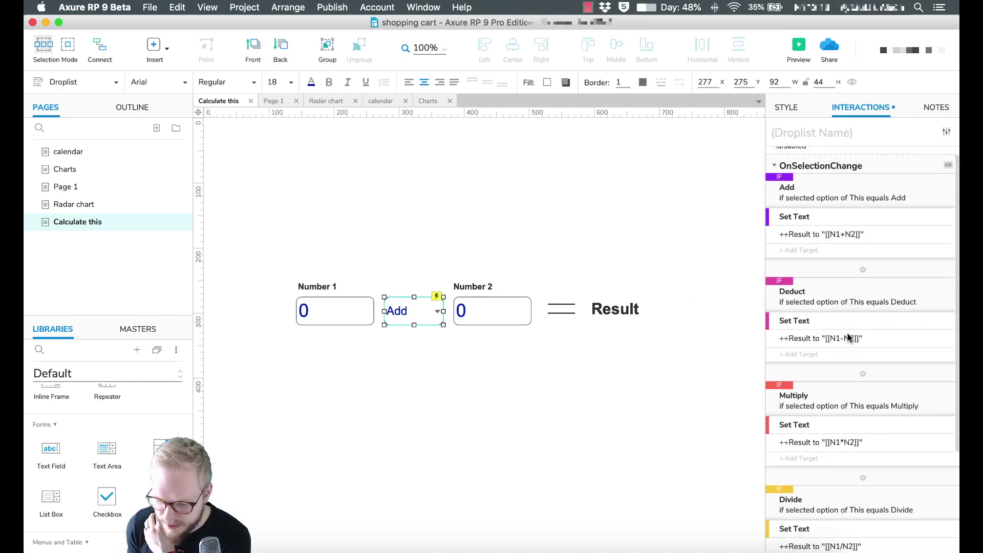
{"action": "left_click", "coordinate": [623, 244]}
{"action": "key", "text": "super+s"}
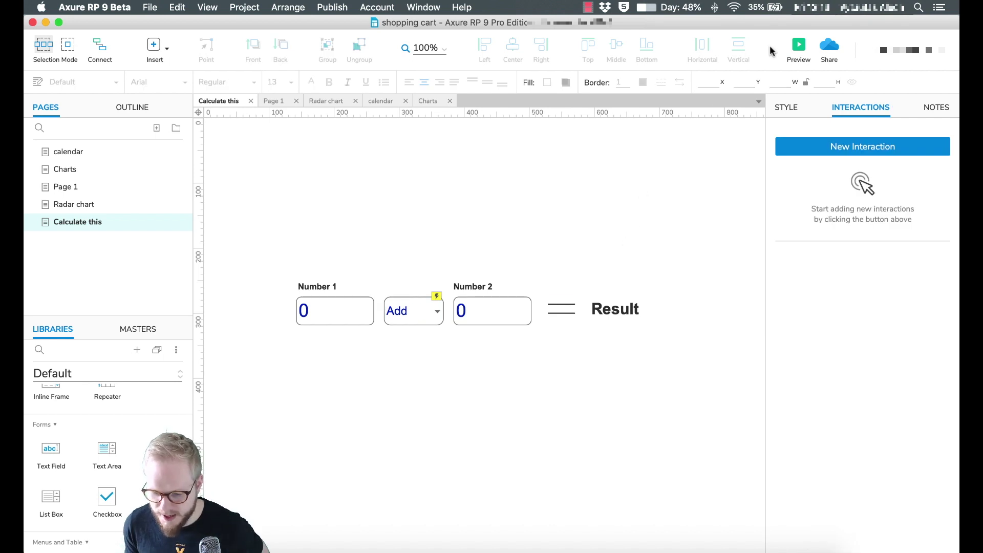
Preview the calculator in Chrome and switch the operation to Deduct, then Multiply.
{"action": "left_click", "coordinate": [799, 46]}
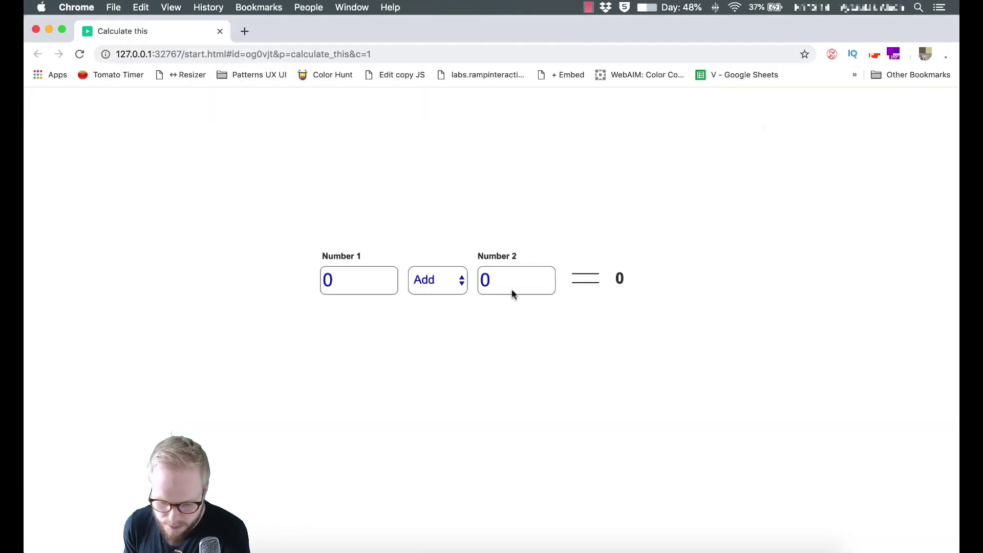
{"action": "left_click", "coordinate": [450, 289]}
{"action": "left_click", "coordinate": [449, 297]}
{"action": "left_click", "coordinate": [450, 285]}
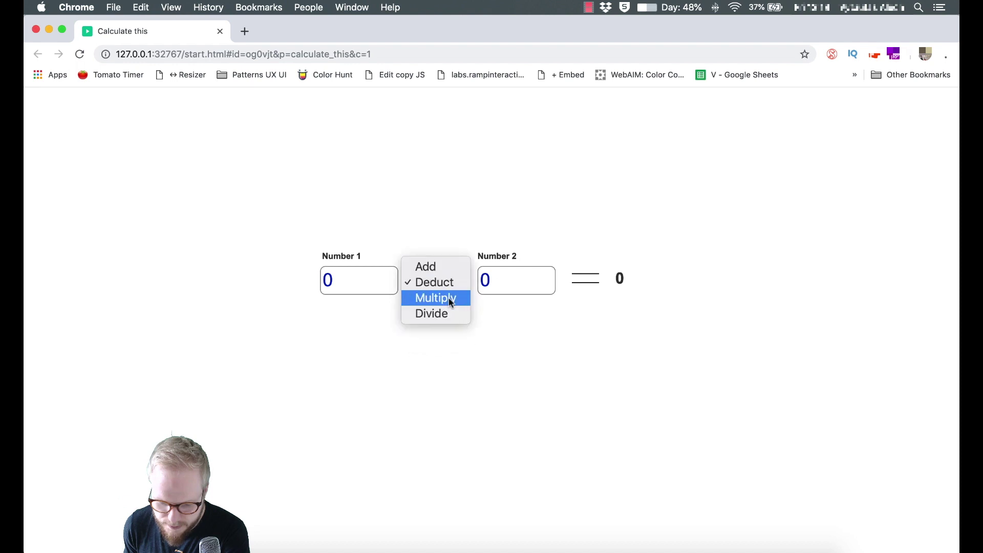
{"action": "key", "text": "Return"}
Enter 1 and 7, then cycle Add, Deduct, Multiply, Divide, getting 8, -6 and 0.14285714285714285.
{"action": "left_click_drag", "start_coordinate": [360, 280], "coordinate": [310, 288]}
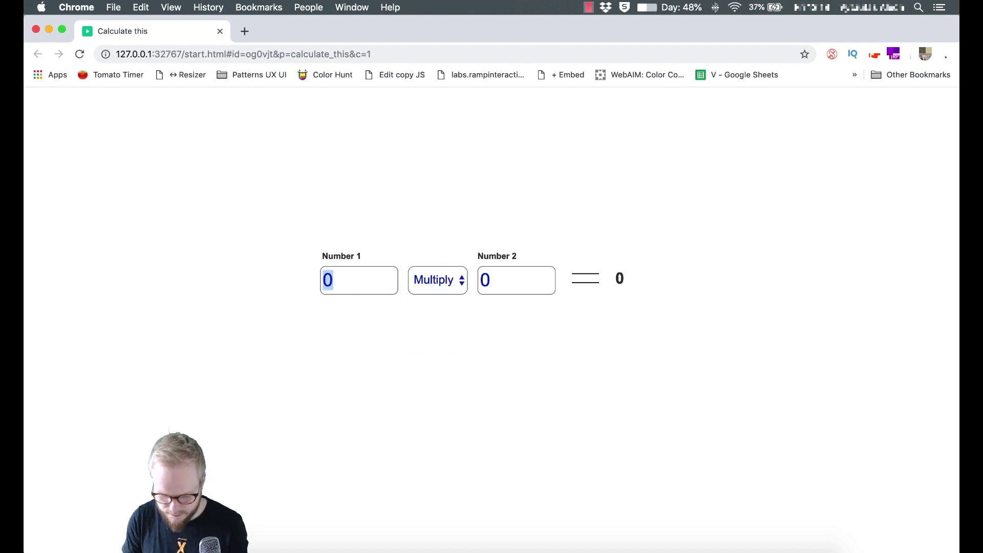
{"action": "type", "text": "1"}
{"action": "key", "text": "Tab"}
{"action": "type", "text": "7"}
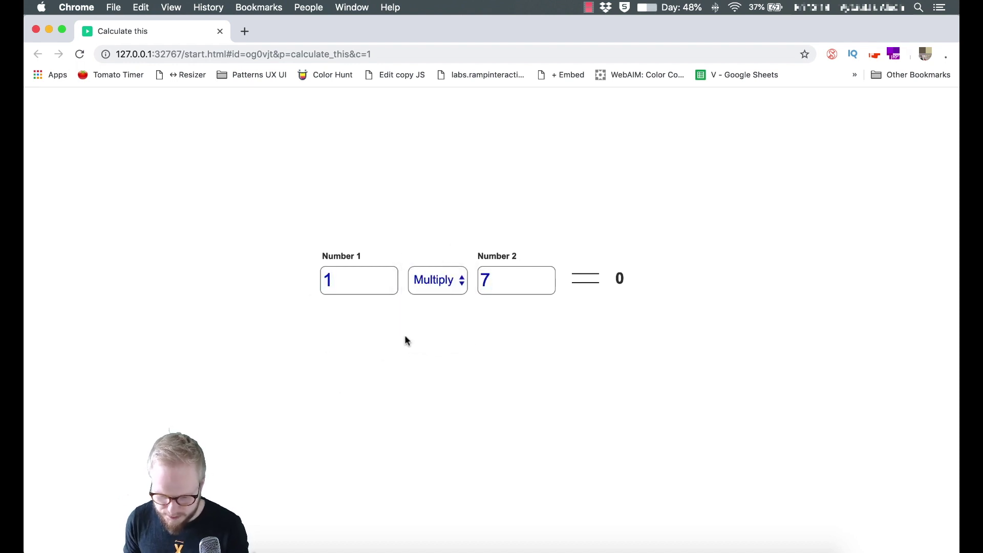
{"action": "left_click", "coordinate": [441, 282]}
{"action": "left_click", "coordinate": [442, 249]}
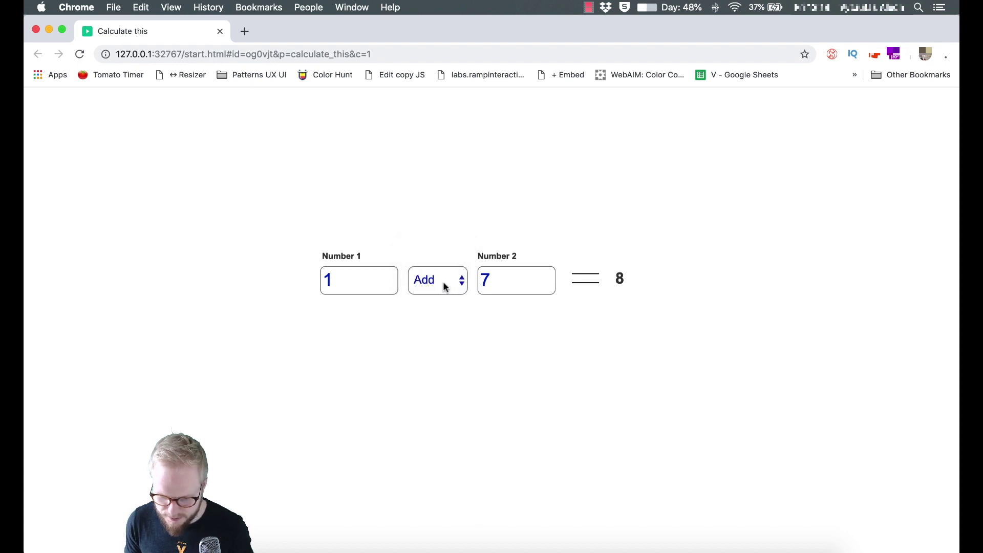
{"action": "left_click", "coordinate": [443, 284]}
{"action": "left_click", "coordinate": [434, 296]}
{"action": "left_click", "coordinate": [444, 281]}
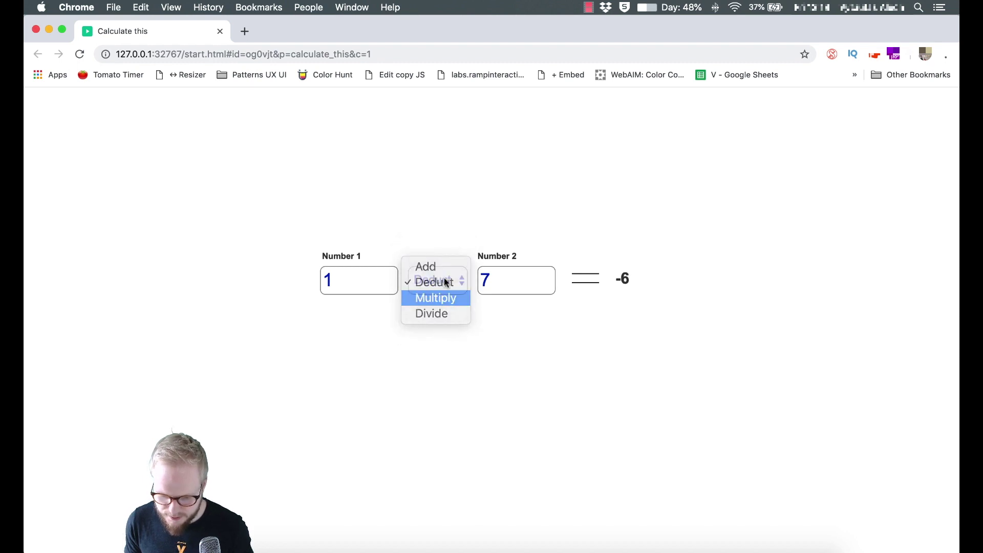
{"action": "left_click", "coordinate": [444, 297]}
{"action": "left_click", "coordinate": [446, 291]}
{"action": "left_click", "coordinate": [445, 301]}
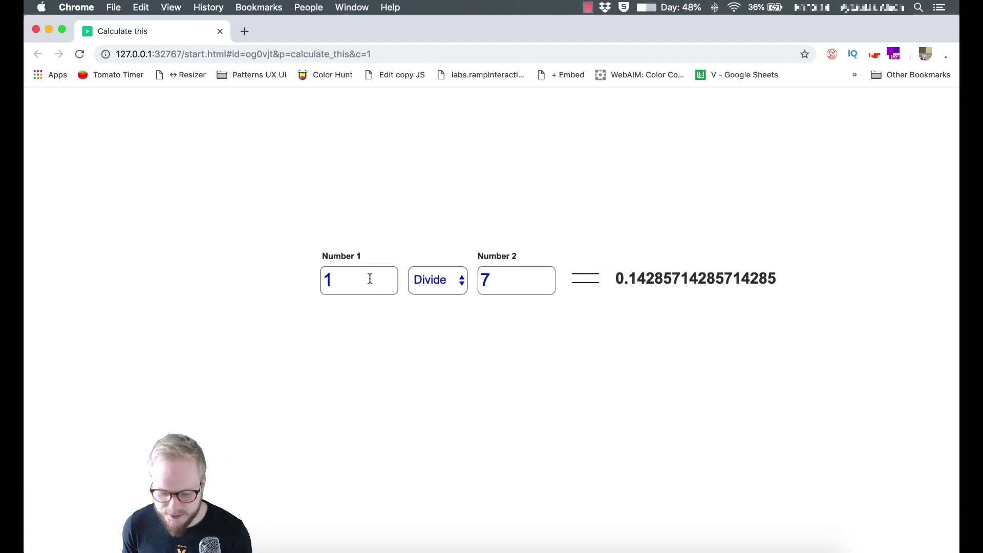
Change Number 1 to 8, see Result stay unchanged, and close the preview.
{"action": "double_click", "coordinate": [320, 281]}
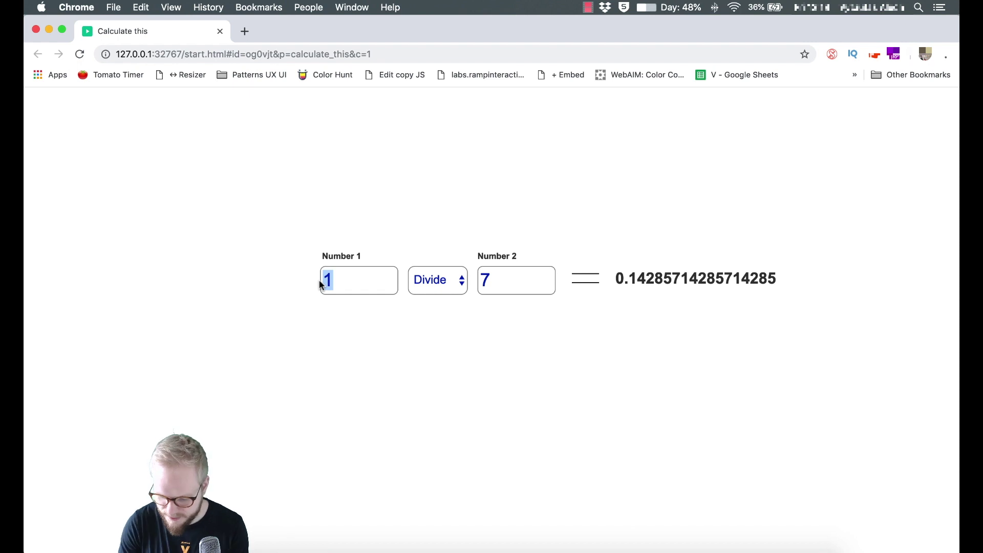
{"action": "type", "text": "8"}
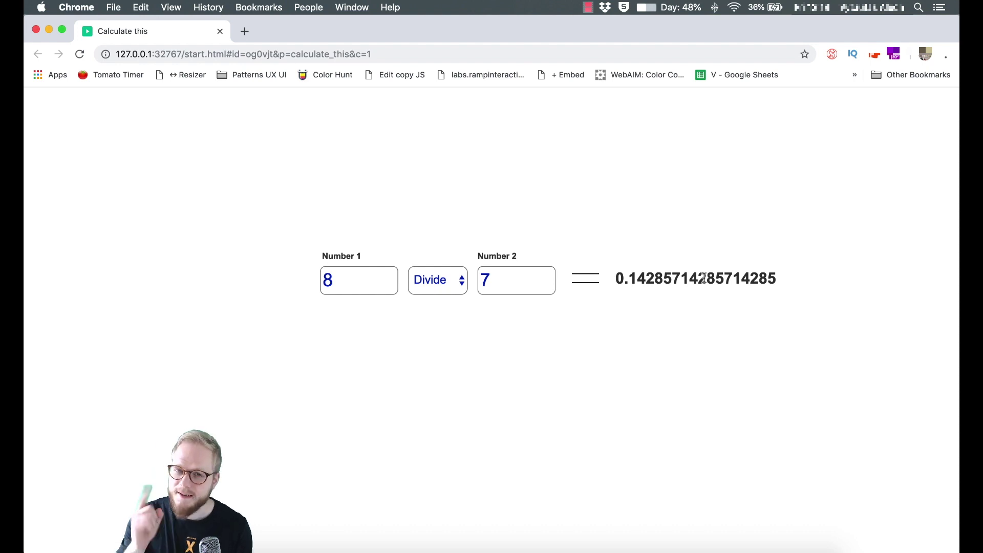
{"action": "left_click", "coordinate": [219, 32]}
Paste the droplist's Add/Deduct/Multiply/Divide cases into Number 2's OnTextChange event.
{"action": "left_click", "coordinate": [392, 310]}
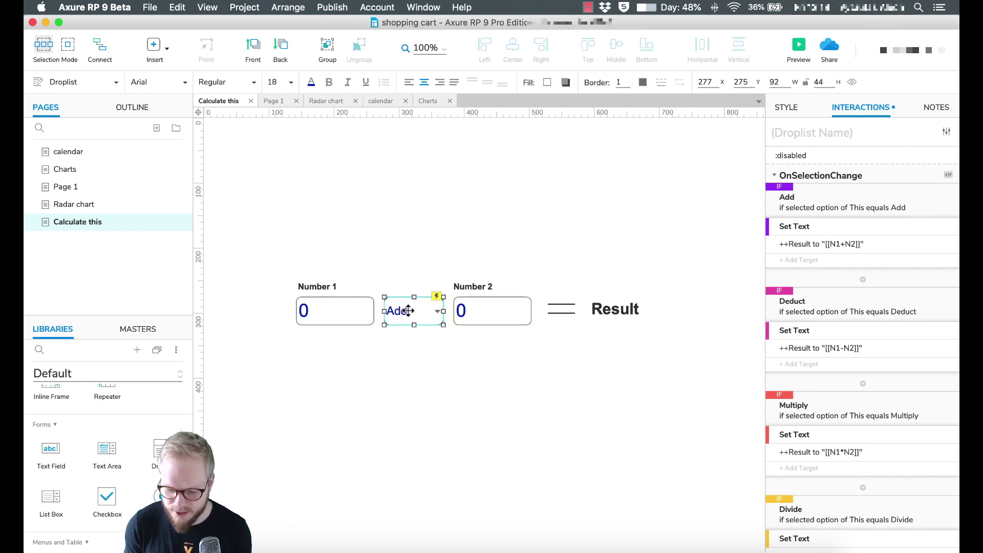
{"action": "left_click", "coordinate": [494, 310]}
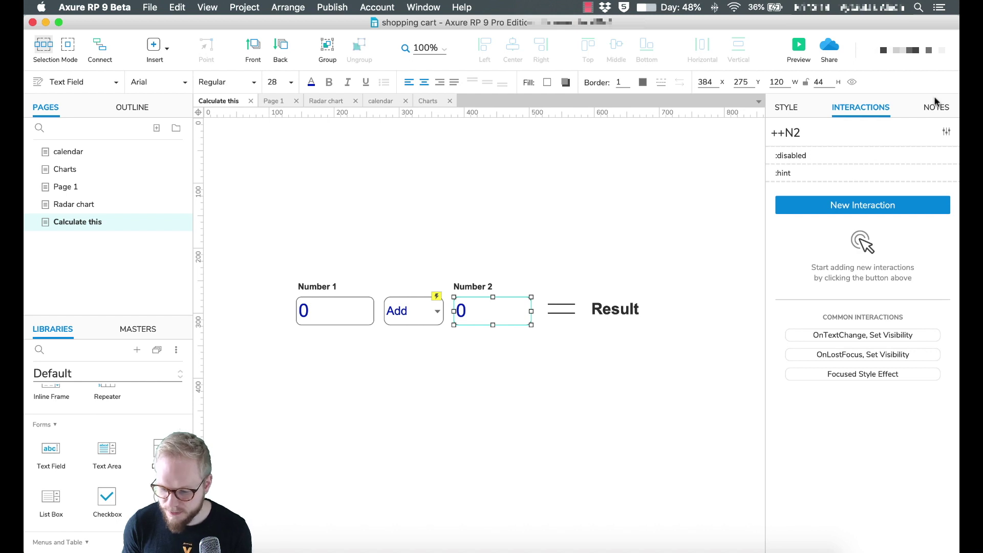
{"action": "left_click", "coordinate": [860, 207]}
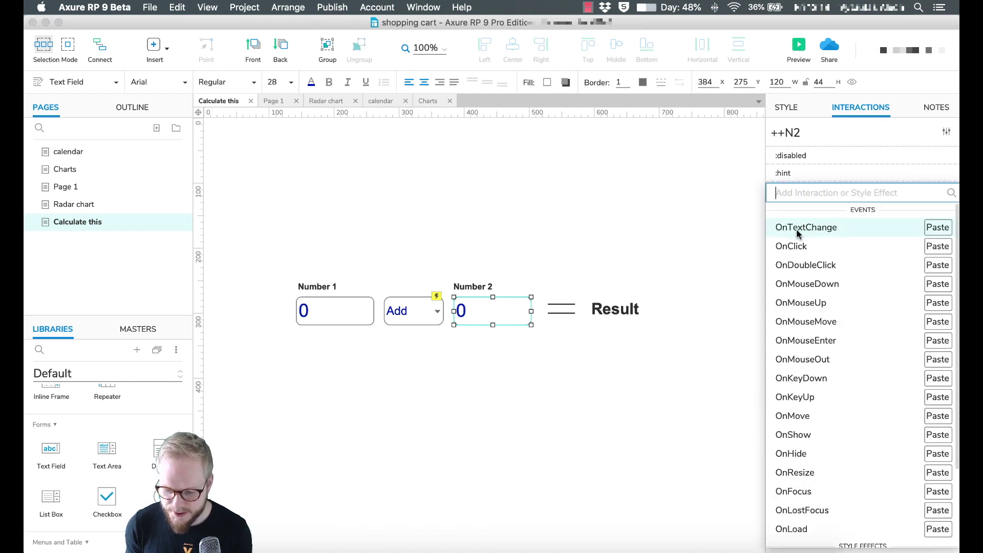
{"action": "left_click", "coordinate": [797, 228]}
{"action": "left_click", "coordinate": [693, 193]}
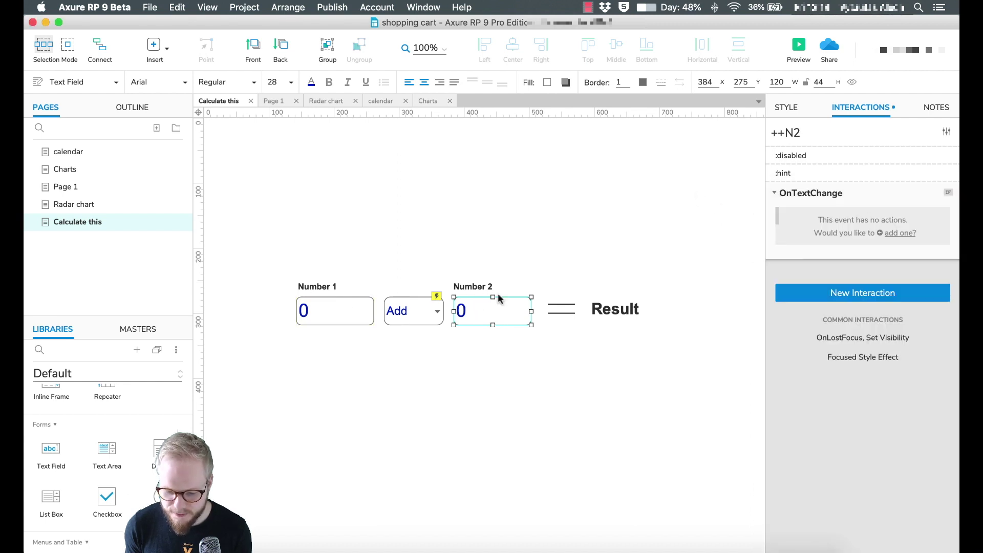
{"action": "left_click", "coordinate": [400, 310]}
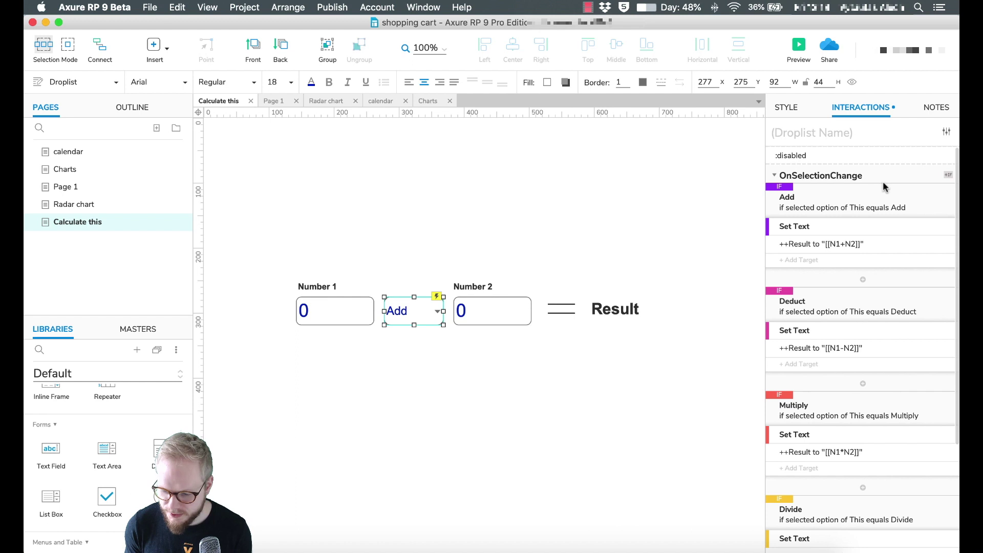
{"action": "scroll", "coordinate": [898, 290], "scroll_direction": "down", "scroll_amount": 2}
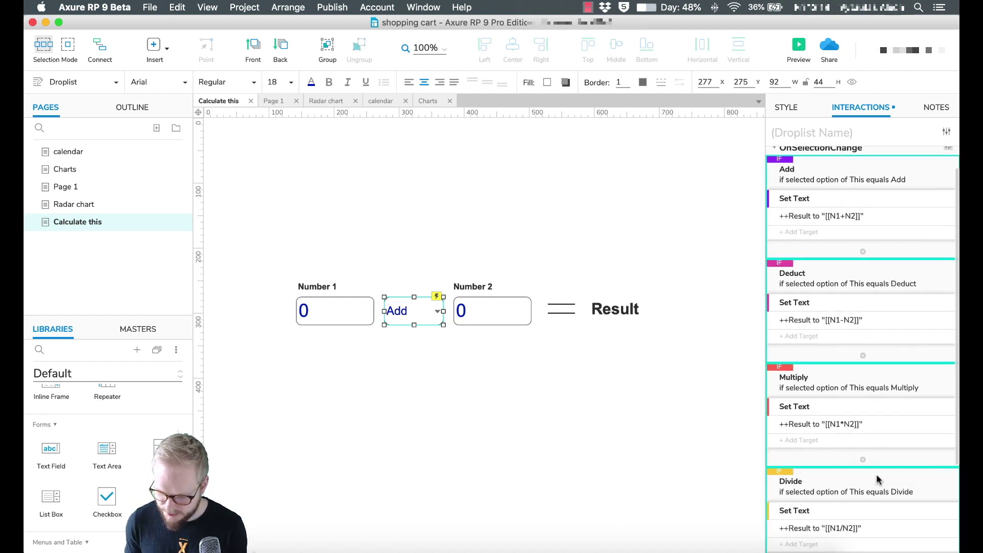
{"action": "left_click", "coordinate": [493, 304]}
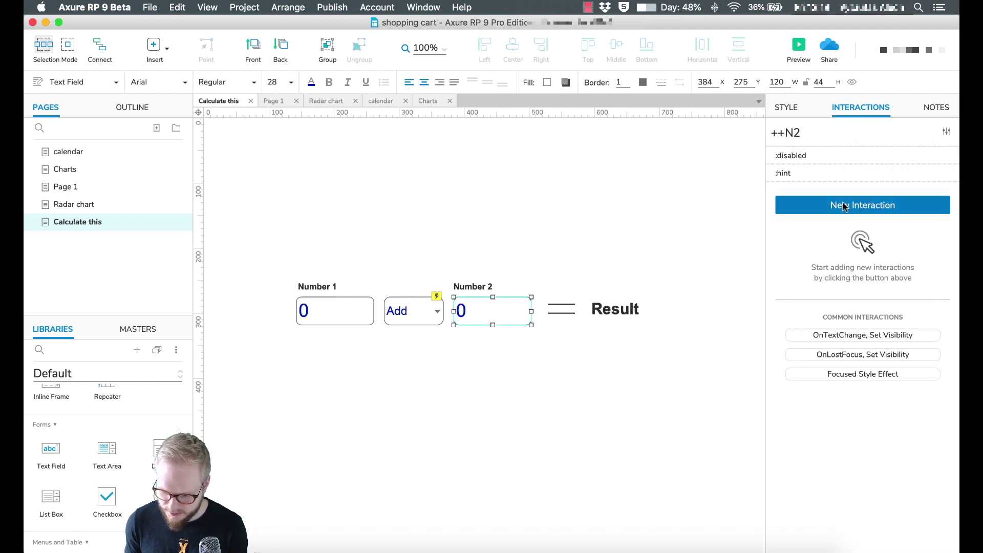
{"action": "left_click", "coordinate": [856, 206]}
{"action": "left_click", "coordinate": [938, 227]}
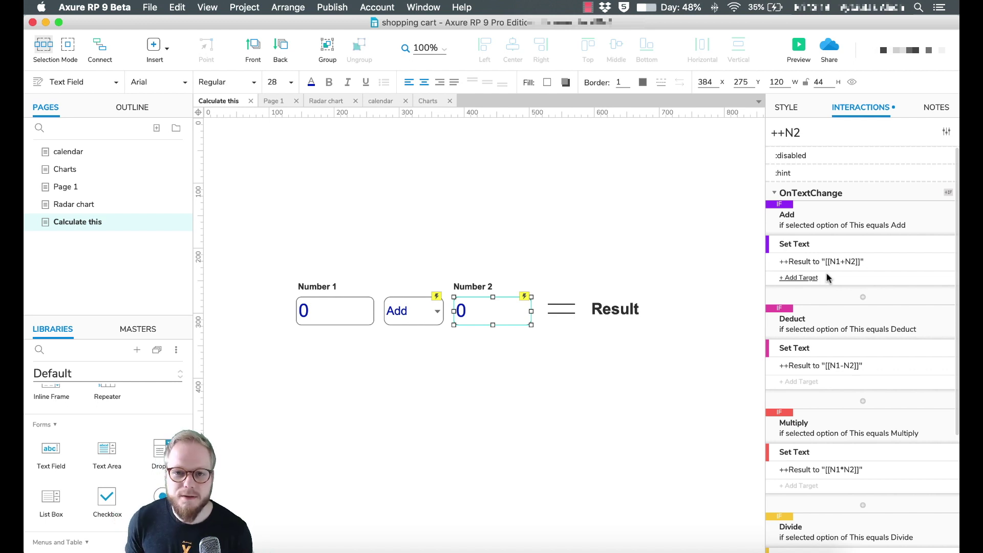
Paste the same four cases into Number 1's OnTextChange event, then deselect it.
{"action": "left_click", "coordinate": [325, 305]}
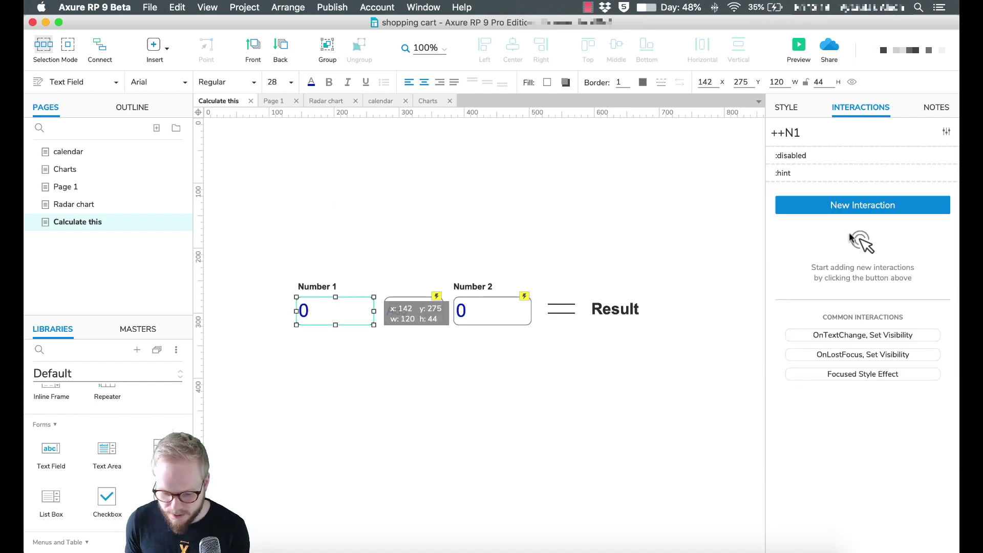
{"action": "left_click", "coordinate": [879, 204]}
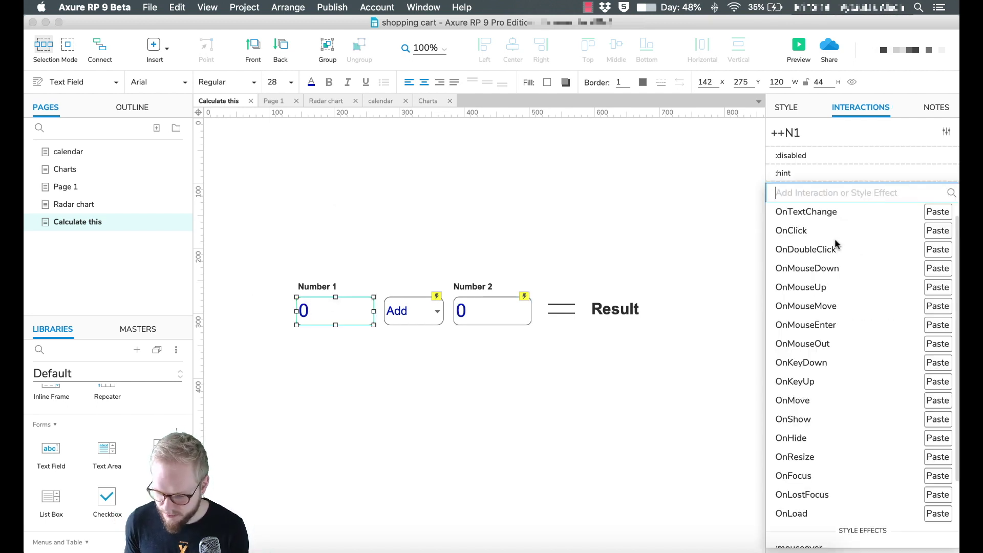
{"action": "left_click", "coordinate": [946, 212]}
{"action": "left_click", "coordinate": [491, 202]}
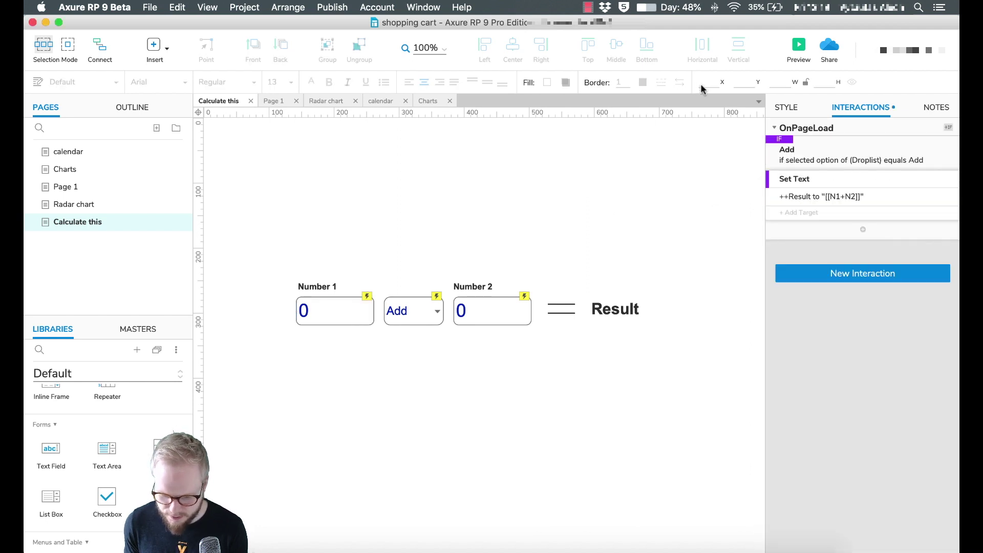
Preview the calculator, enter 2 and 4, and try Multiply, Divide and Deduct.
{"action": "left_click", "coordinate": [801, 47]}
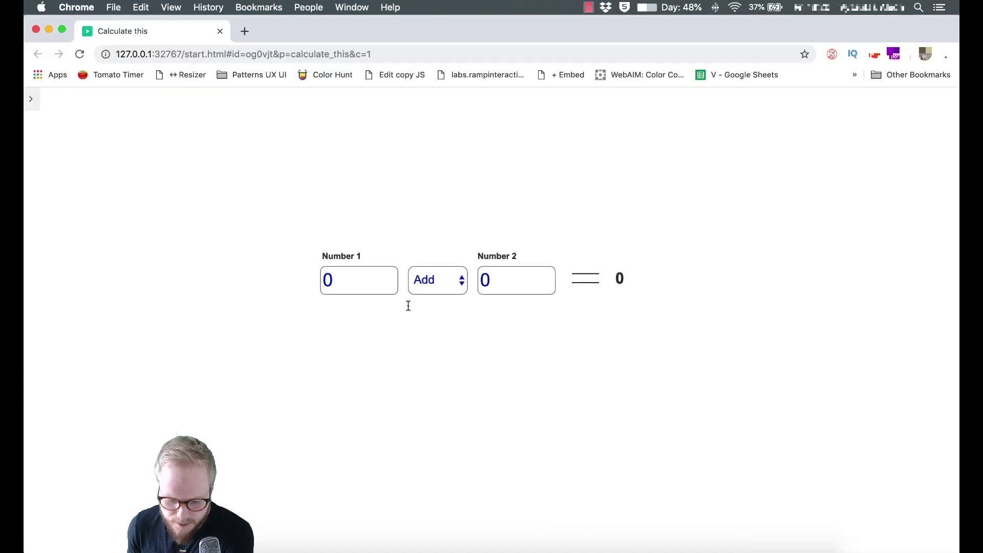
{"action": "left_click", "coordinate": [357, 282]}
{"action": "type", "text": "1"}
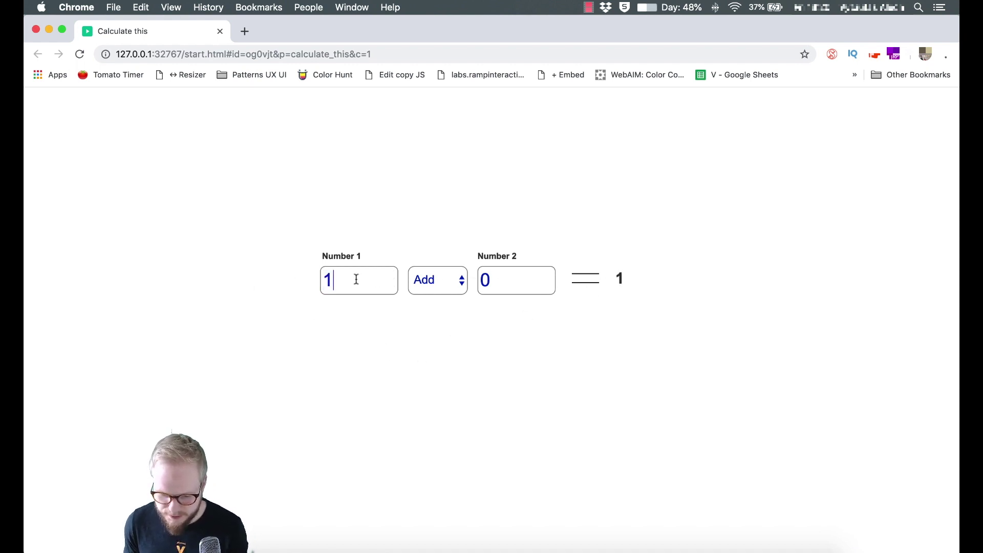
{"action": "key", "text": "Up"}
{"action": "left_click_drag", "start_coordinate": [493, 284], "coordinate": [469, 283]}
{"action": "type", "text": "4"}
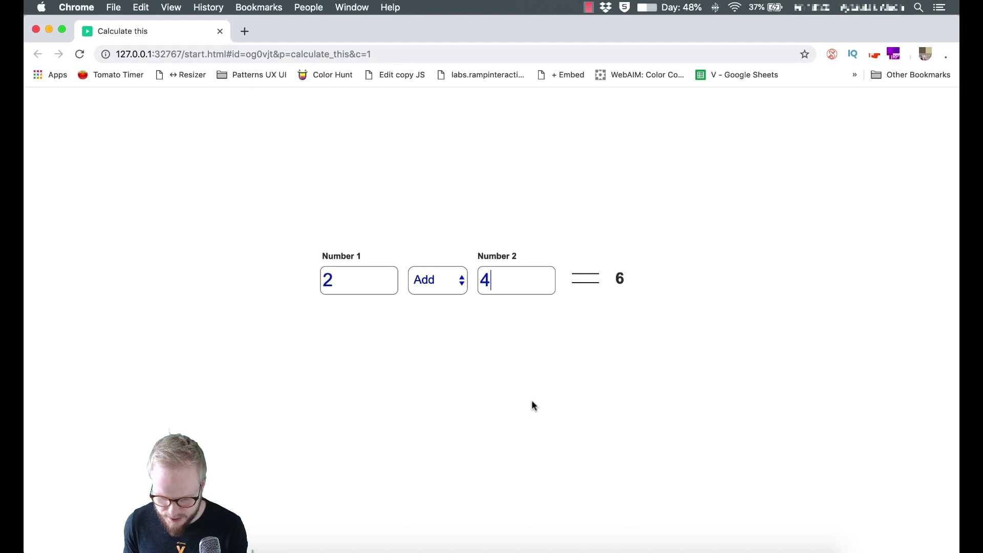
{"action": "left_click", "coordinate": [442, 289]}
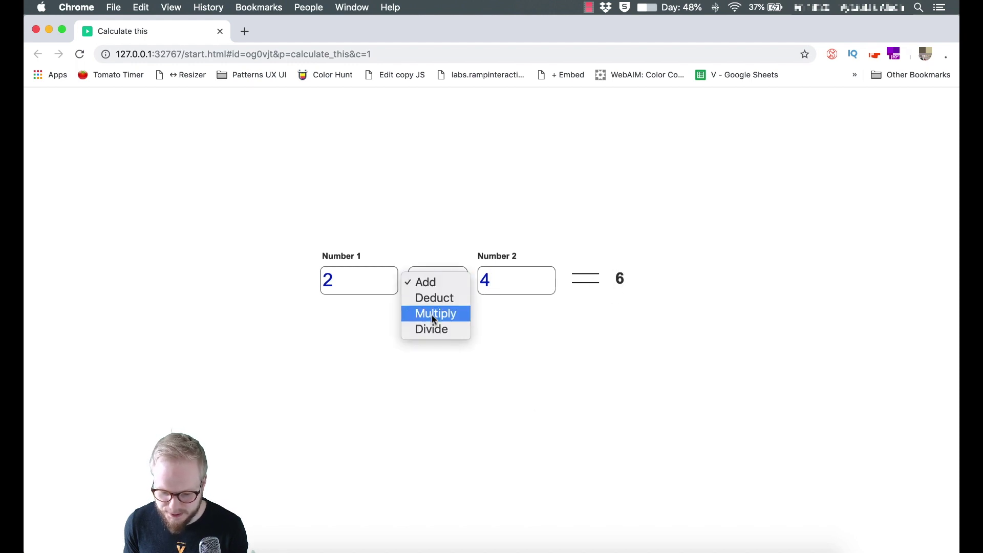
{"action": "left_click", "coordinate": [433, 313]}
{"action": "left_click", "coordinate": [412, 286]}
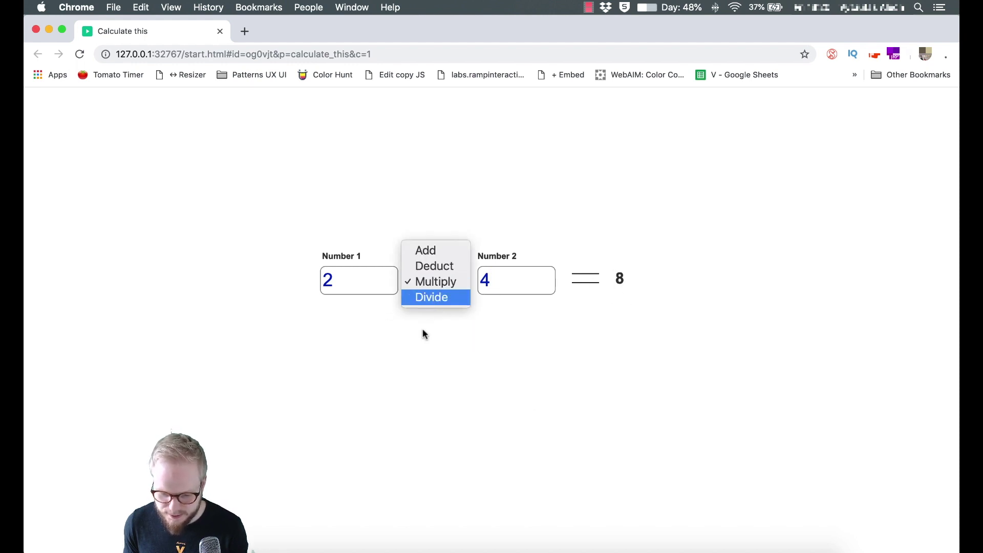
{"action": "left_click", "coordinate": [429, 295]}
{"action": "left_click", "coordinate": [429, 291]}
{"action": "left_click", "coordinate": [434, 251]}
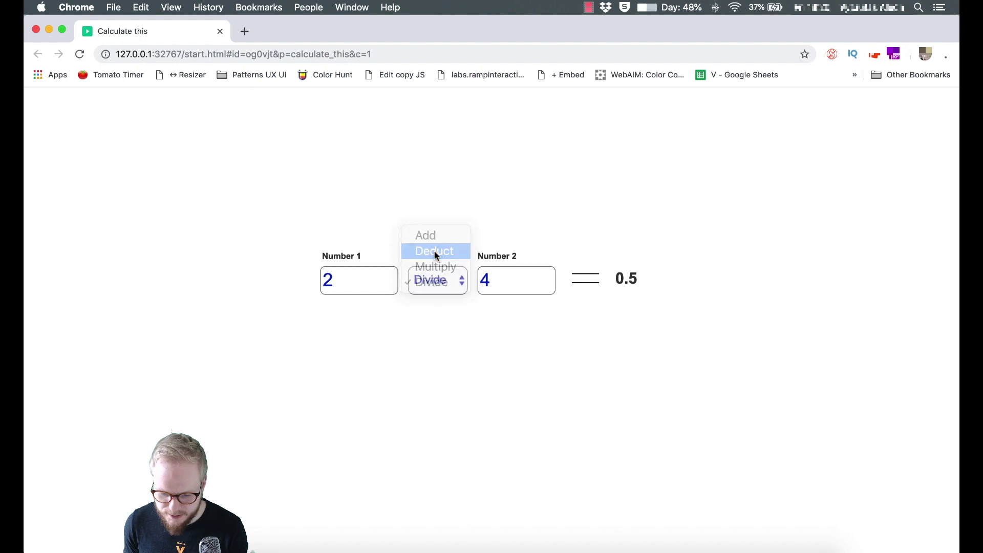
Change Number 1 to 12 and switch the operation to Add, then Deduct.
{"action": "double_click", "coordinate": [312, 281]}
{"action": "type", "text": "12"}
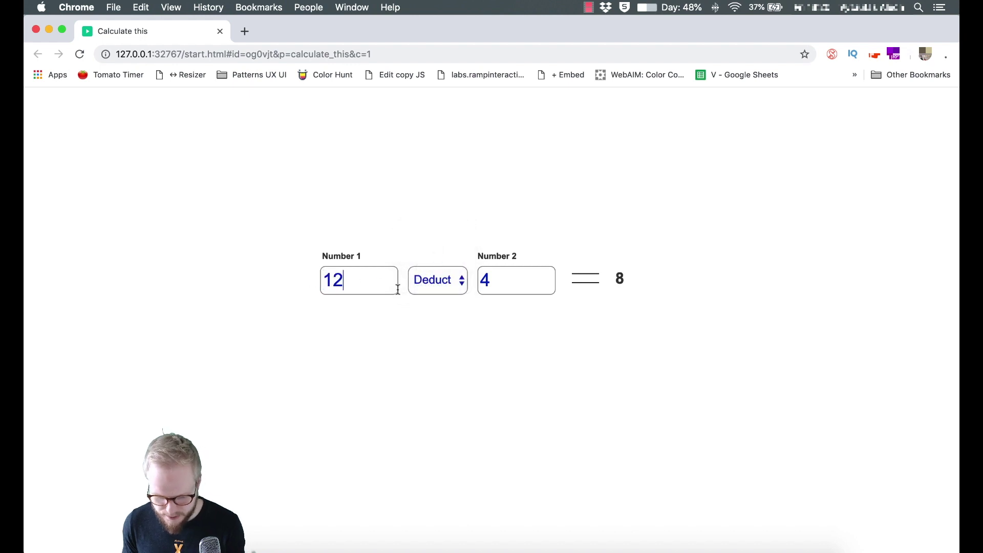
{"action": "left_click", "coordinate": [441, 278]}
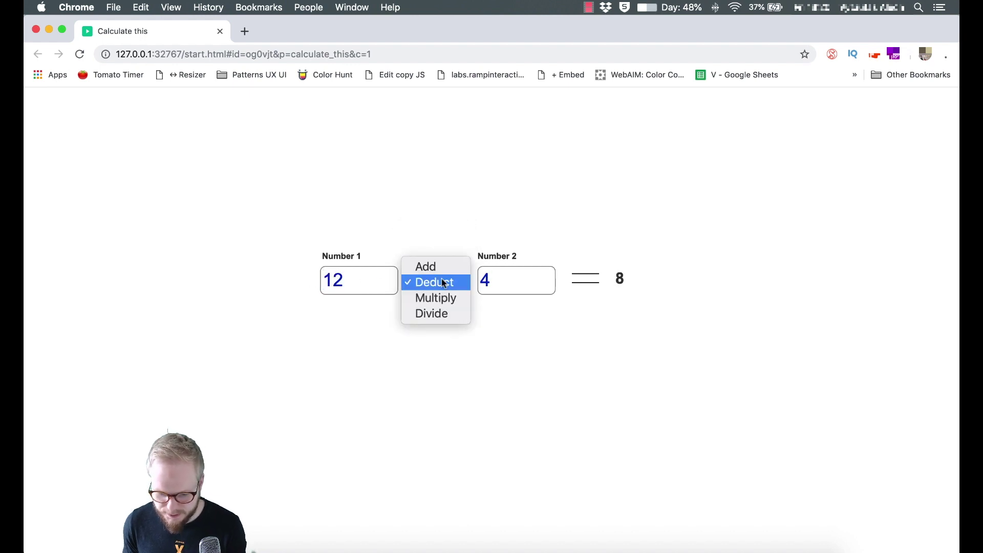
{"action": "key", "text": "Up"}
{"action": "key", "text": "Return"}
{"action": "left_click", "coordinate": [442, 281]}
{"action": "key", "text": "Down"}
{"action": "key", "text": "Return"}
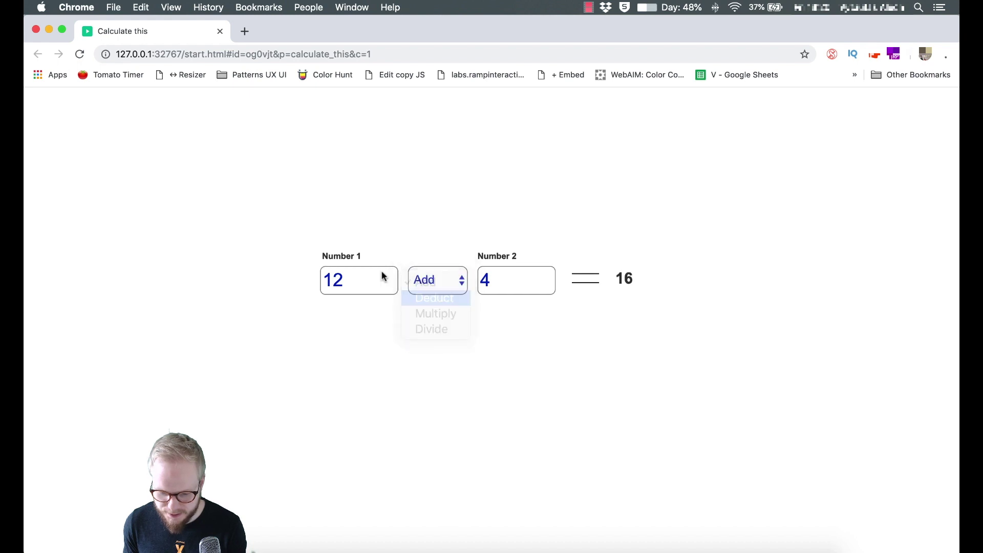
Change Number 1 to 56, try Divide, then Multiply to get 224.
{"action": "key", "text": "super+a"}
{"action": "type", "text": "56"}
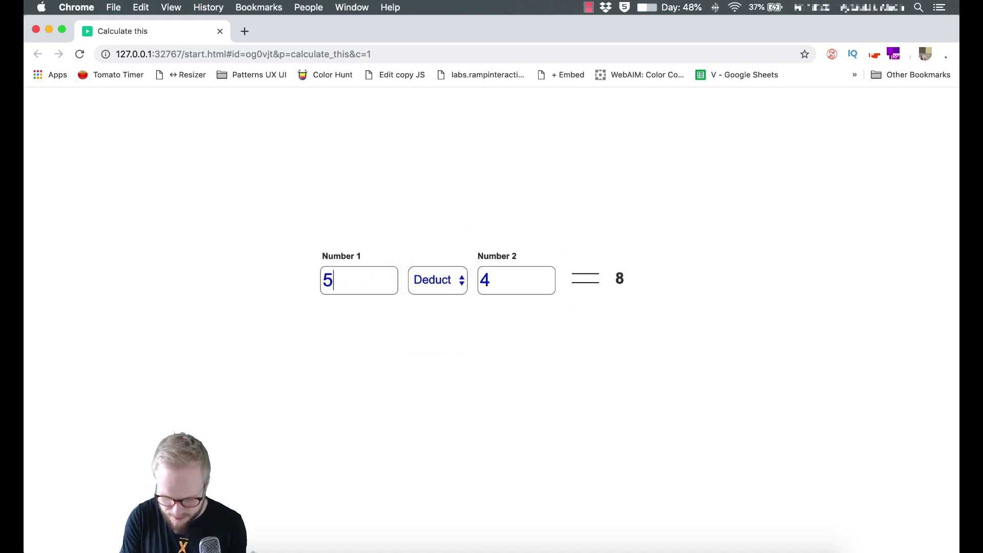
{"action": "left_click", "coordinate": [429, 282]}
{"action": "left_click", "coordinate": [439, 312]}
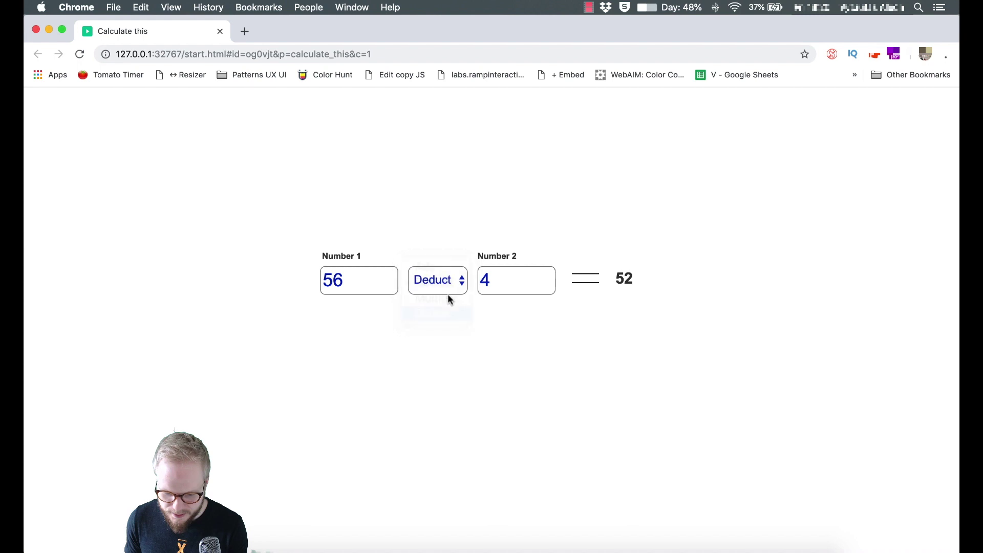
{"action": "left_click", "coordinate": [443, 289]}
{"action": "key", "text": "Up"}
{"action": "key", "text": "Return"}
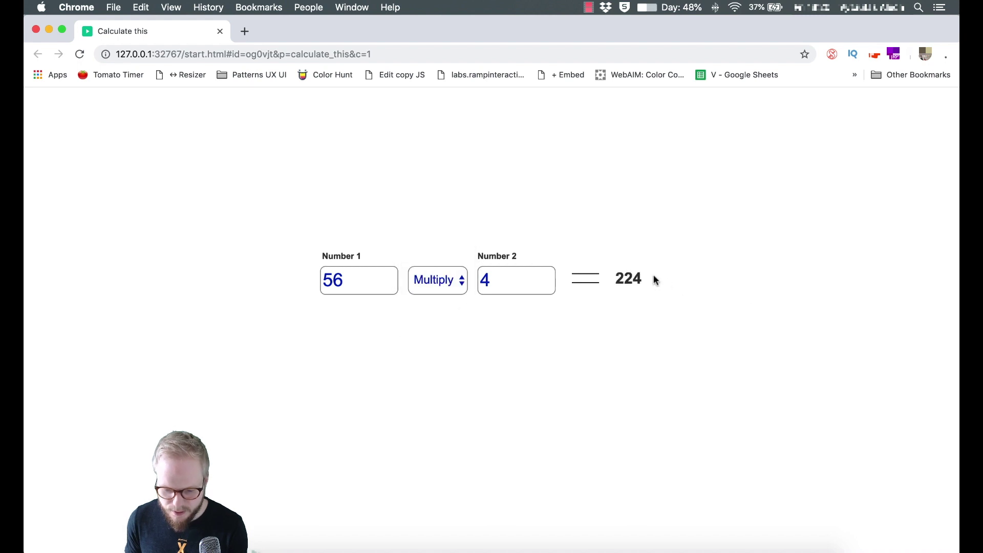
{"action": "left_click", "coordinate": [460, 281]}
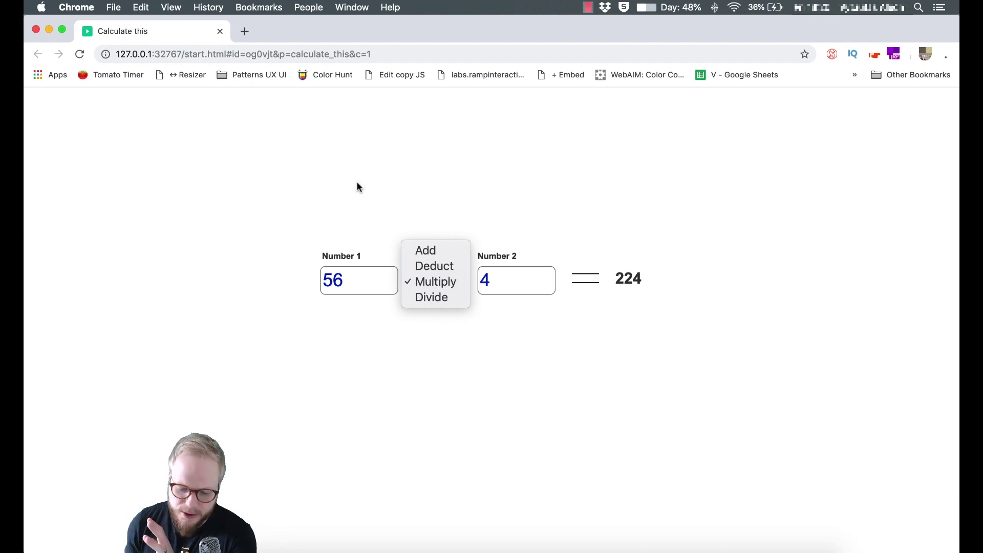
{"action": "left_click", "coordinate": [219, 33]}
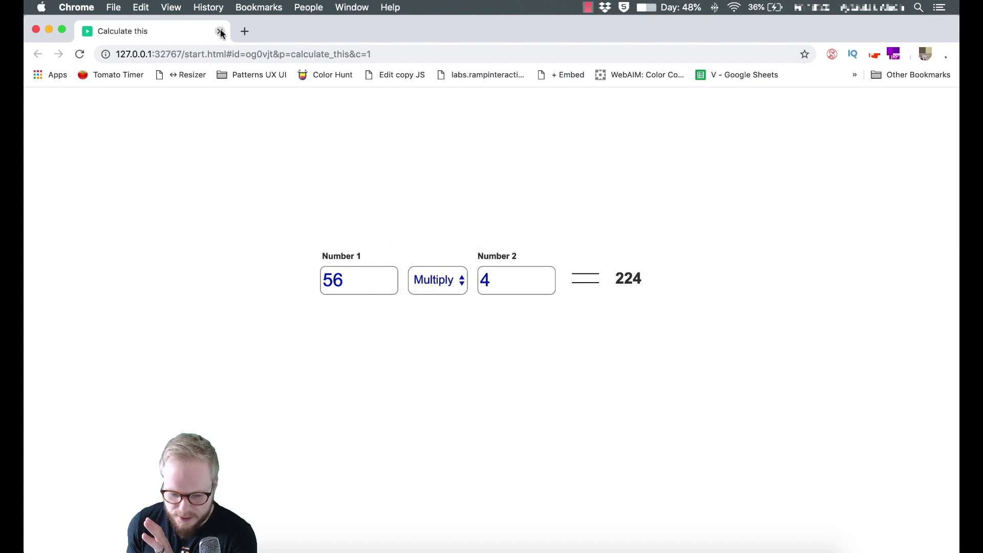
Close the preview and open the Add case's [[N1+N2]] value in Edit Text, moved aside.
{"action": "left_click", "coordinate": [219, 33]}
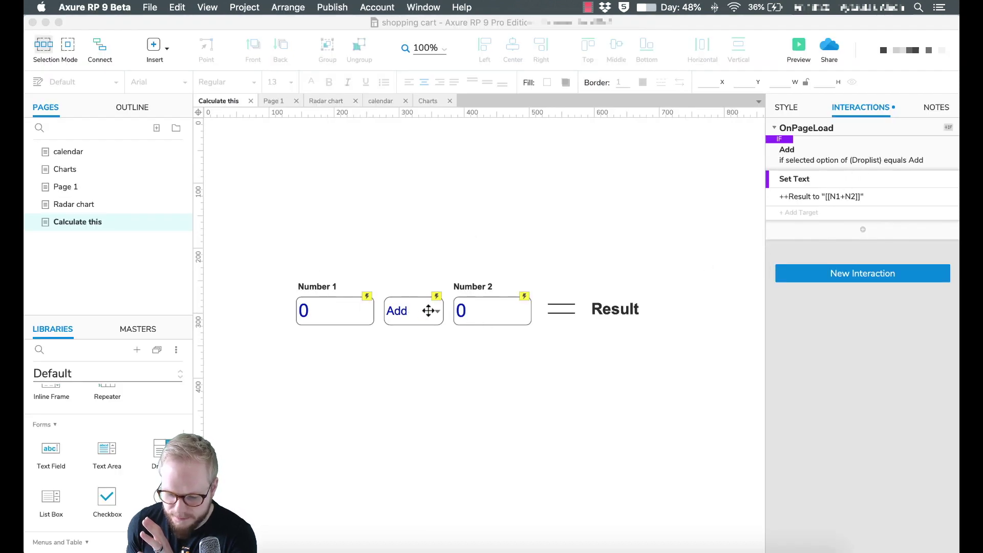
{"action": "left_click", "coordinate": [427, 311]}
{"action": "left_click", "coordinate": [840, 245]}
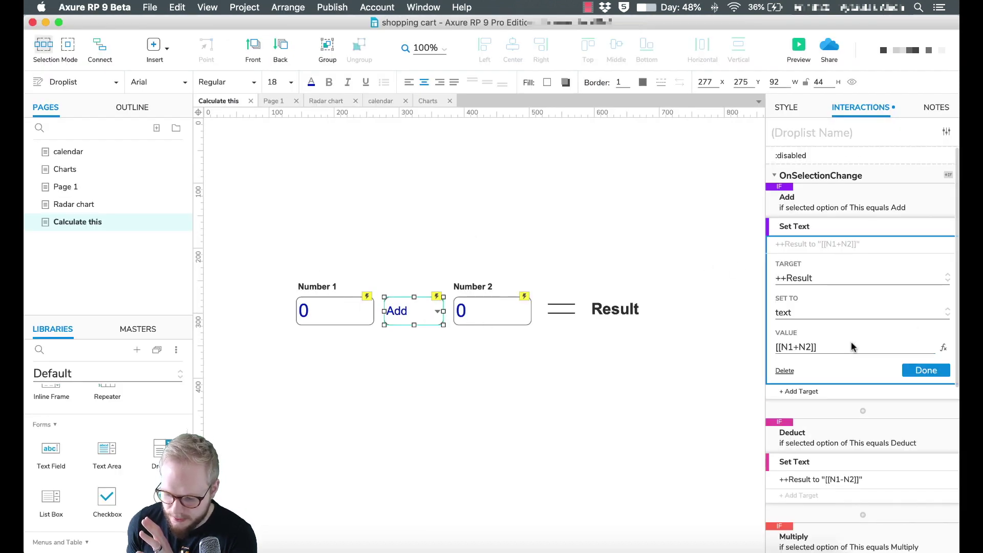
{"action": "left_click_drag", "start_coordinate": [835, 346], "coordinate": [785, 350]}
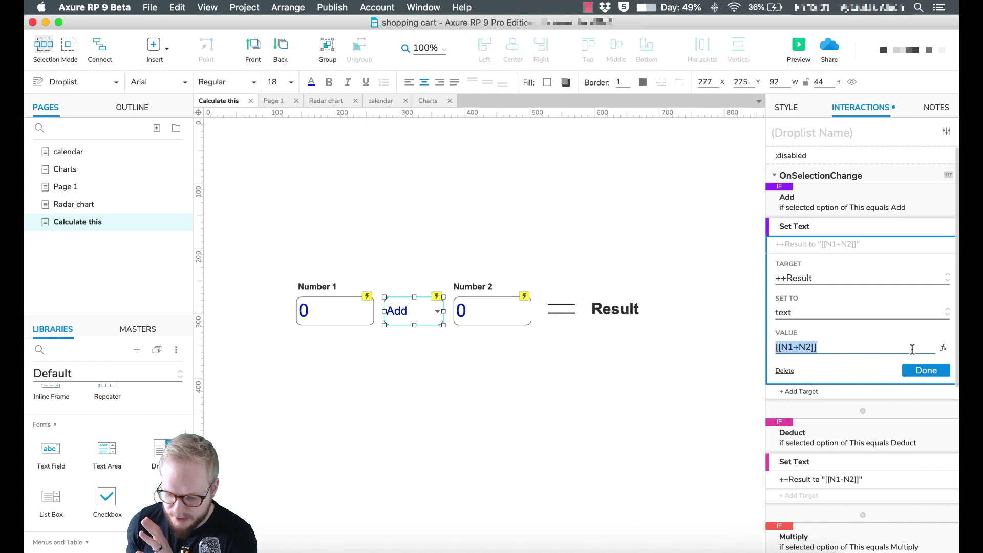
{"action": "left_click", "coordinate": [943, 348]}
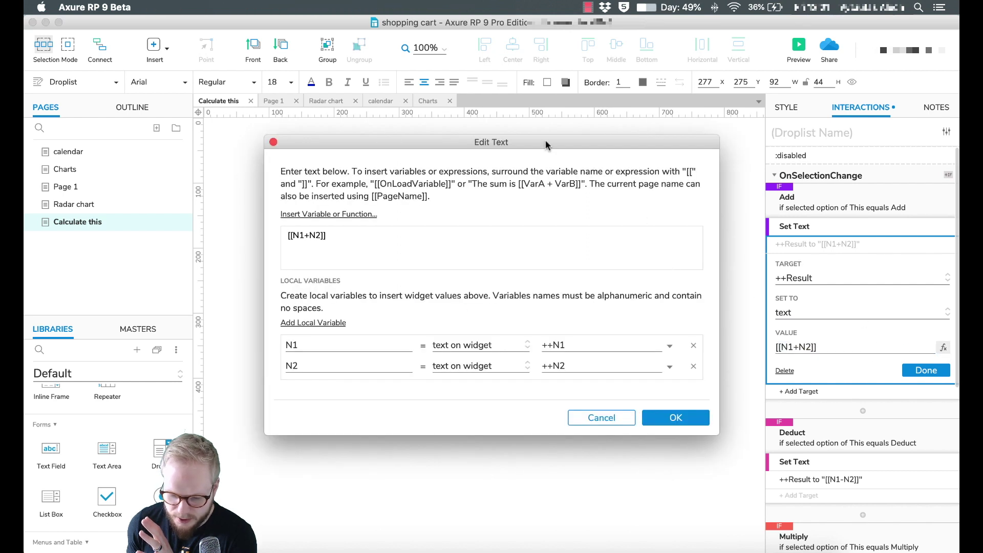
{"action": "left_click_drag", "start_coordinate": [546, 140], "coordinate": [613, 102]}
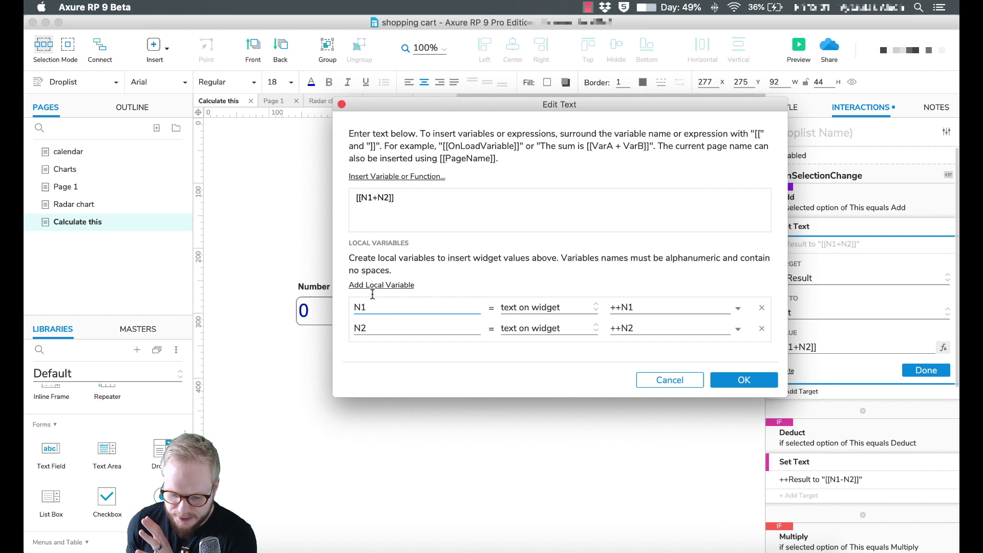
{"action": "left_click_drag", "start_coordinate": [396, 103], "coordinate": [516, 77]}
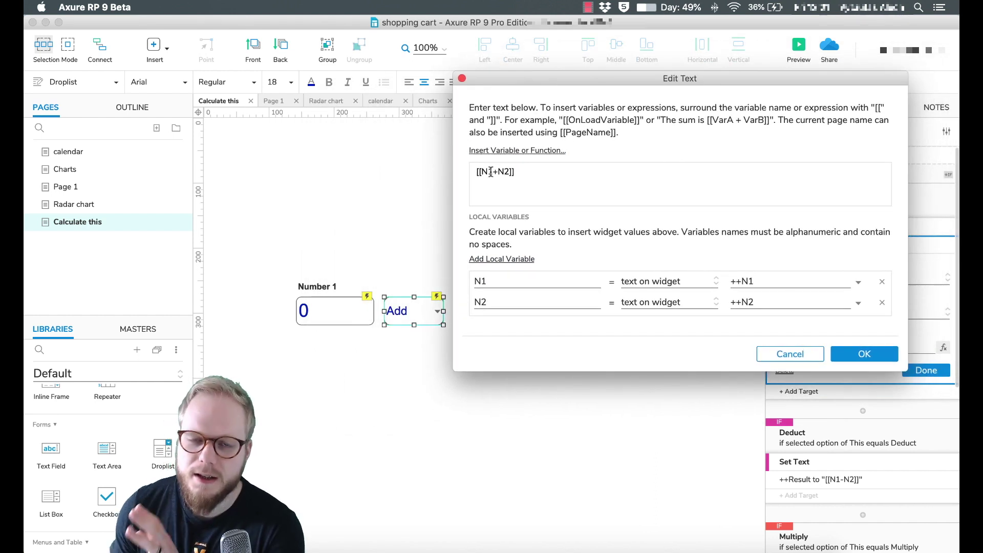